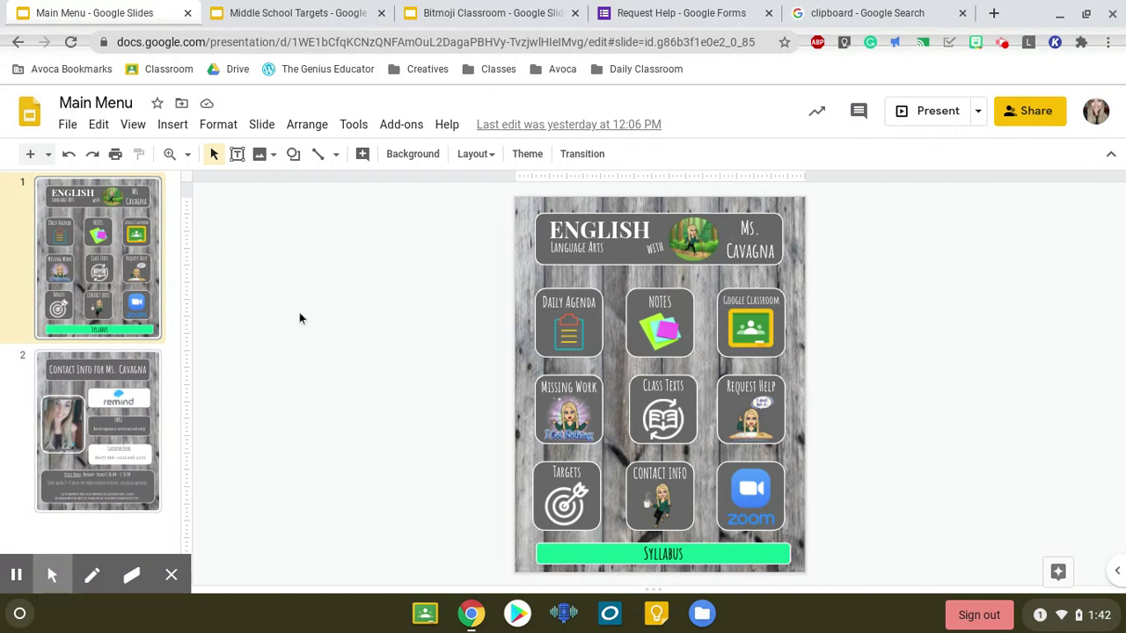
Zoom the Main Menu slide to 100% and scroll up to the ENGLISH Language Arts header.
left_click(132, 126)
mouse_move(266, 323)
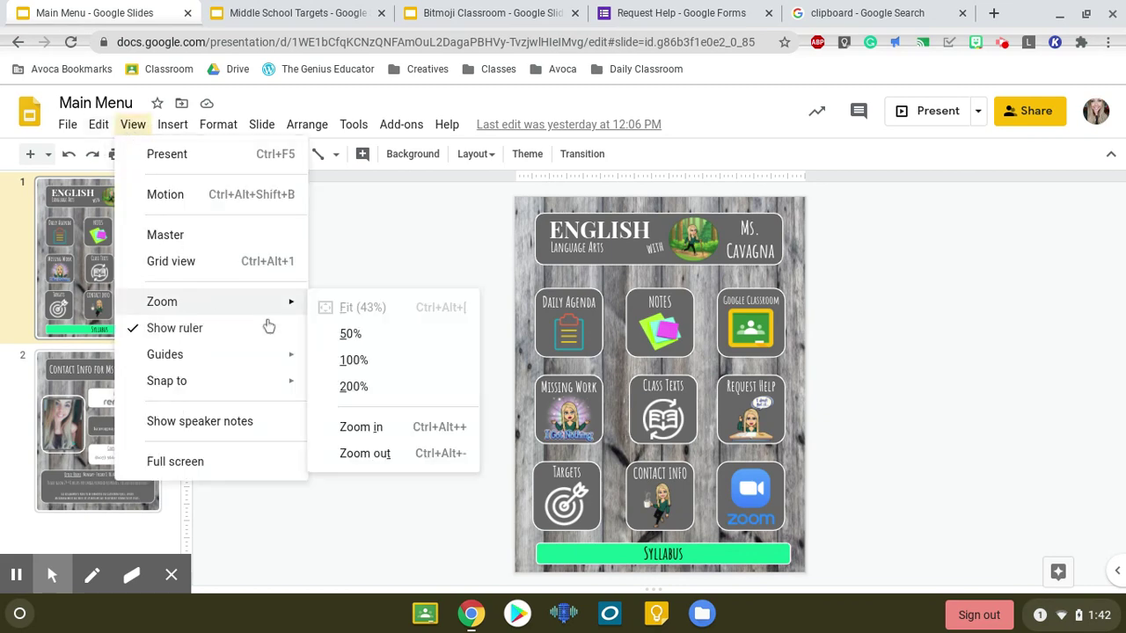
left_click(356, 359)
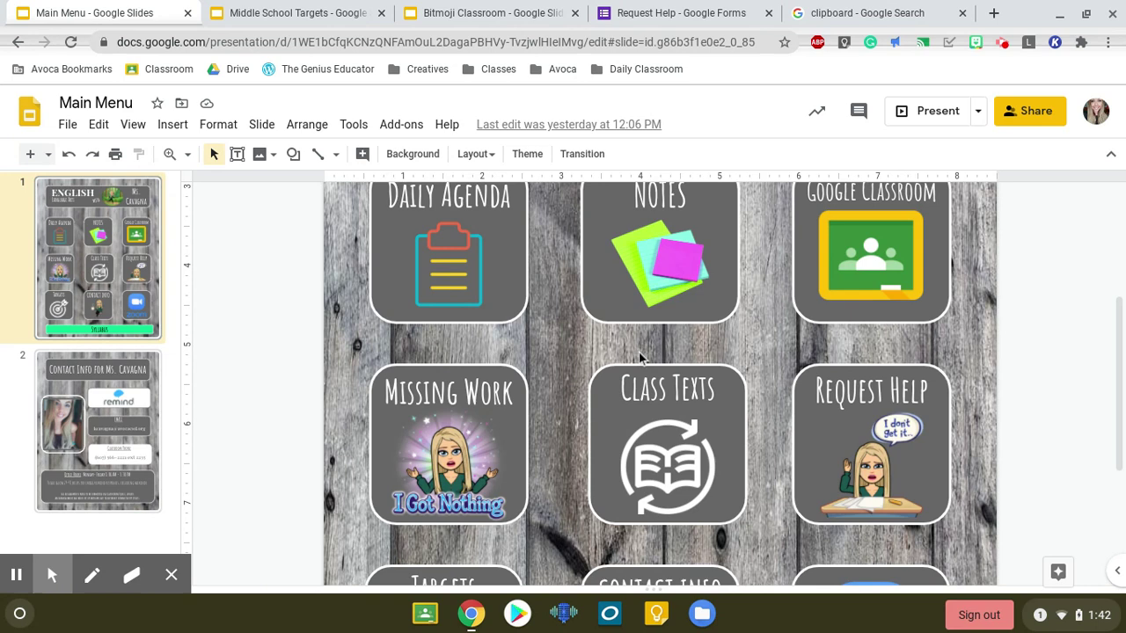
scroll(640, 356, "up", 1)
scroll(653, 344, "up", 5)
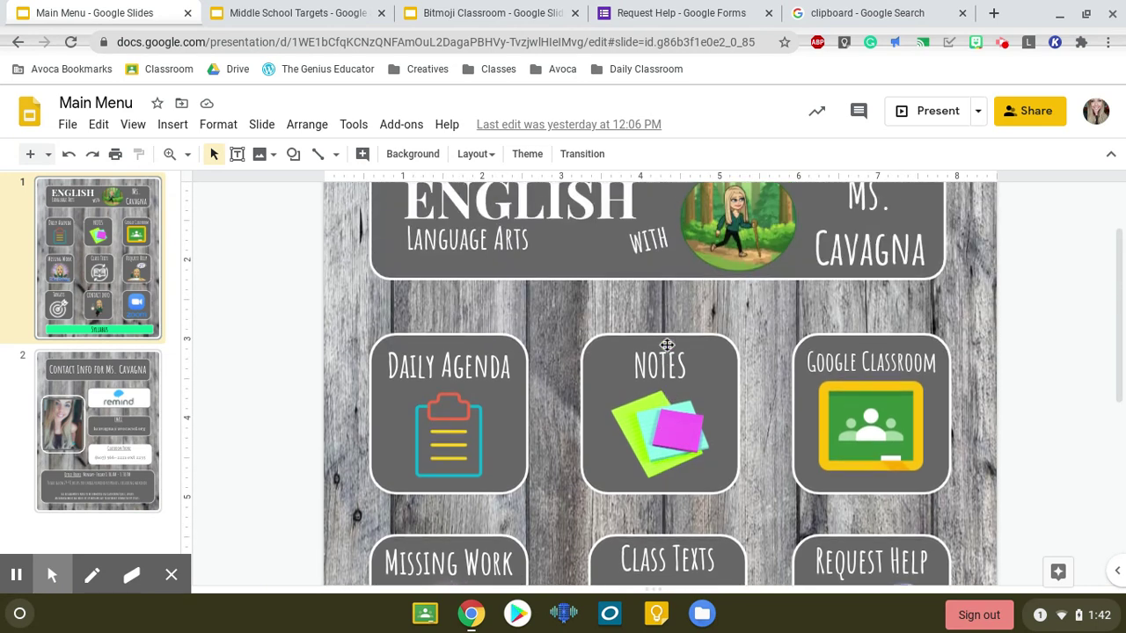
scroll(649, 343, "up", 1)
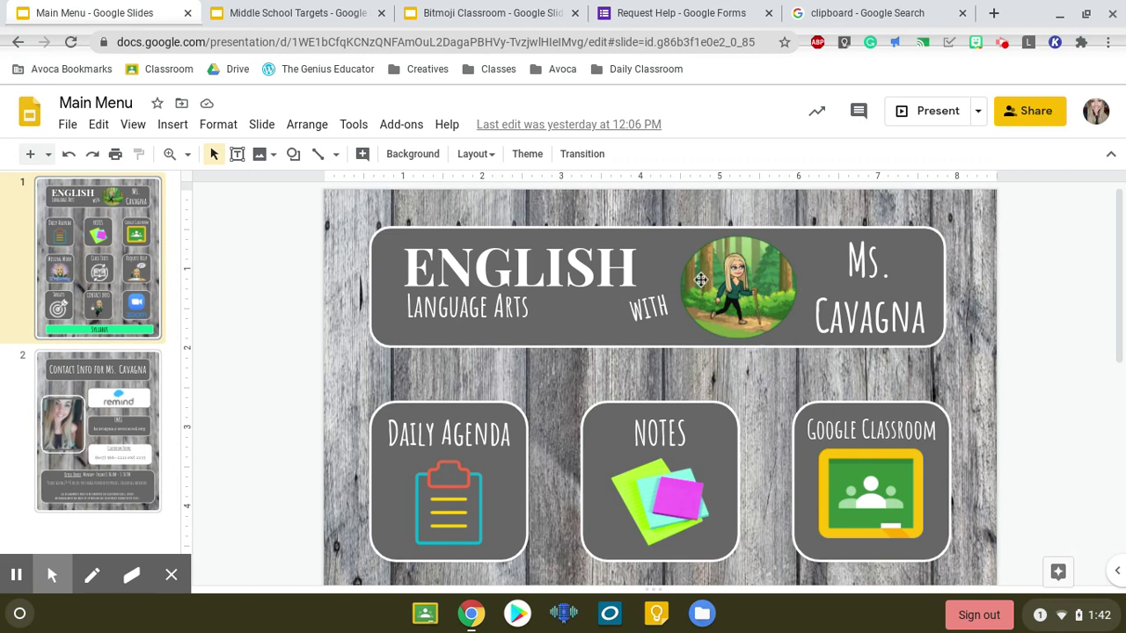
scroll(506, 362, "down", 1)
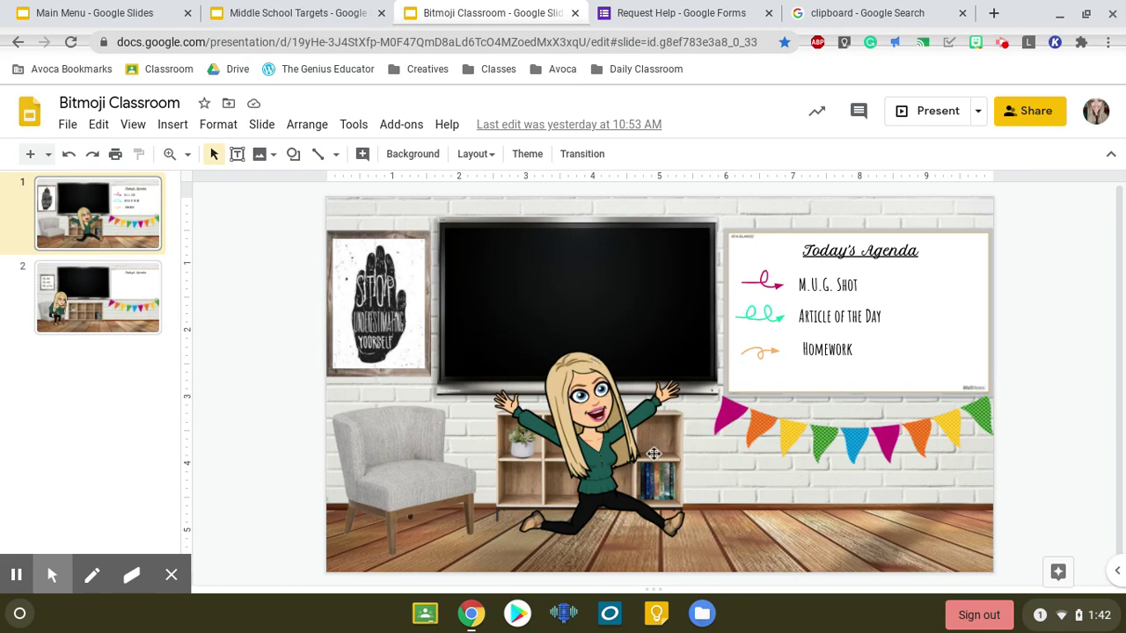
left_click(106, 17)
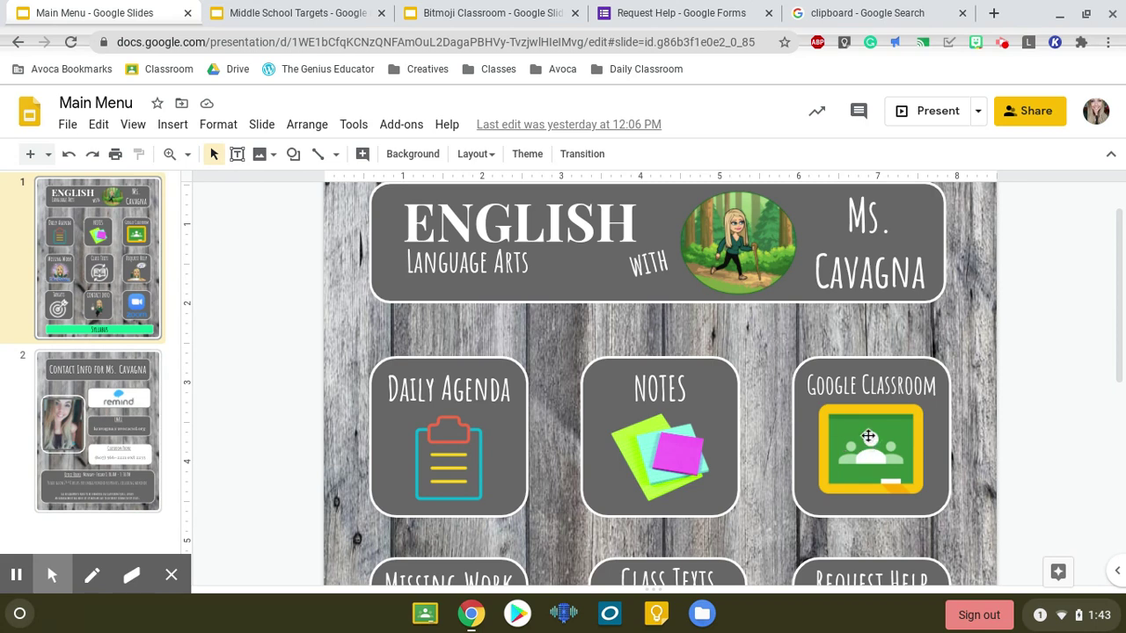
scroll(868, 436, "down", 3)
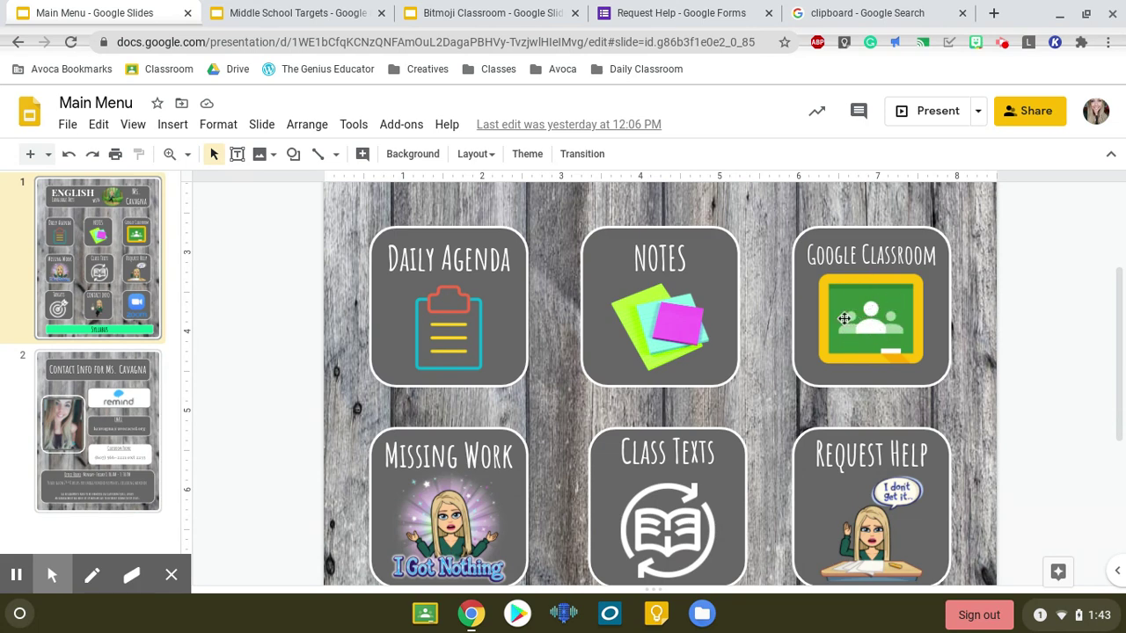
scroll(844, 318, "down", 3)
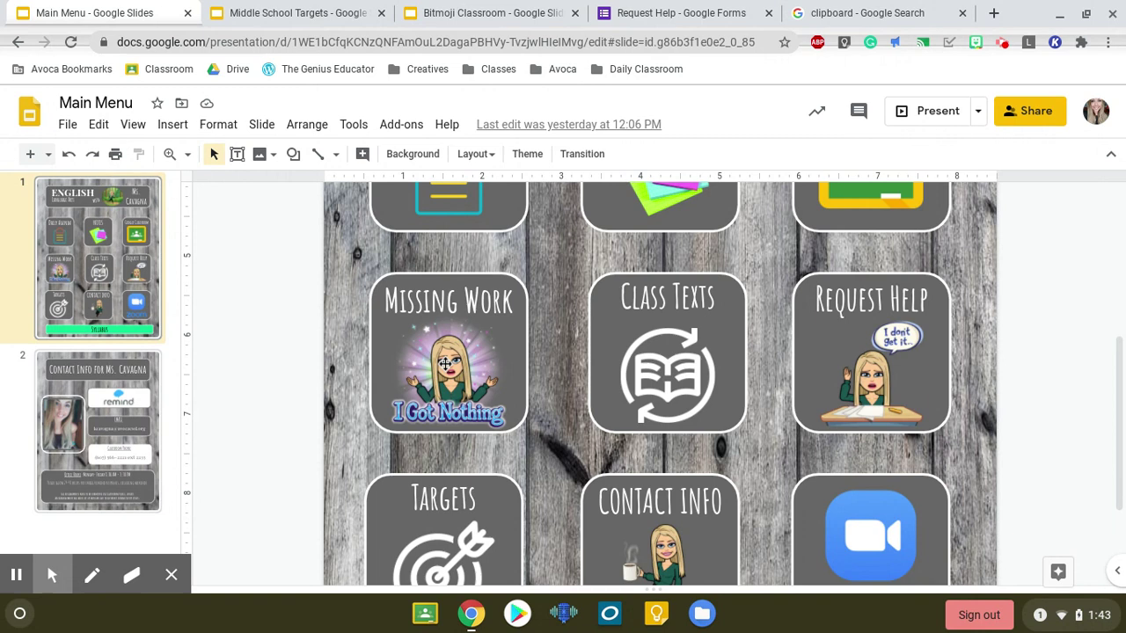
left_click(448, 373)
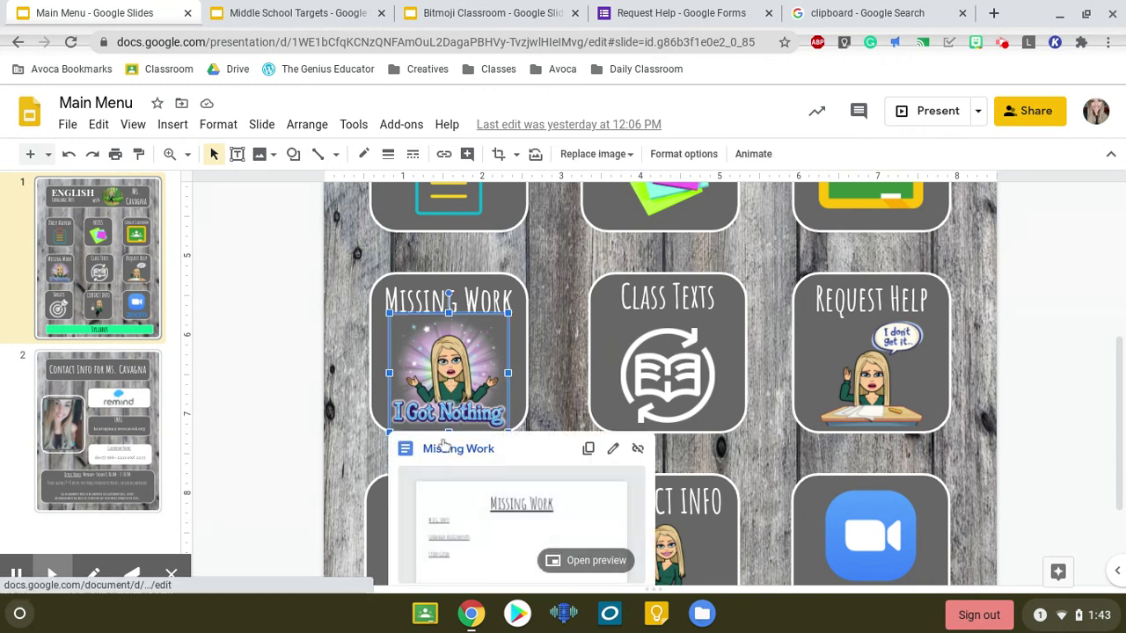
left_click(306, 362)
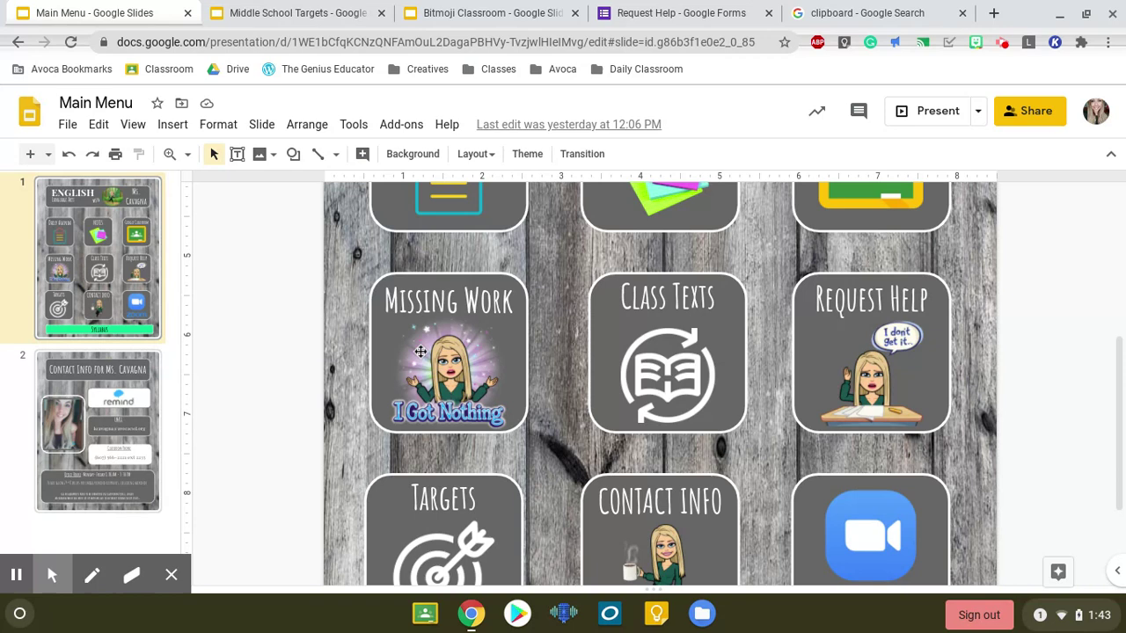
left_click(677, 375)
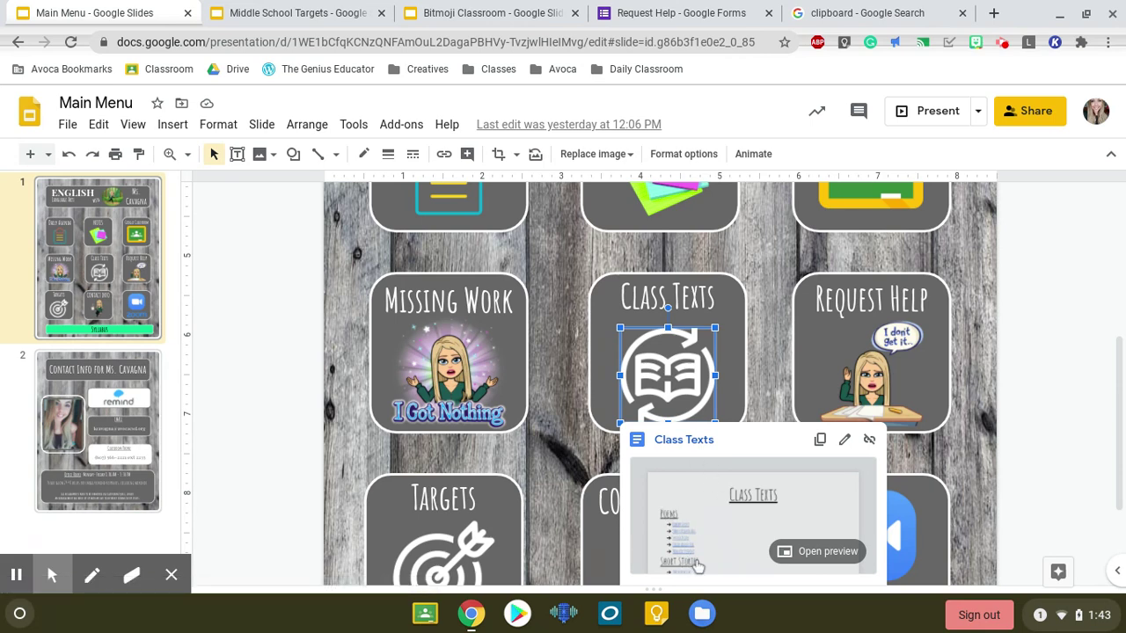
left_click(1031, 401)
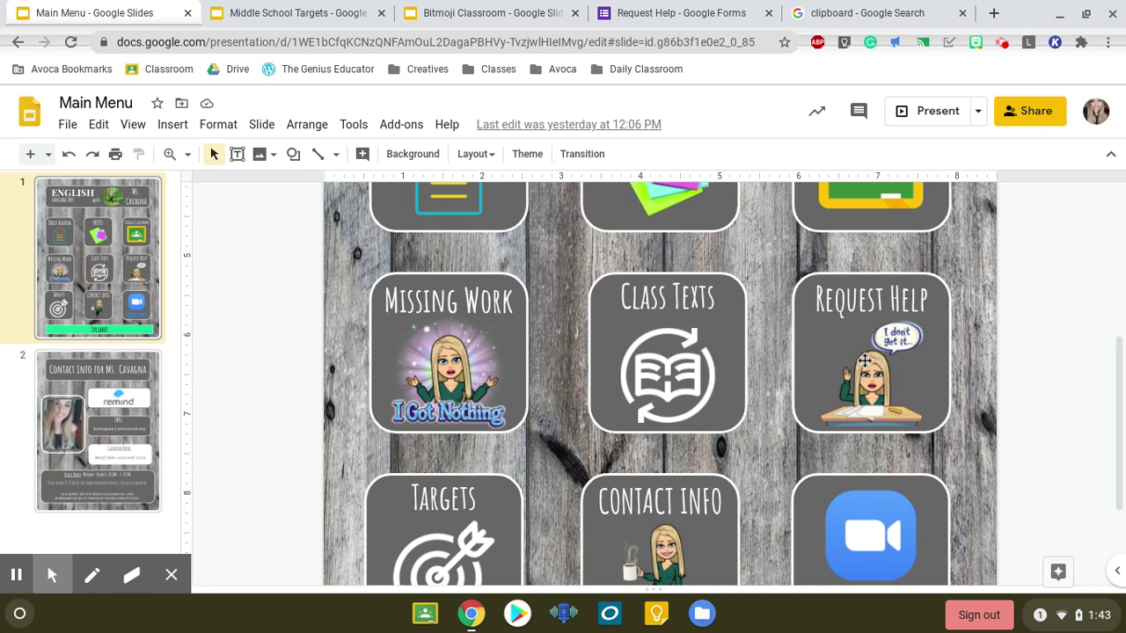
left_click(674, 16)
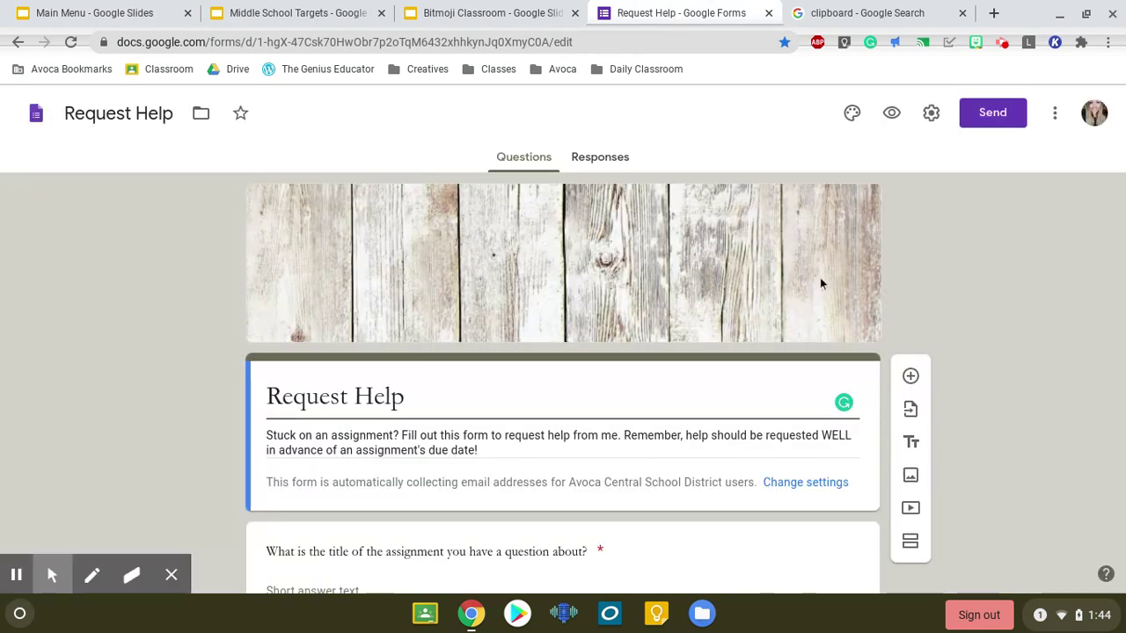
scroll(616, 271, "down", 3)
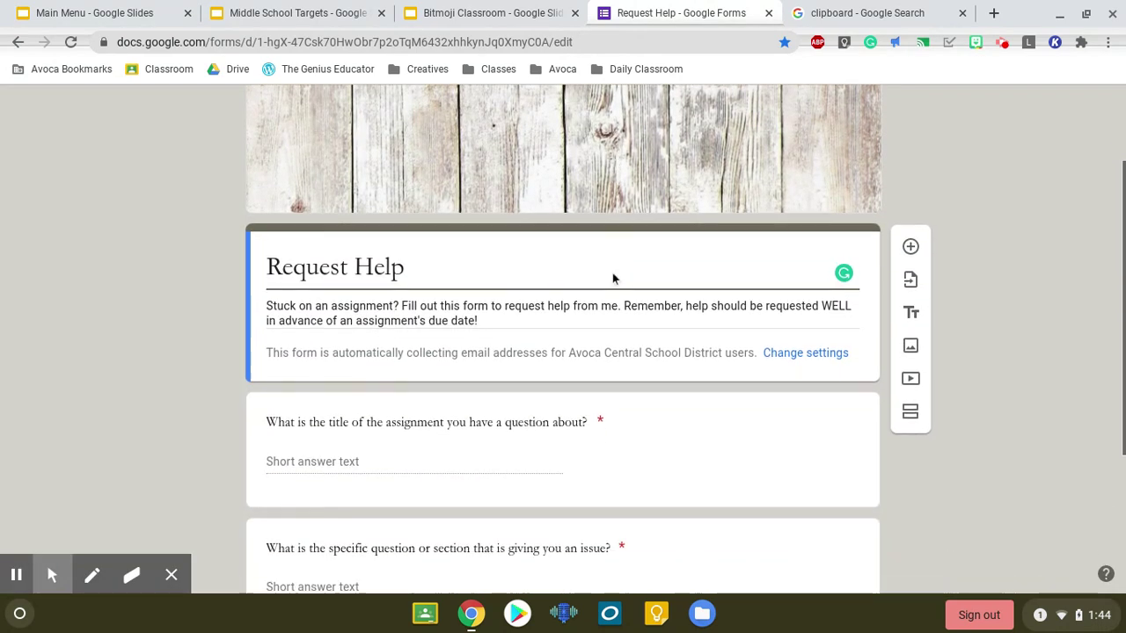
scroll(612, 272, "down", 2)
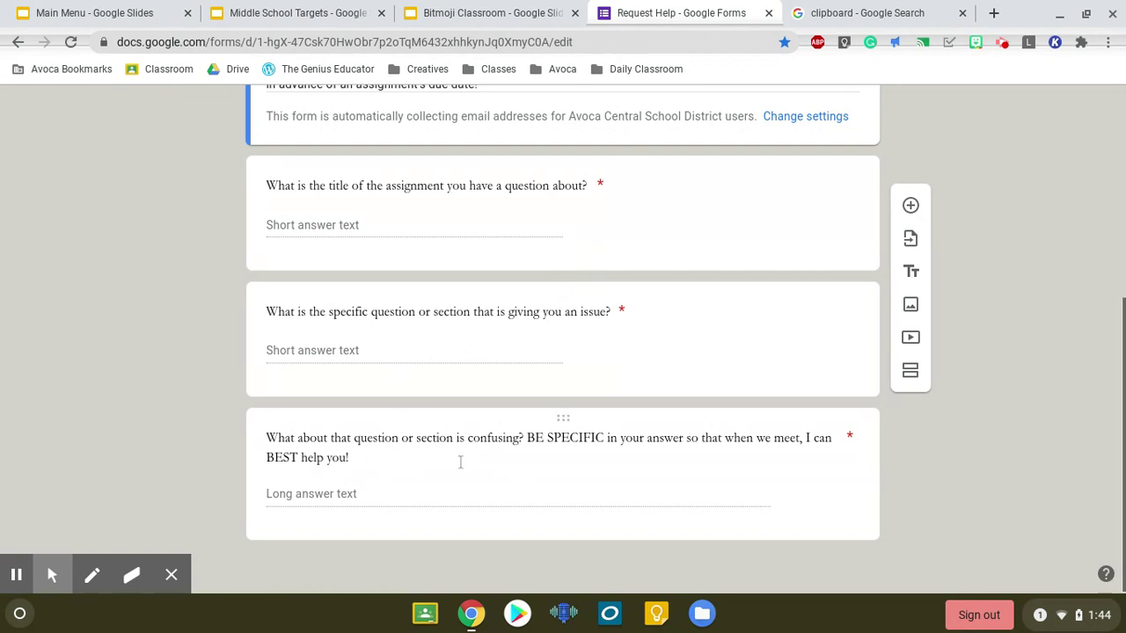
scroll(458, 457, "up", 4)
scroll(453, 459, "up", 2)
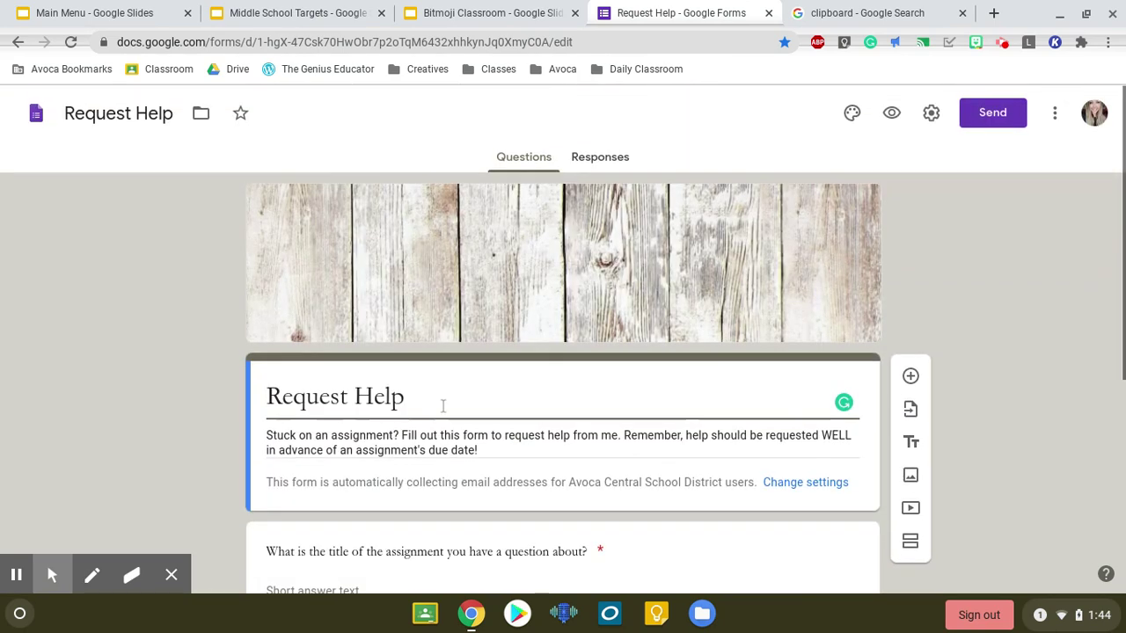
Switch to the Middle School Targets tab and scroll through its first slide.
left_click(79, 12)
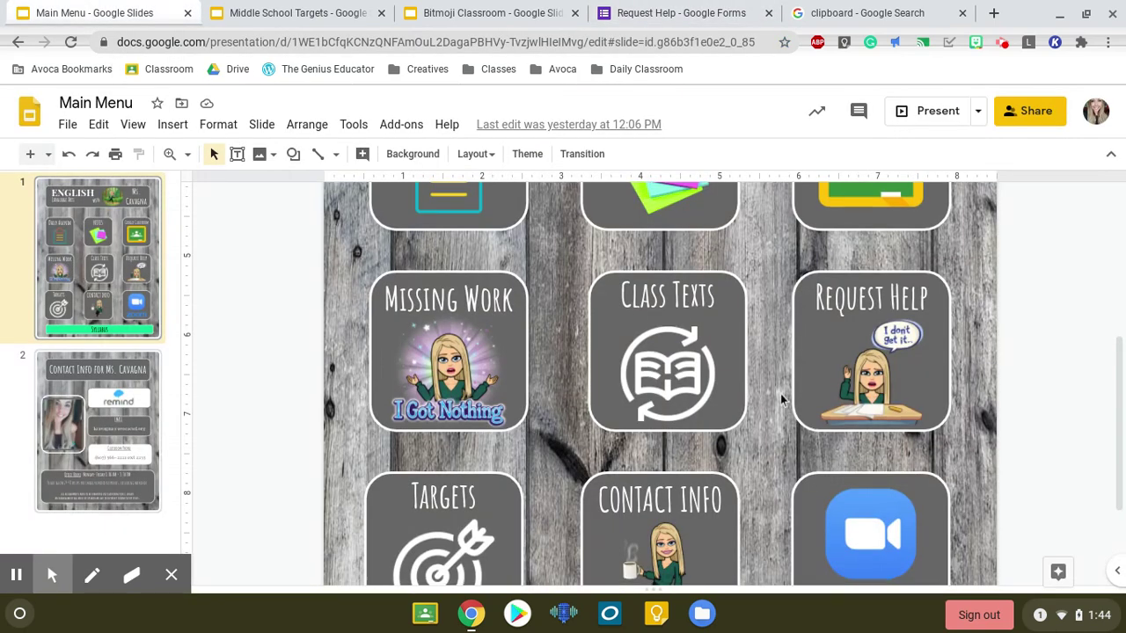
scroll(780, 393, "down", 3)
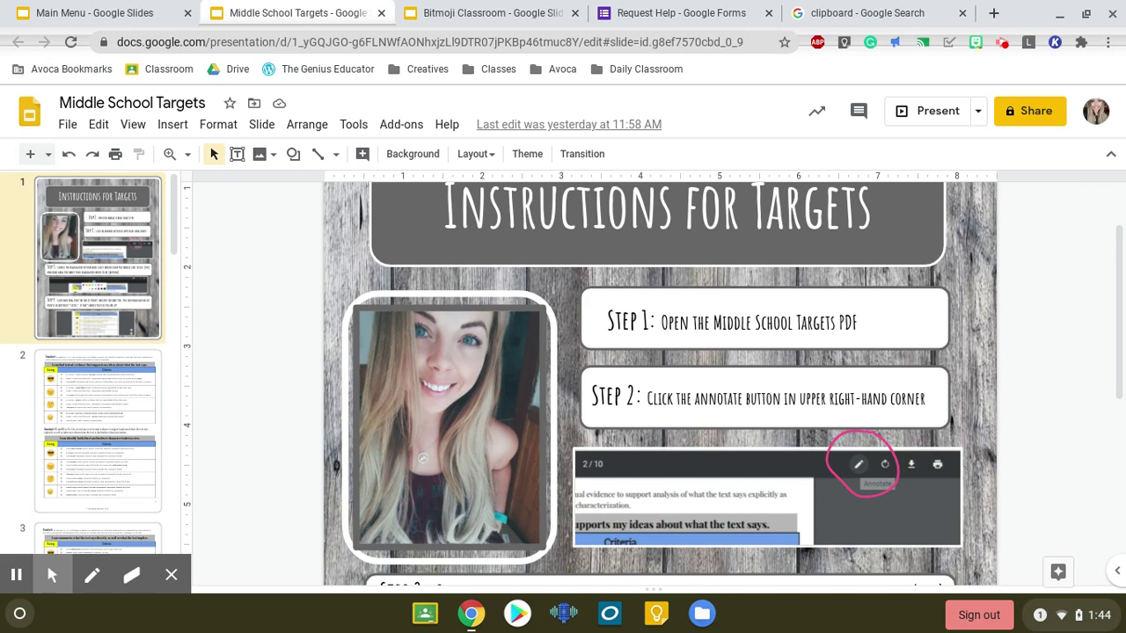
scroll(1049, 279, "down", 3)
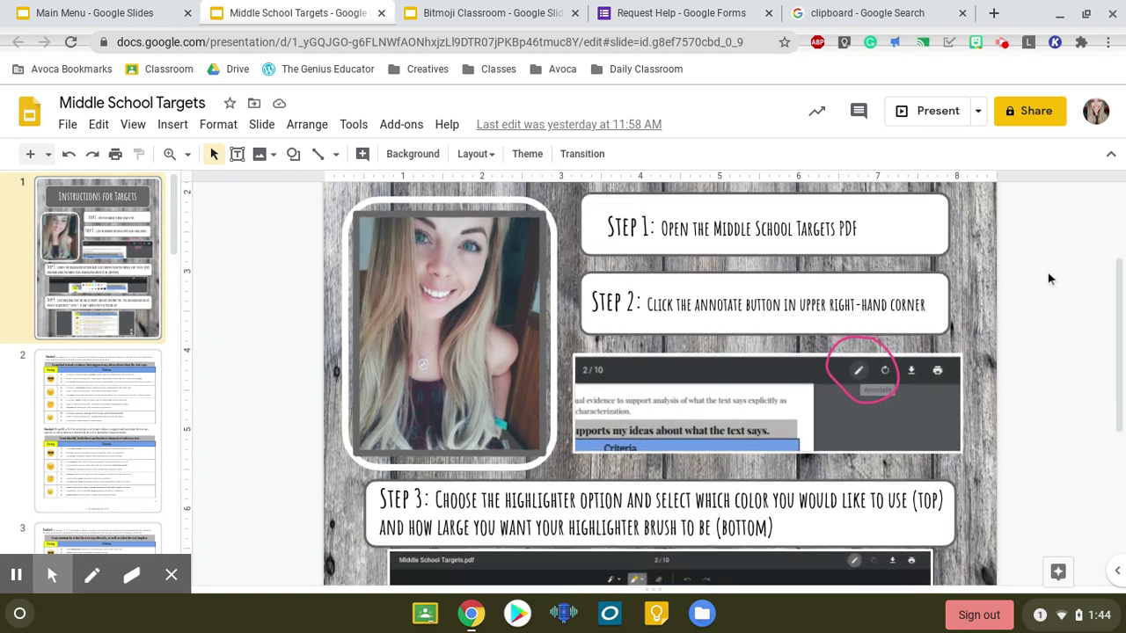
scroll(1048, 279, "down", 1)
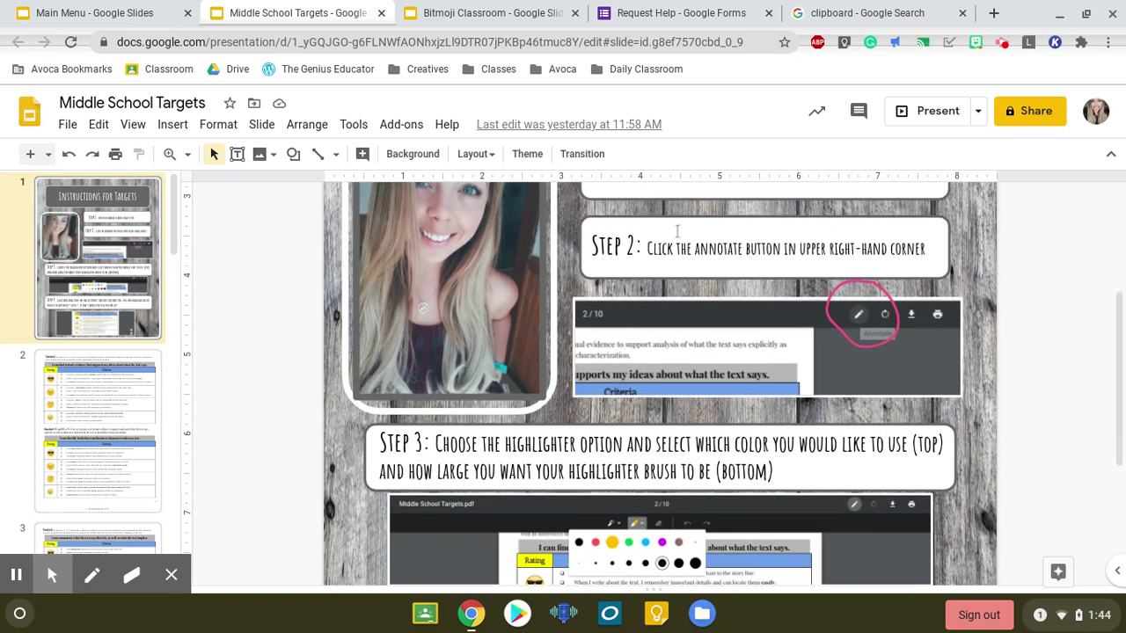
scroll(673, 236, "up", 1)
scroll(534, 326, "down", 1)
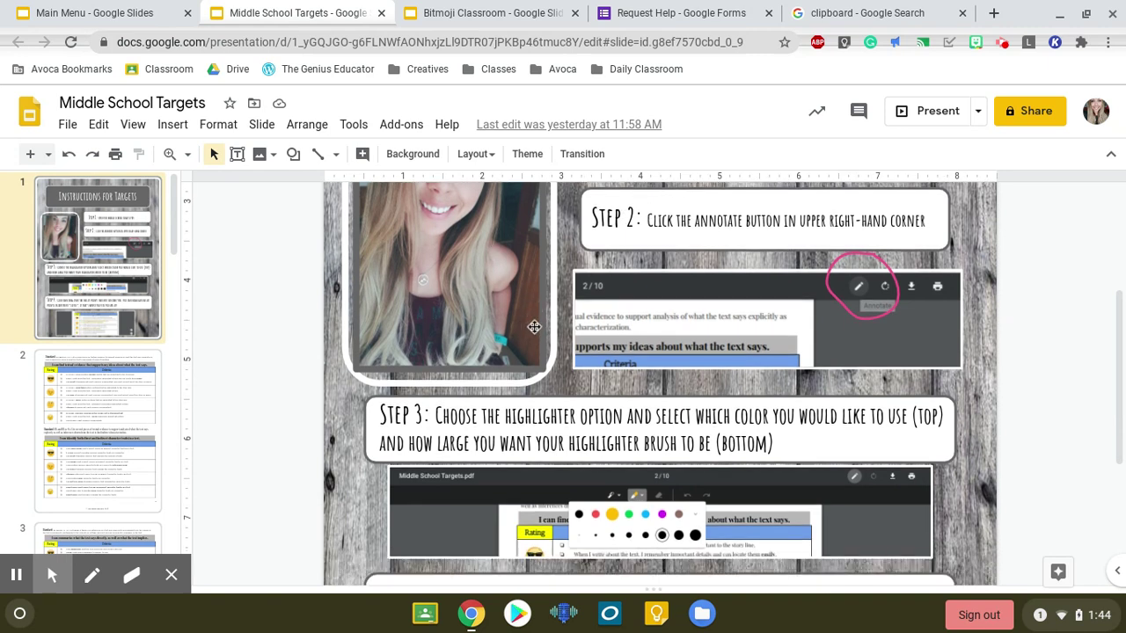
scroll(534, 326, "down", 4)
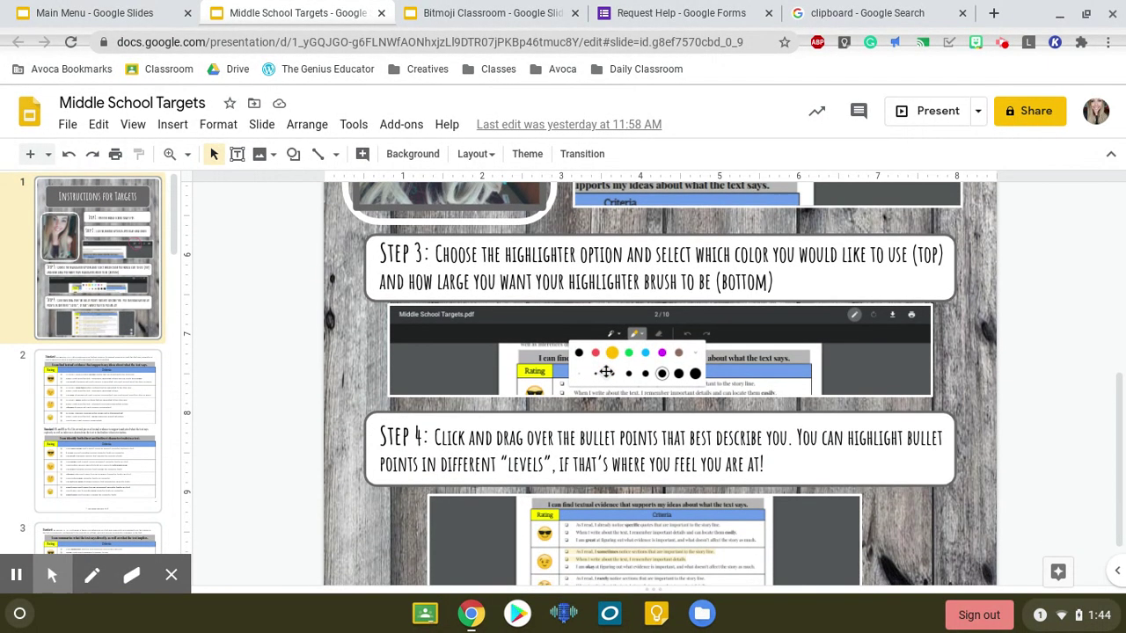
scroll(605, 372, "down", 2)
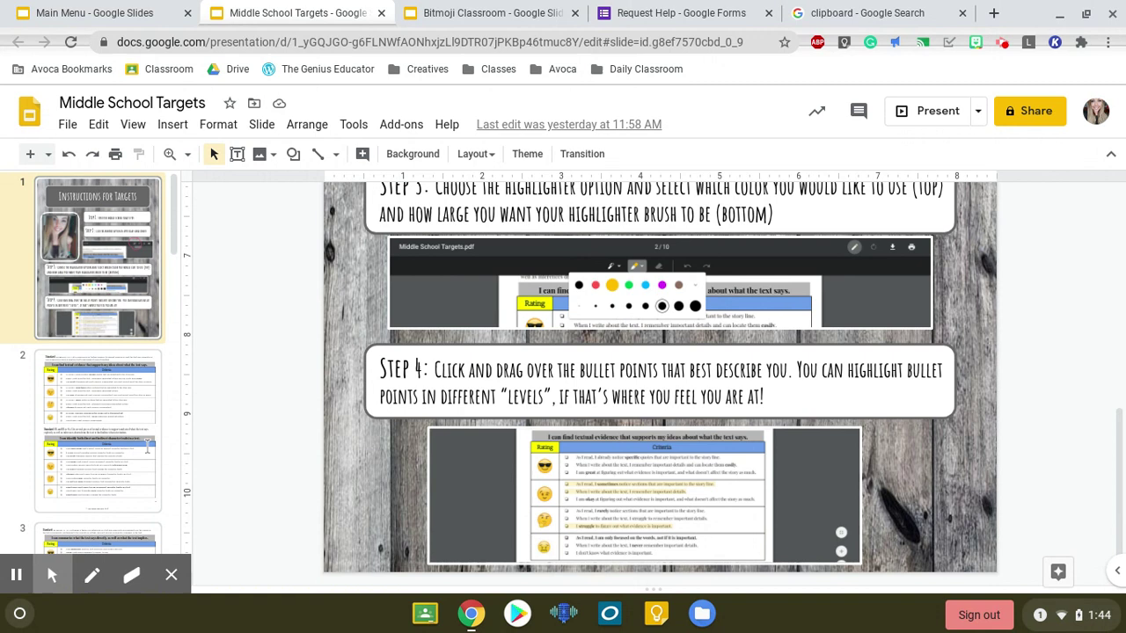
Open slide 2 and scroll through the textual-evidence criteria table.
left_click(109, 437)
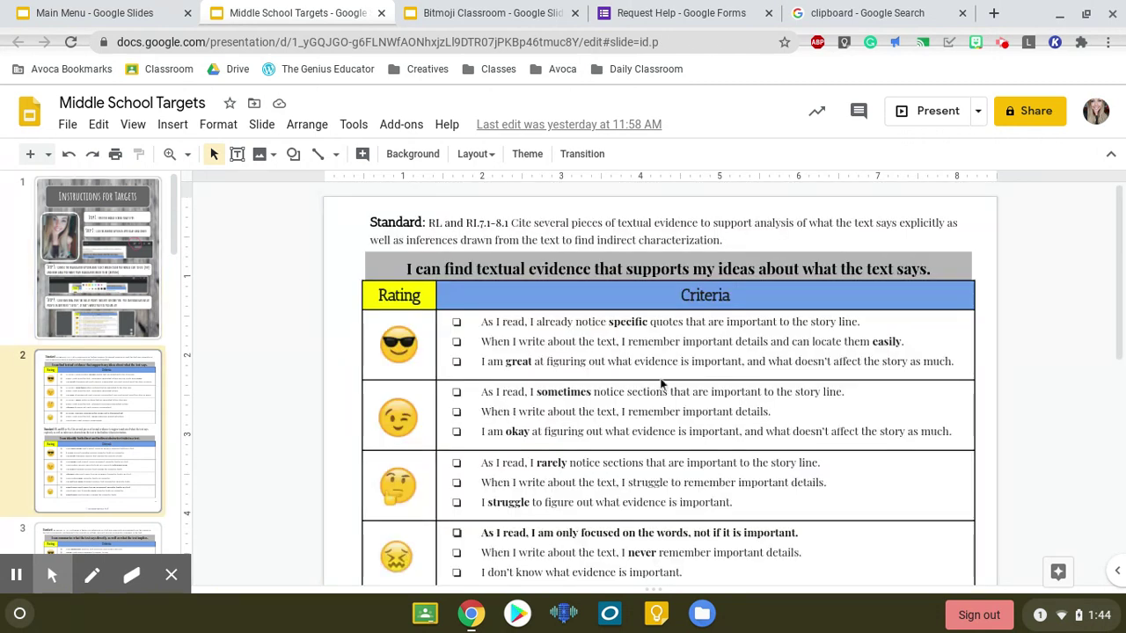
scroll(660, 354, "down", 1)
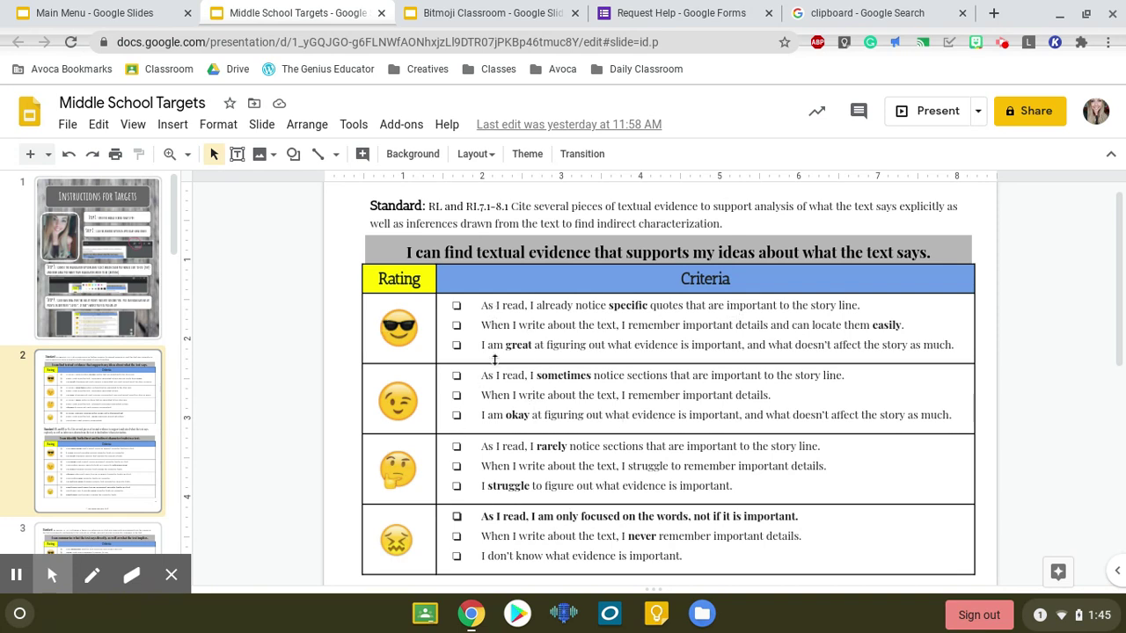
scroll(495, 359, "down", 1)
scroll(95, 410, "down", 5)
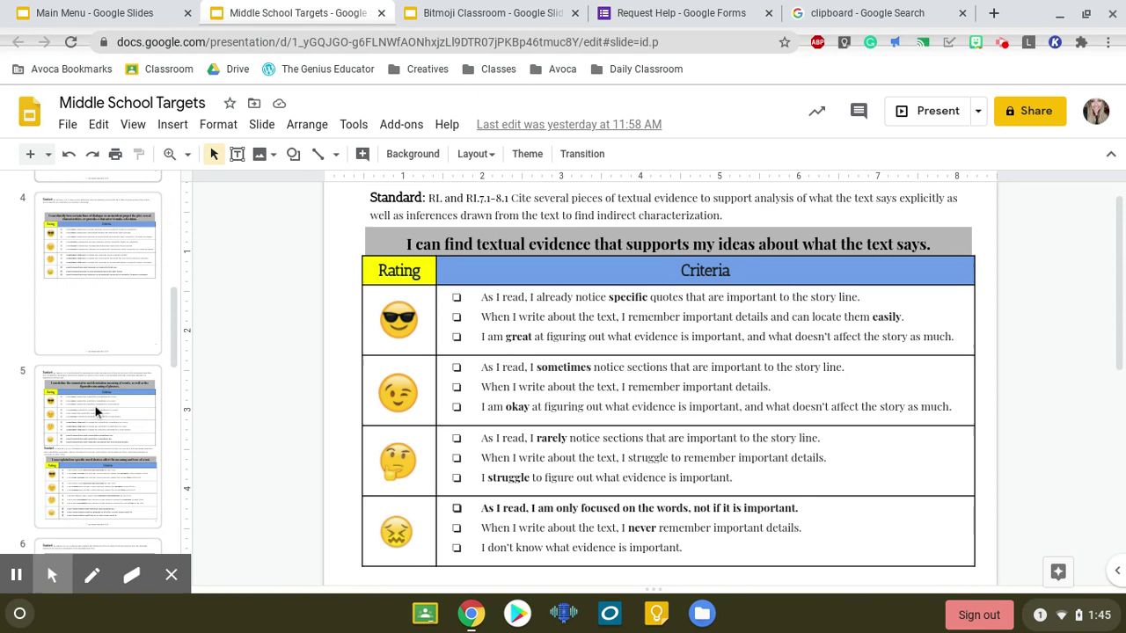
scroll(101, 409, "down", 1)
scroll(104, 412, "up", 3)
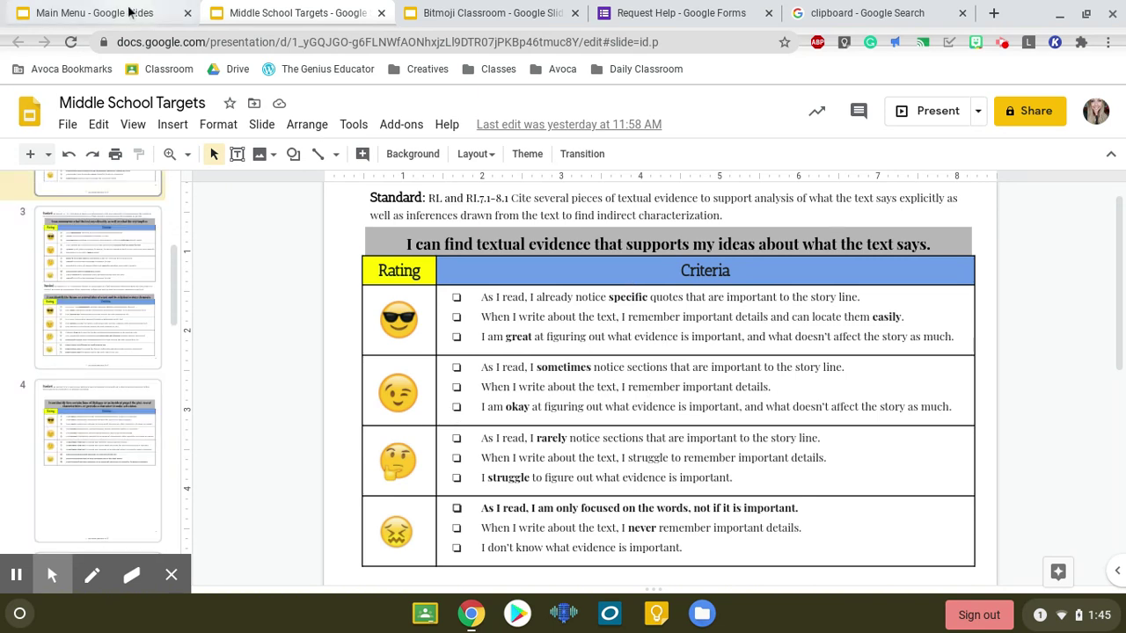
left_click(121, 15)
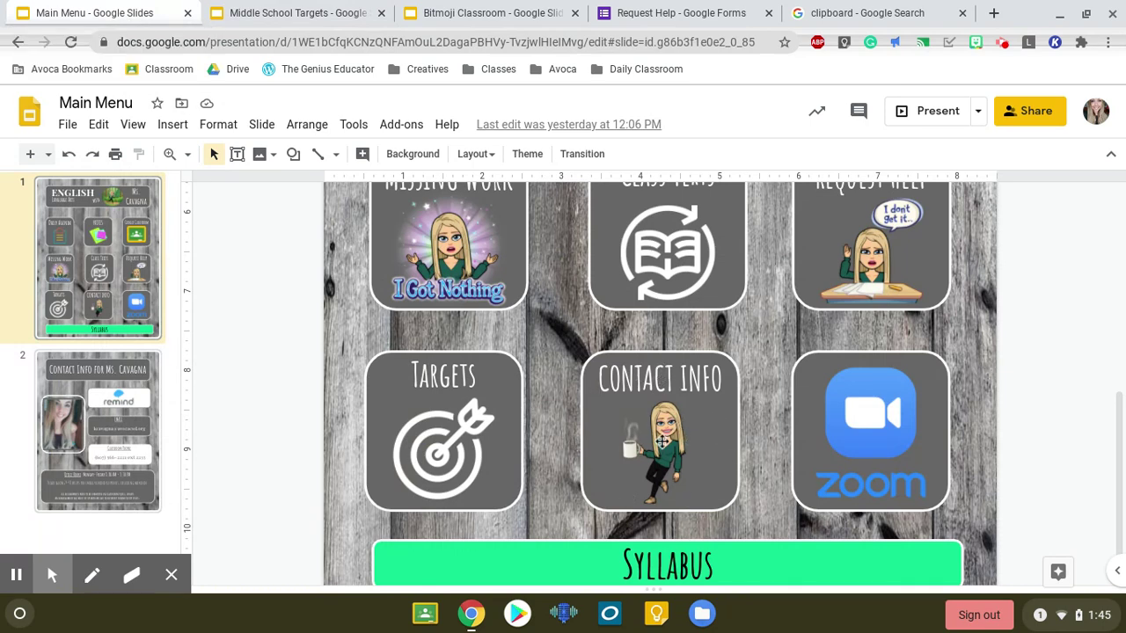
left_click(111, 407)
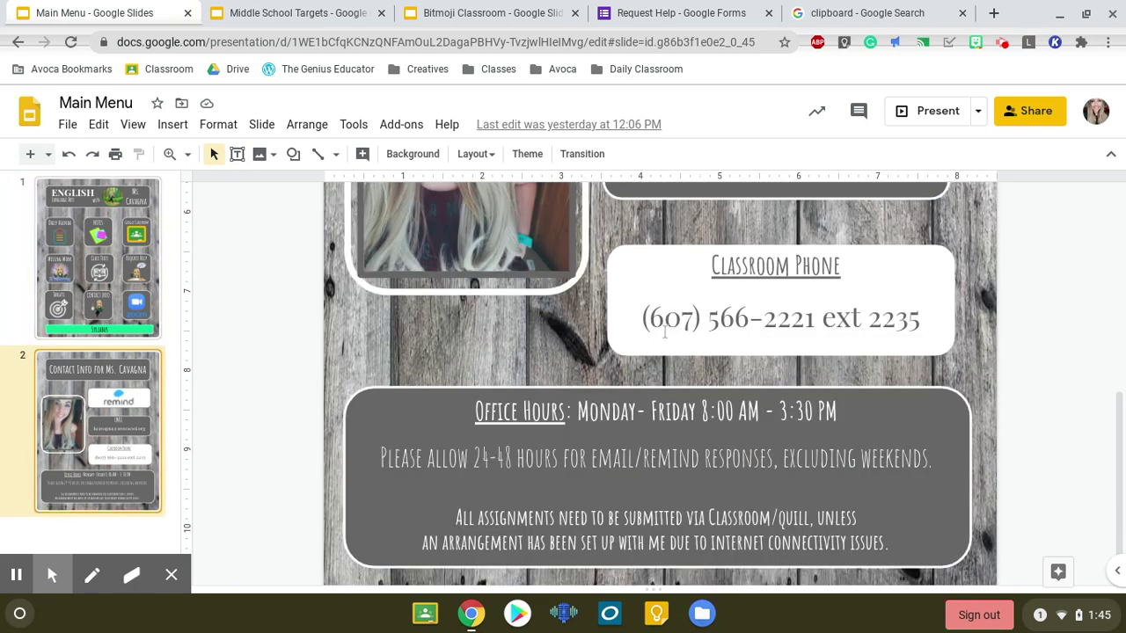
scroll(694, 352, "up", 3)
scroll(767, 355, "up", 5)
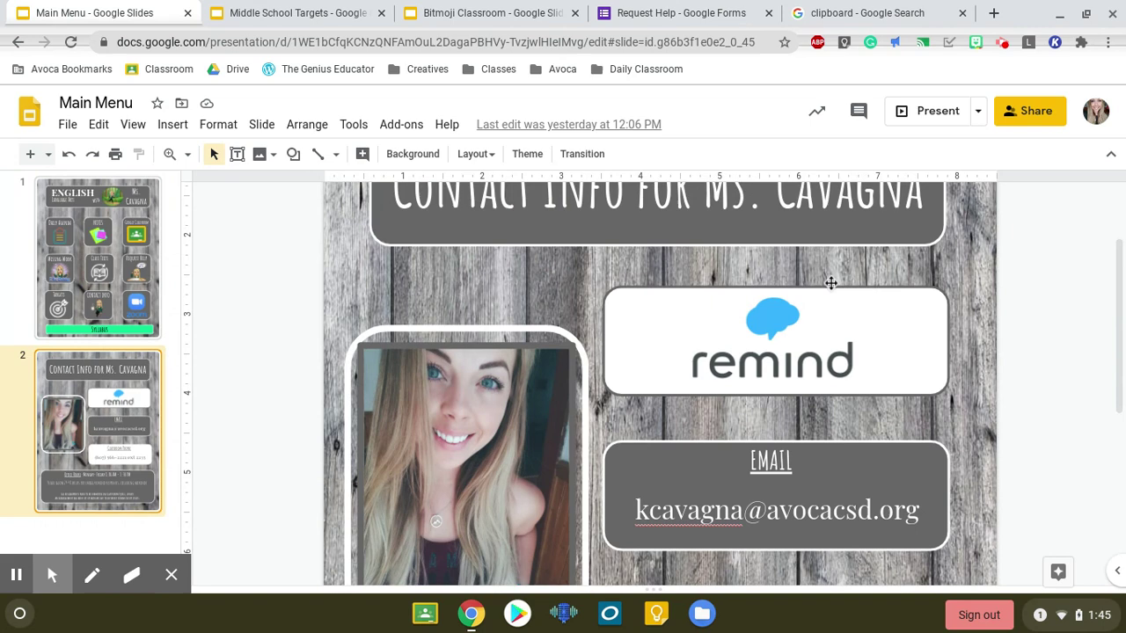
scroll(807, 344, "down", 6)
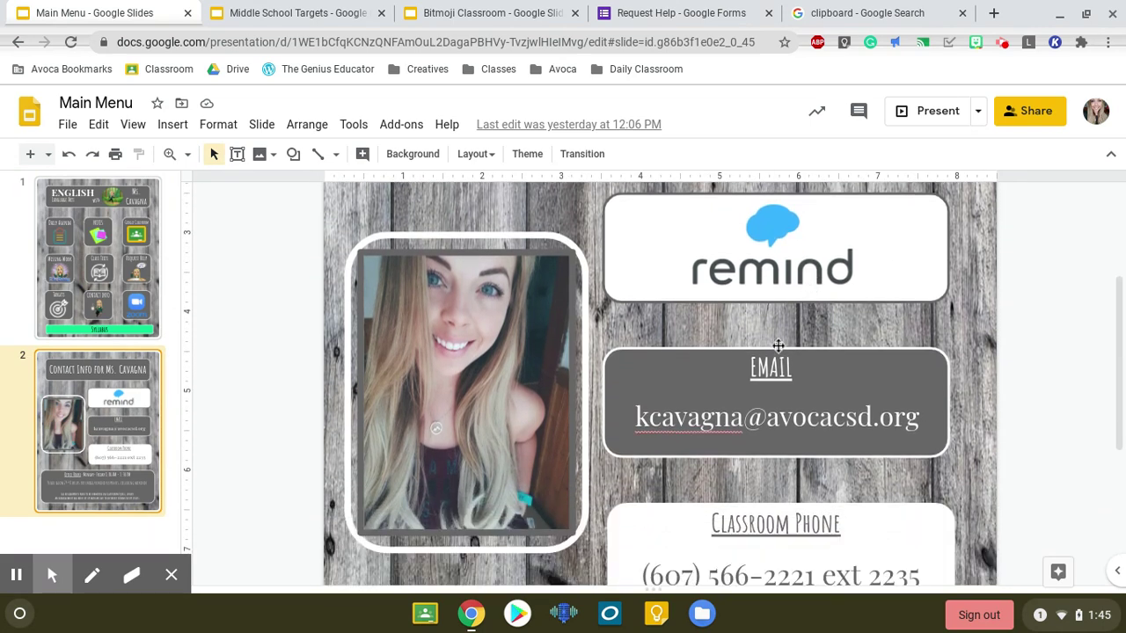
scroll(914, 411, "down", 4)
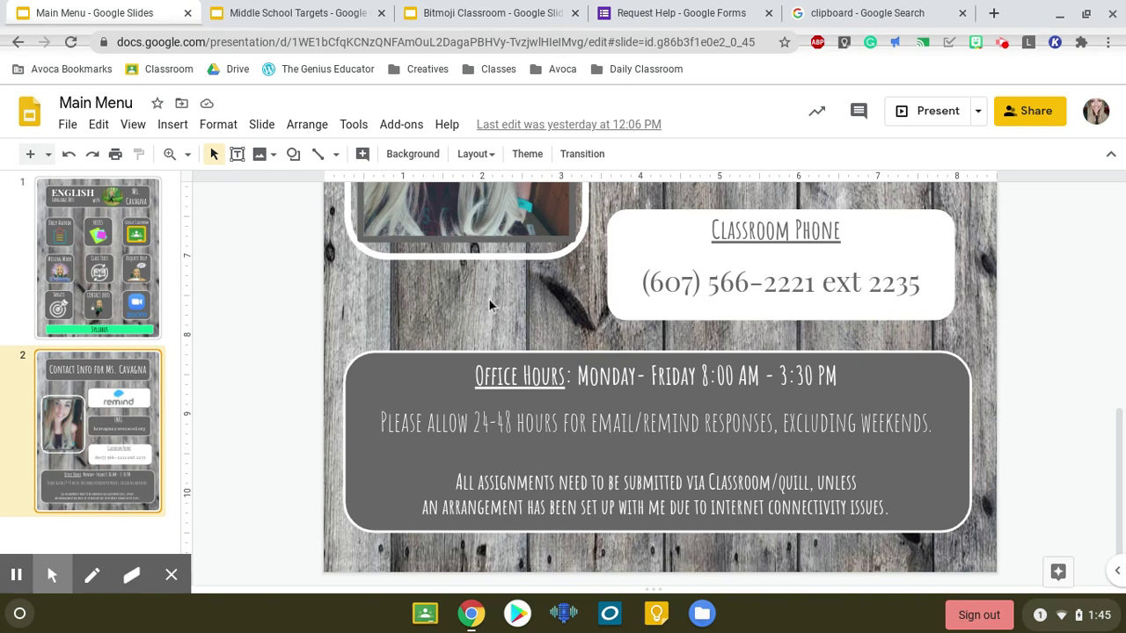
left_click(102, 273)
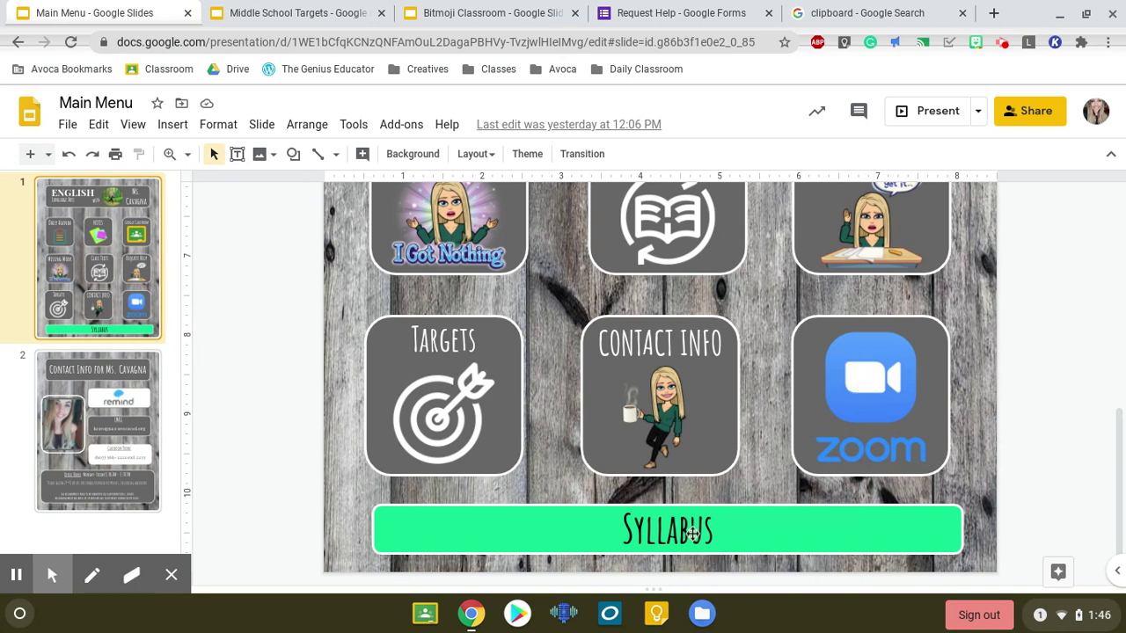
scroll(670, 488, "up", 3)
scroll(666, 488, "up", 5)
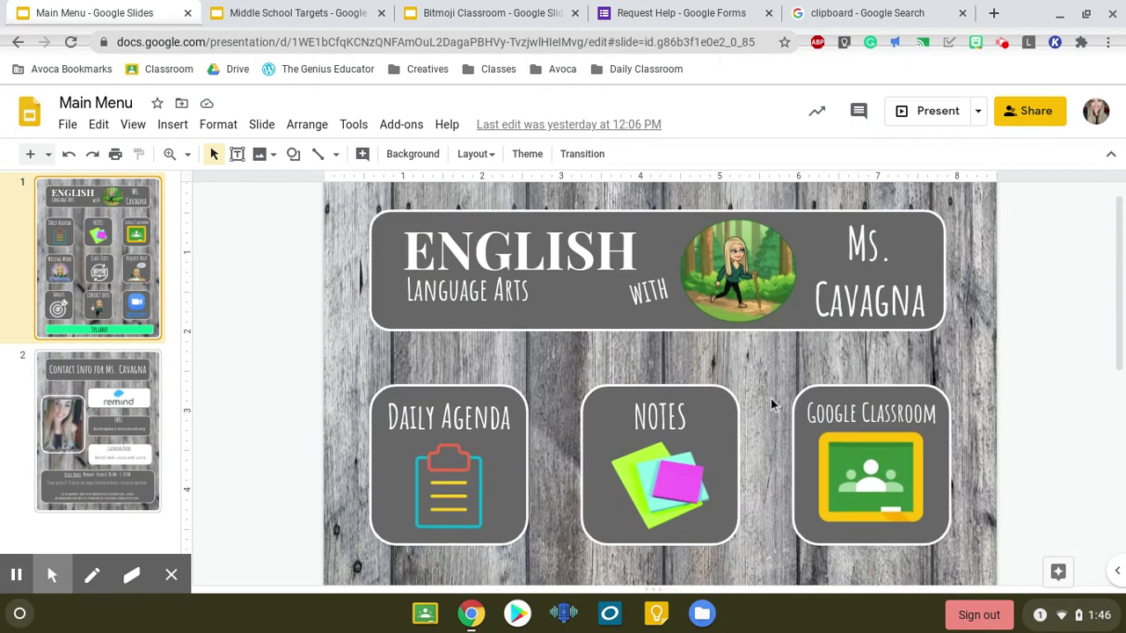
scroll(770, 398, "down", 1)
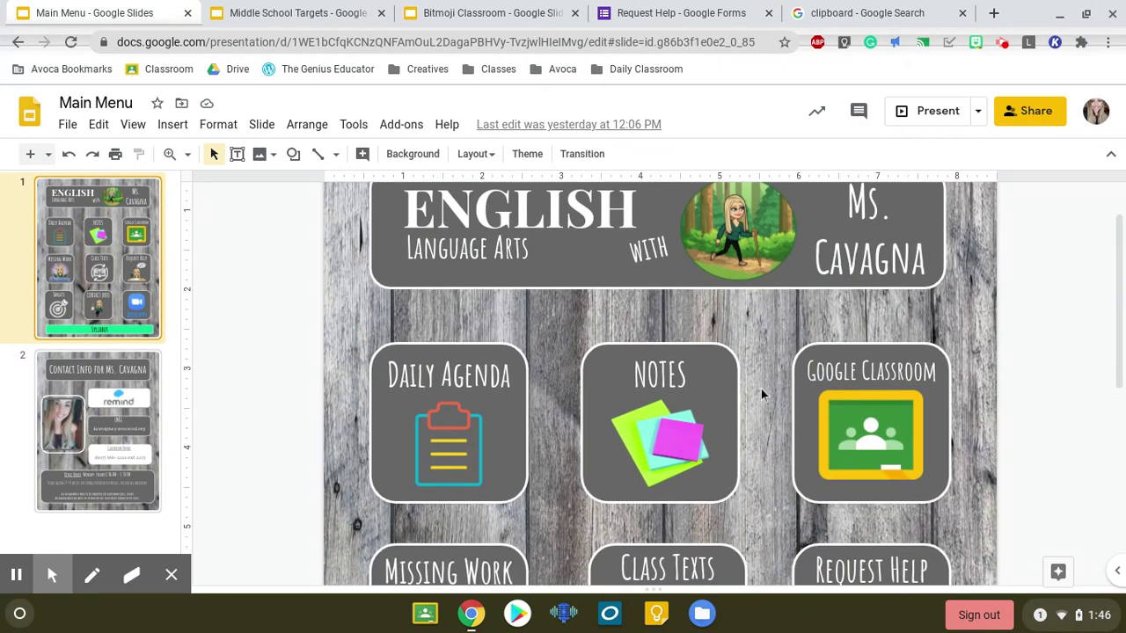
scroll(641, 484, "down", 2)
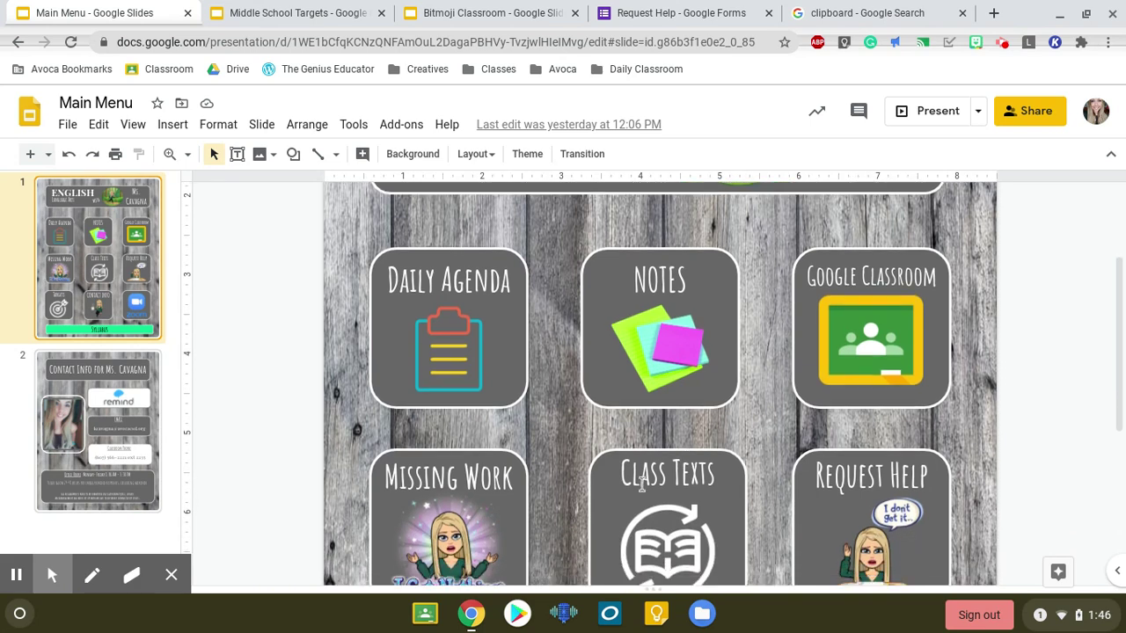
scroll(642, 484, "down", 1)
scroll(767, 422, "up", 1)
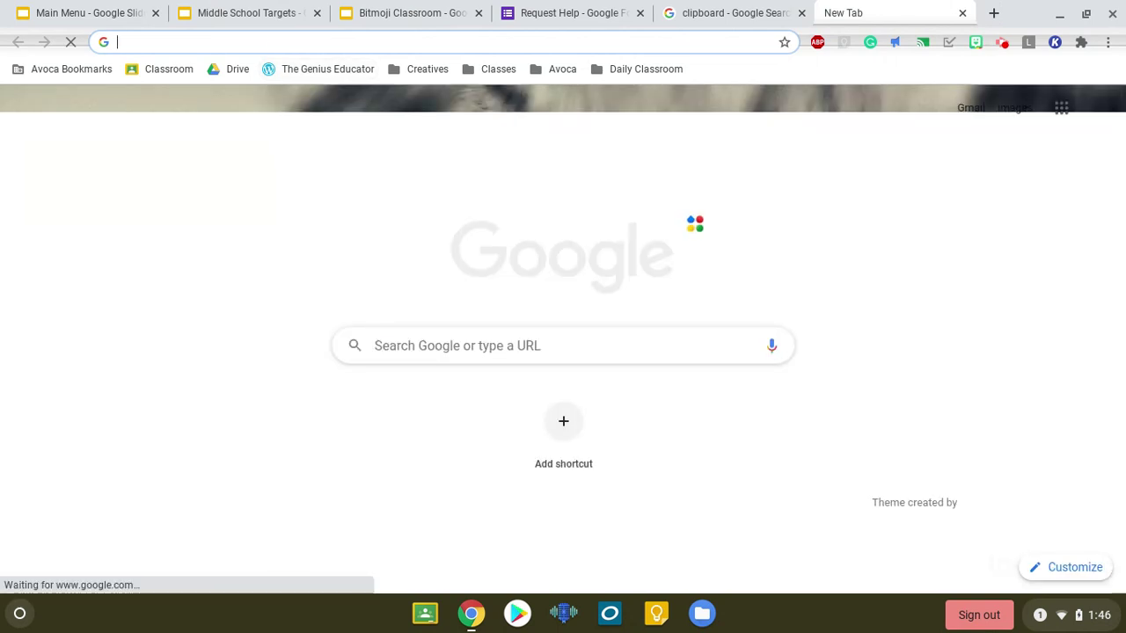
Go to slides.new to create a blank Untitled presentation.
type("slides.new")
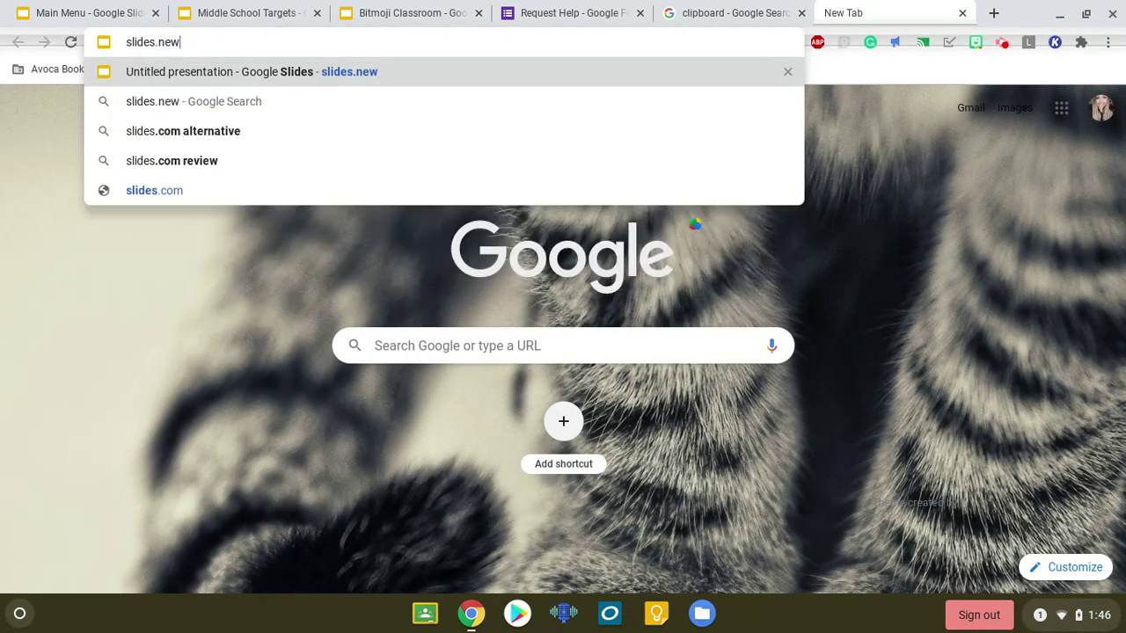
key("Return")
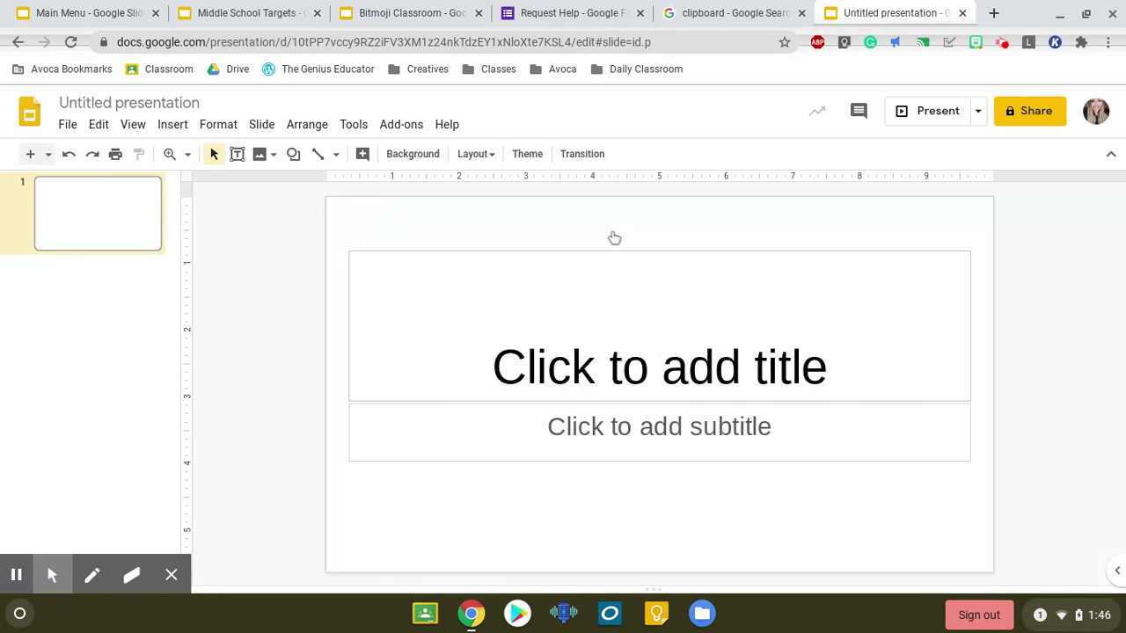
Delete the title and subtitle placeholders from slide 1.
left_click_drag(1047, 233, 684, 503)
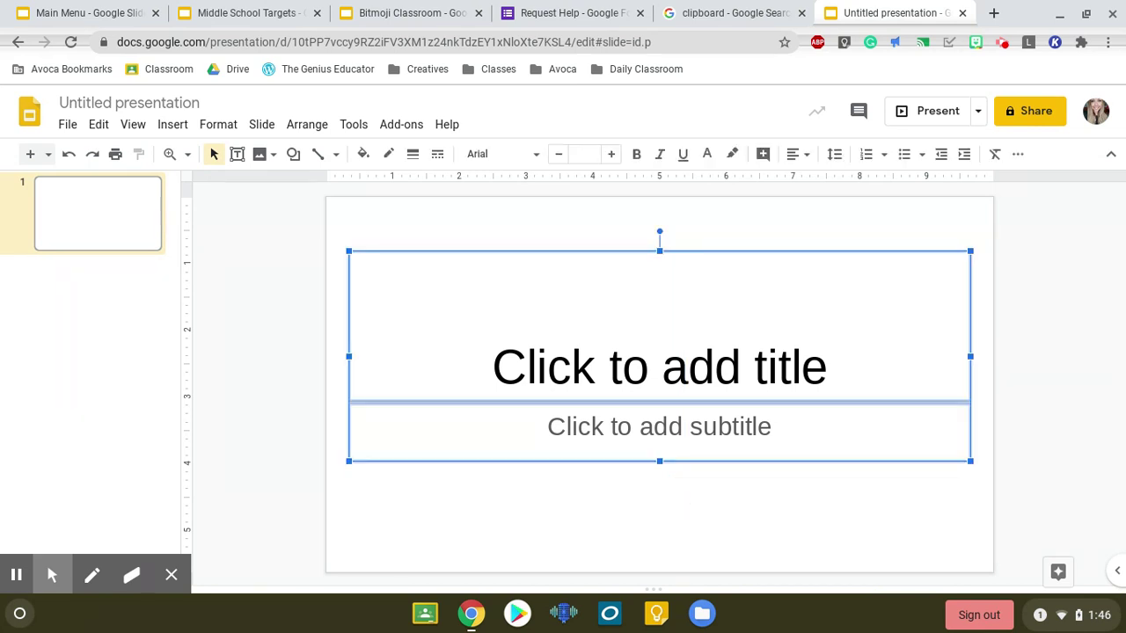
key("Delete")
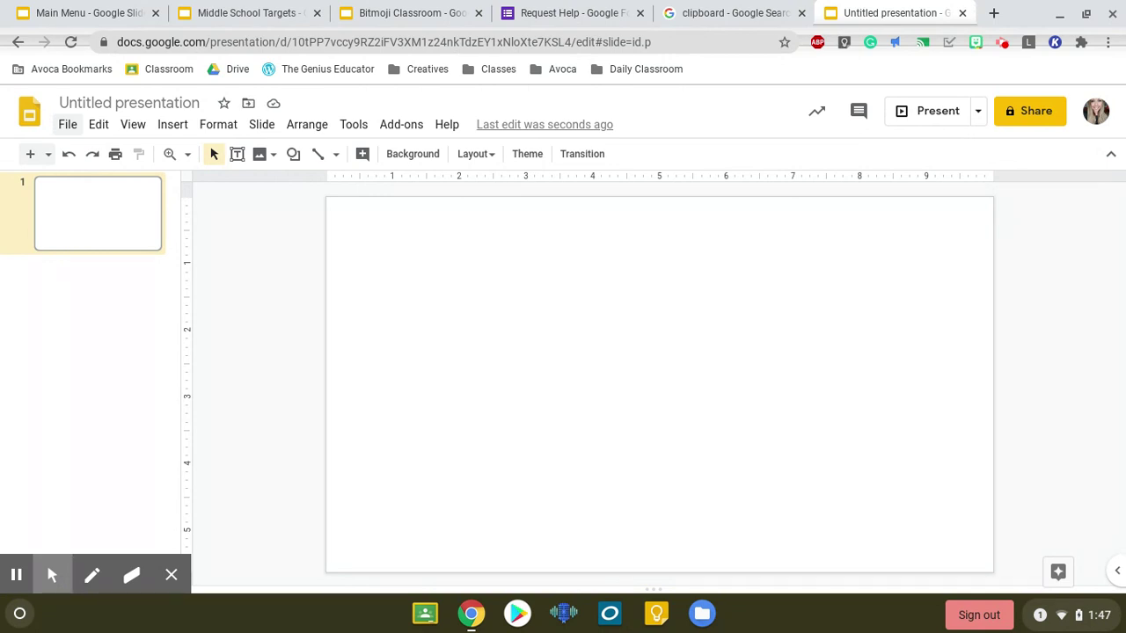
Set a custom page size of 8.5 × 11 inches in Page setup.
left_click(67, 124)
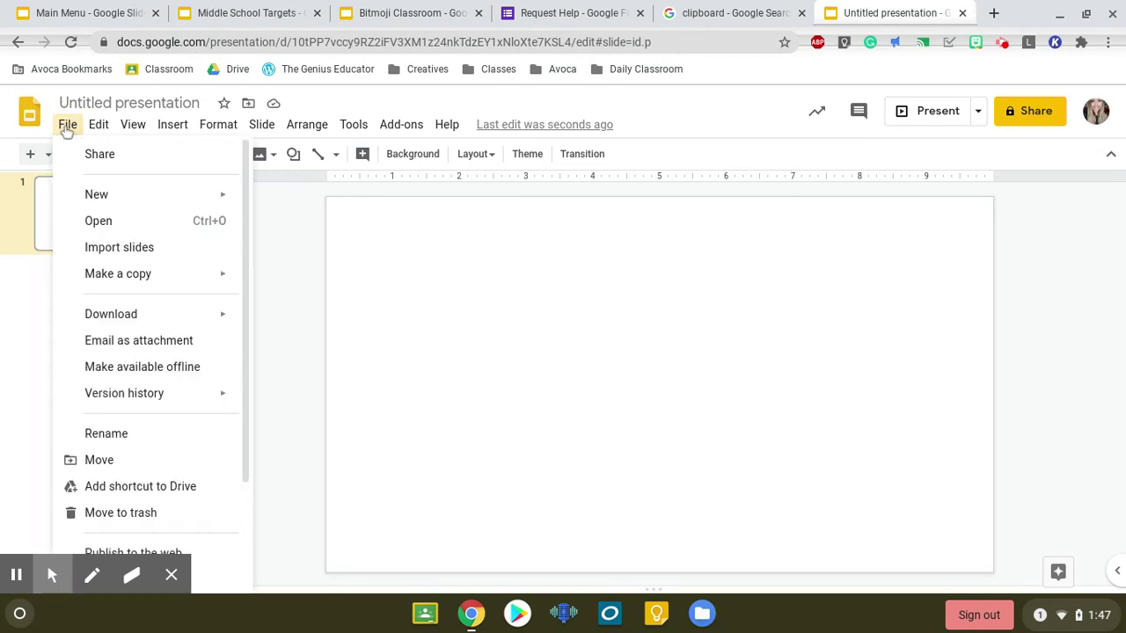
scroll(176, 435, "down", 2)
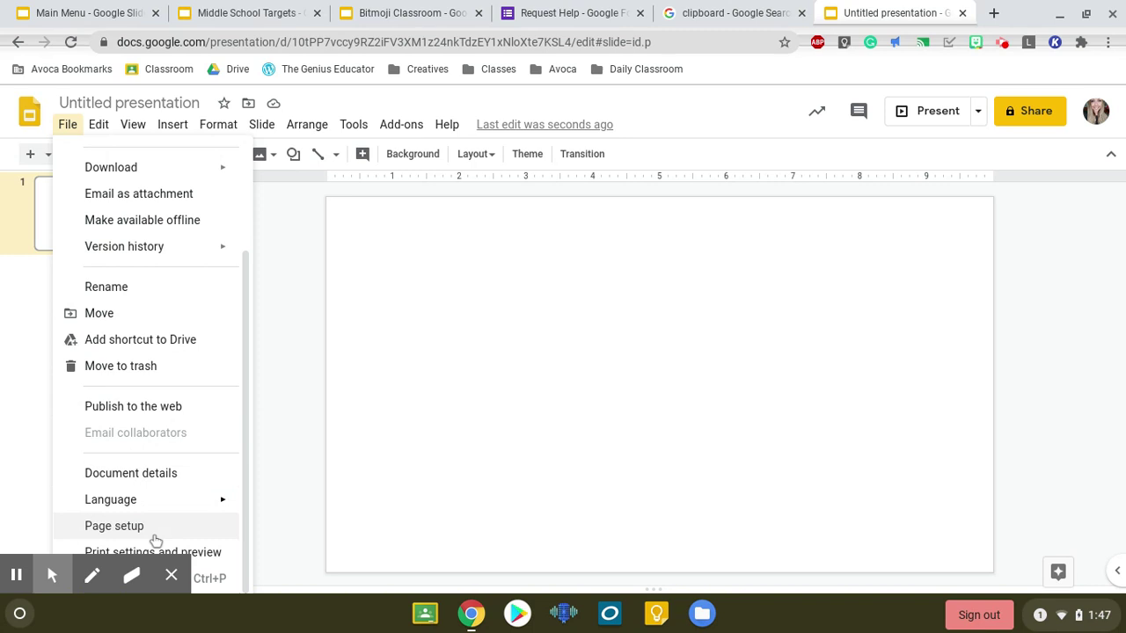
left_click(114, 526)
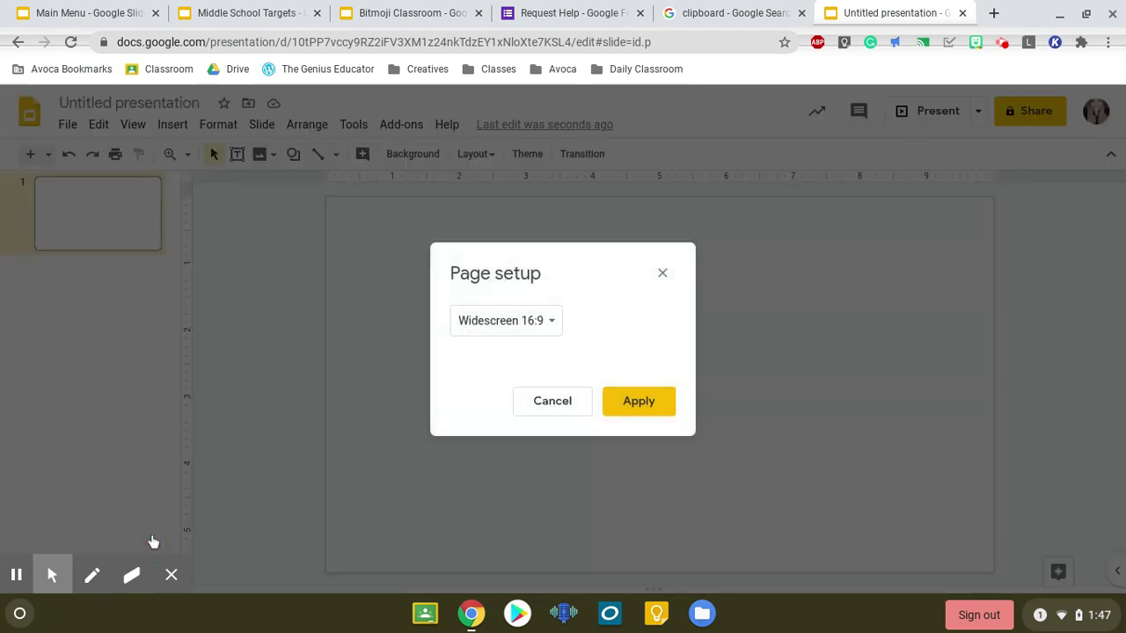
left_click(537, 323)
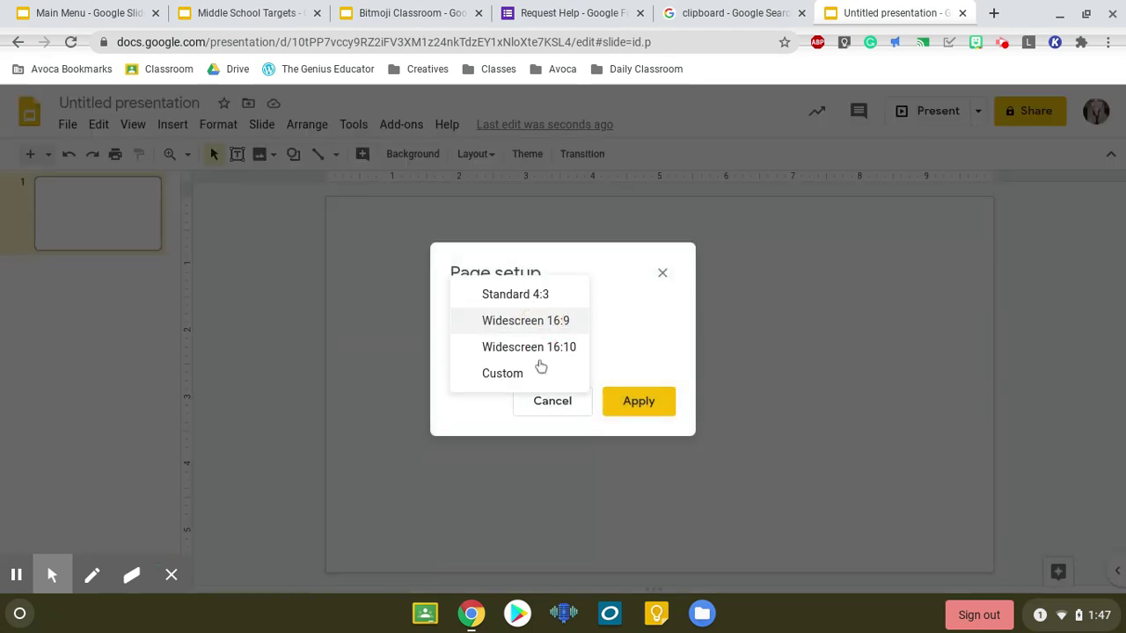
left_click(533, 385)
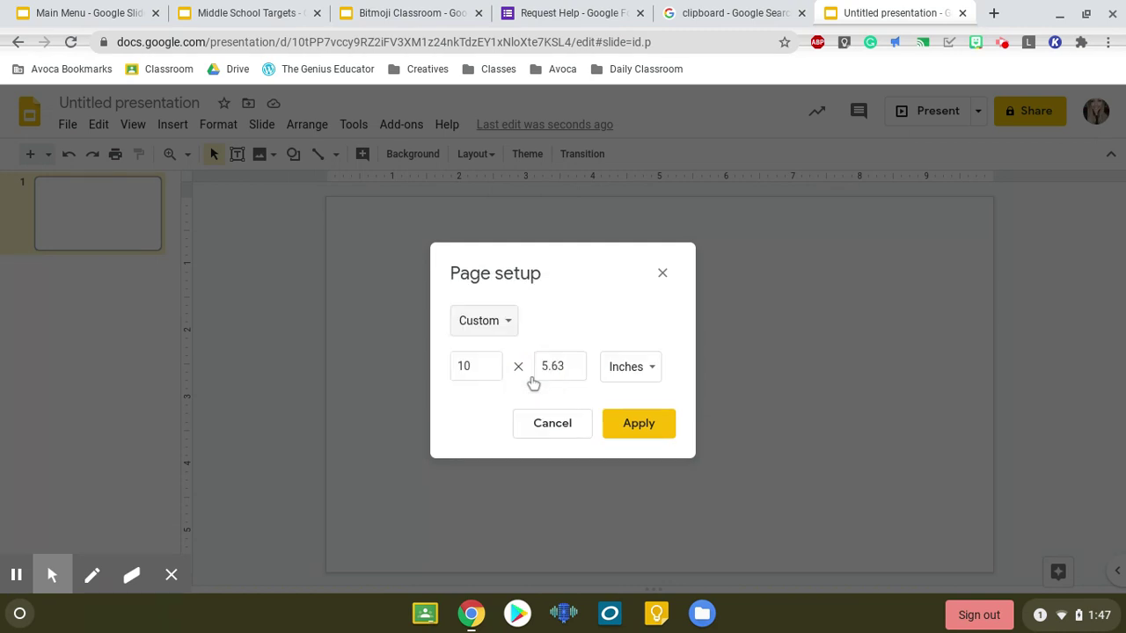
left_click_drag(488, 370, 452, 370)
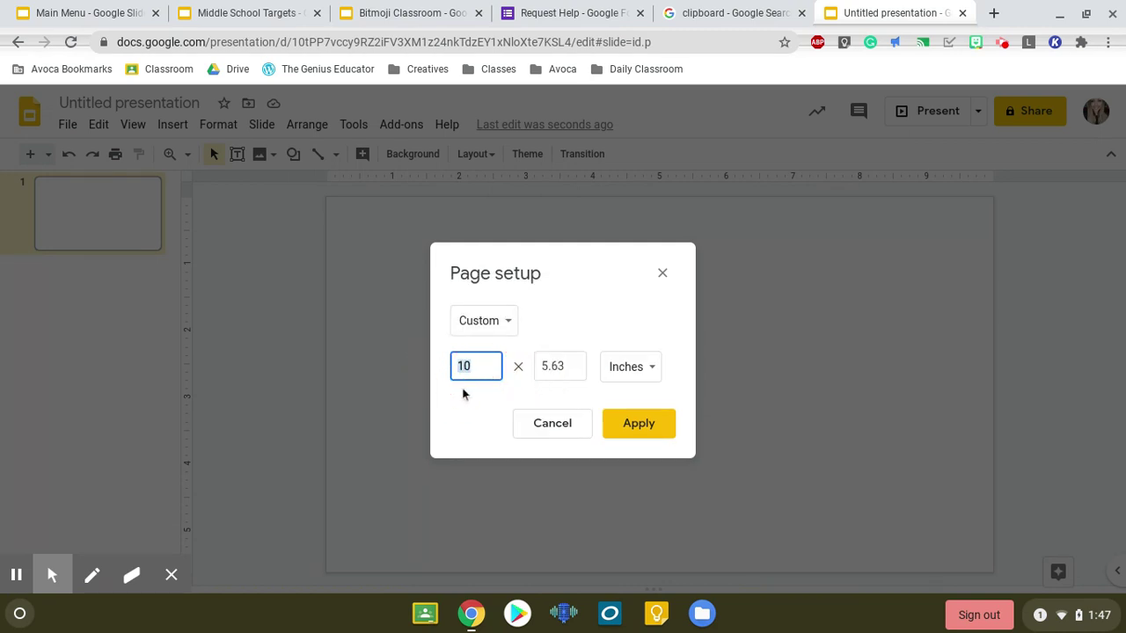
type("8.5")
left_click_drag(571, 369, 537, 368)
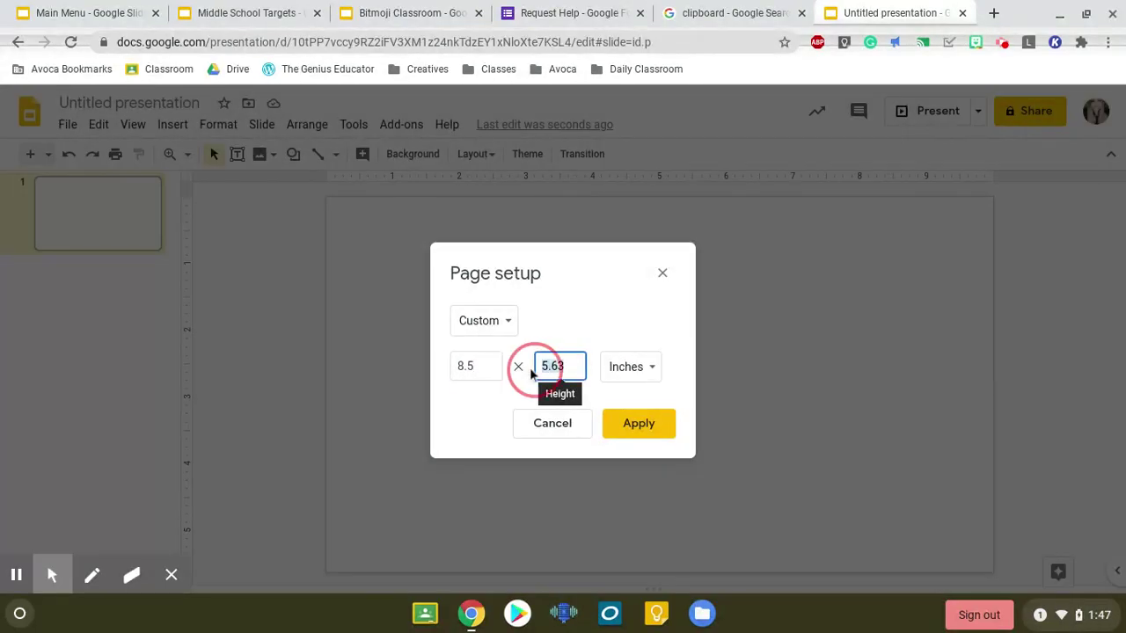
type("11")
left_click(655, 430)
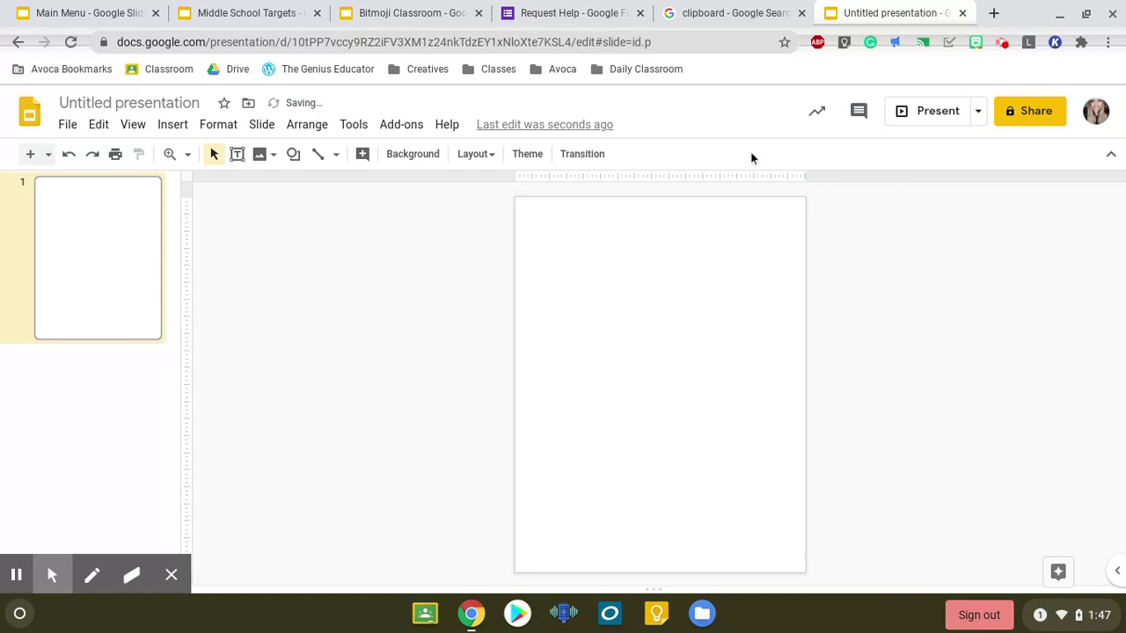
Rename the untitled presentation to 'Main Menu'.
left_click(114, 103)
type("Main Menu")
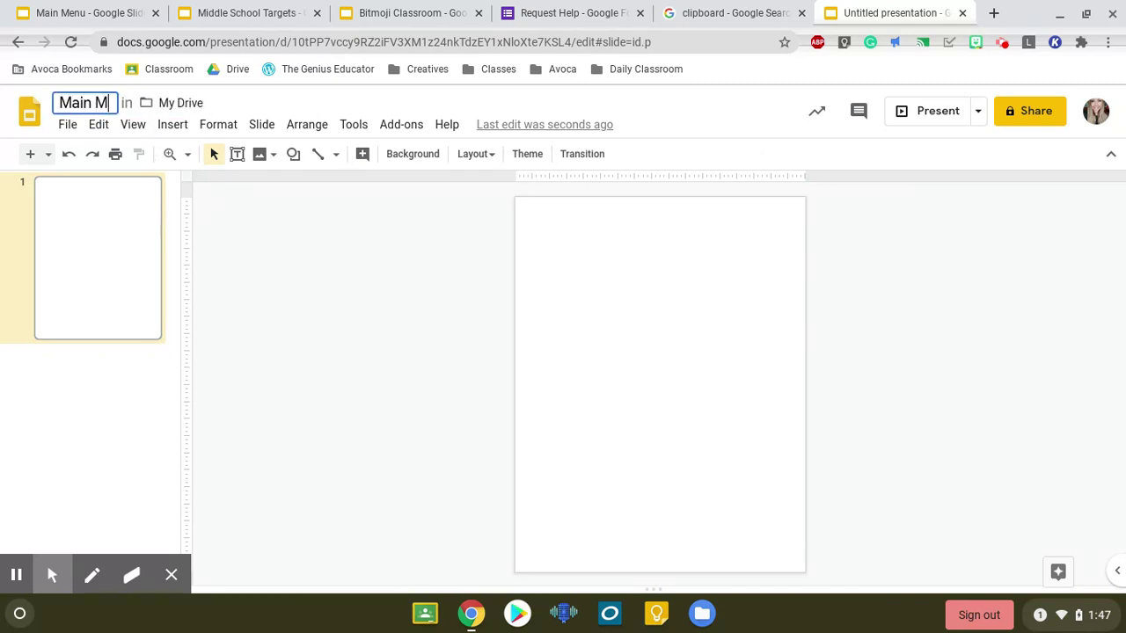
left_click(361, 255)
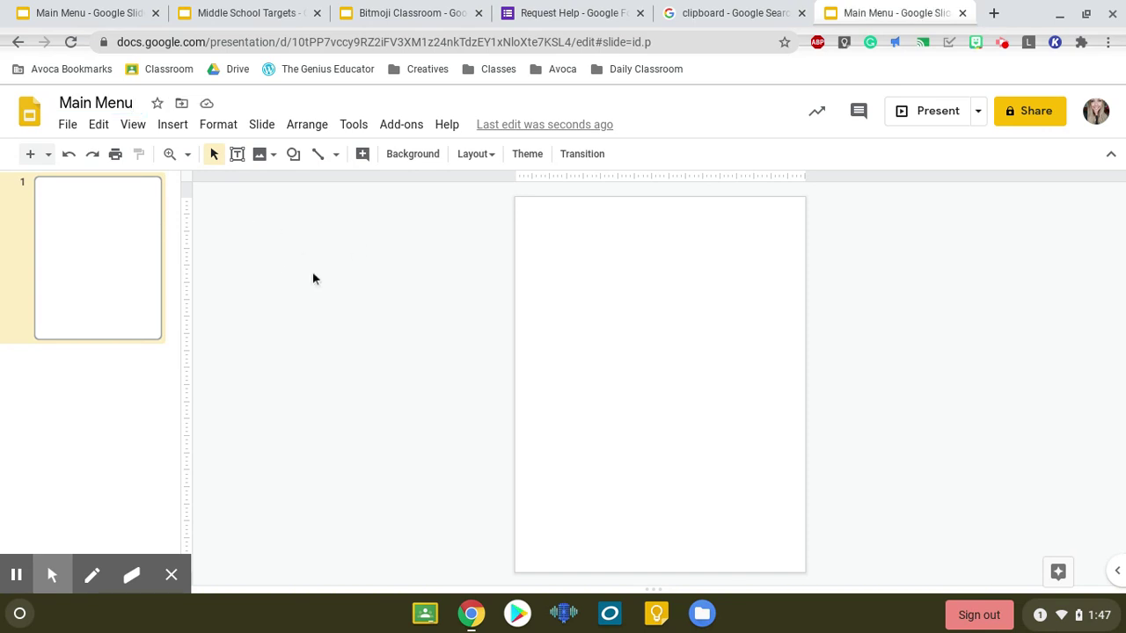
Search Google Images for 'gray rustic wood' from the slide's Background settings.
right_click(640, 303)
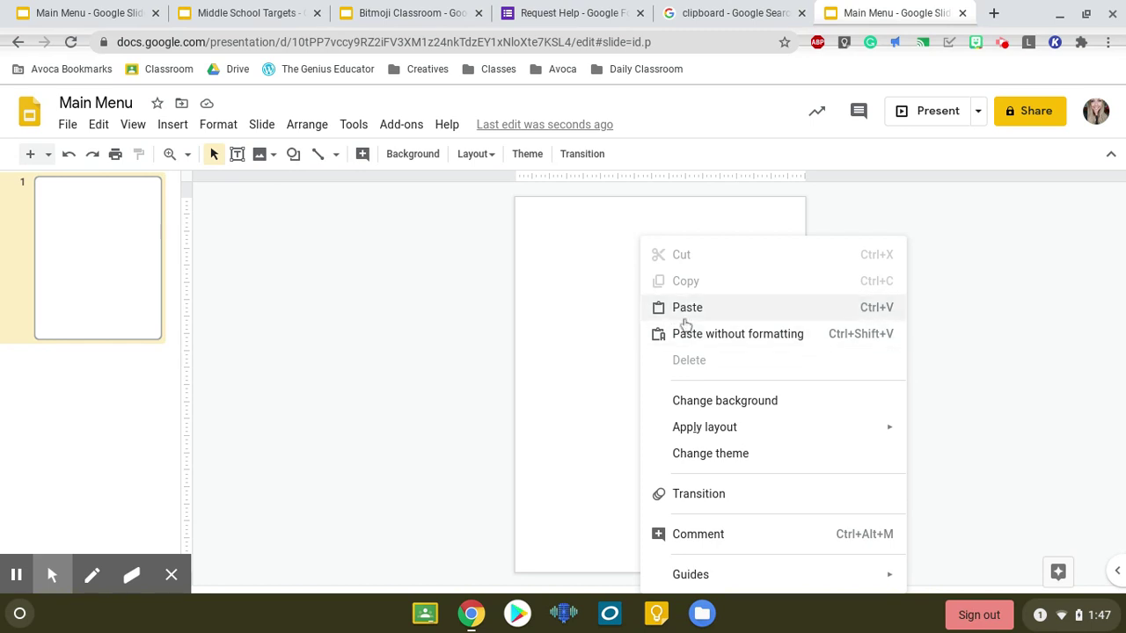
left_click(743, 403)
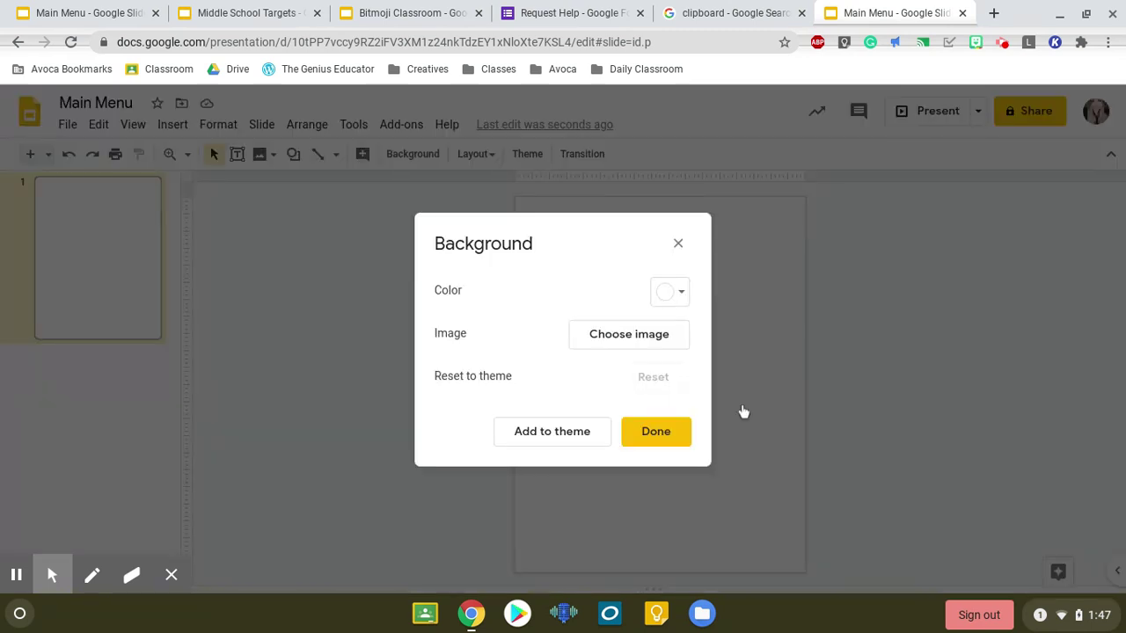
left_click(661, 341)
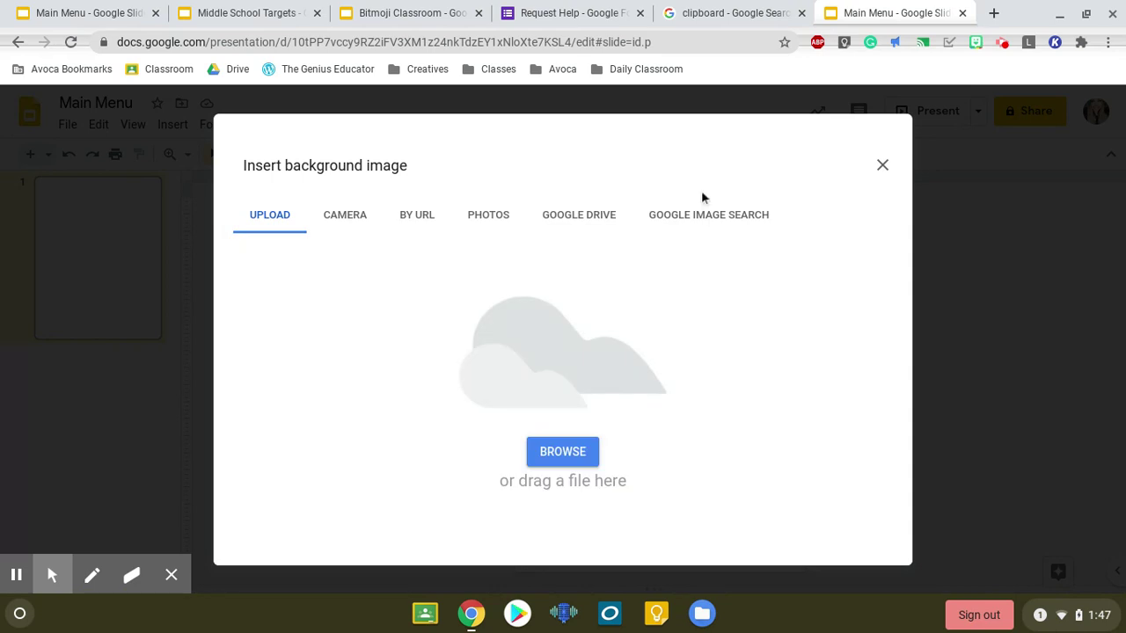
left_click(695, 217)
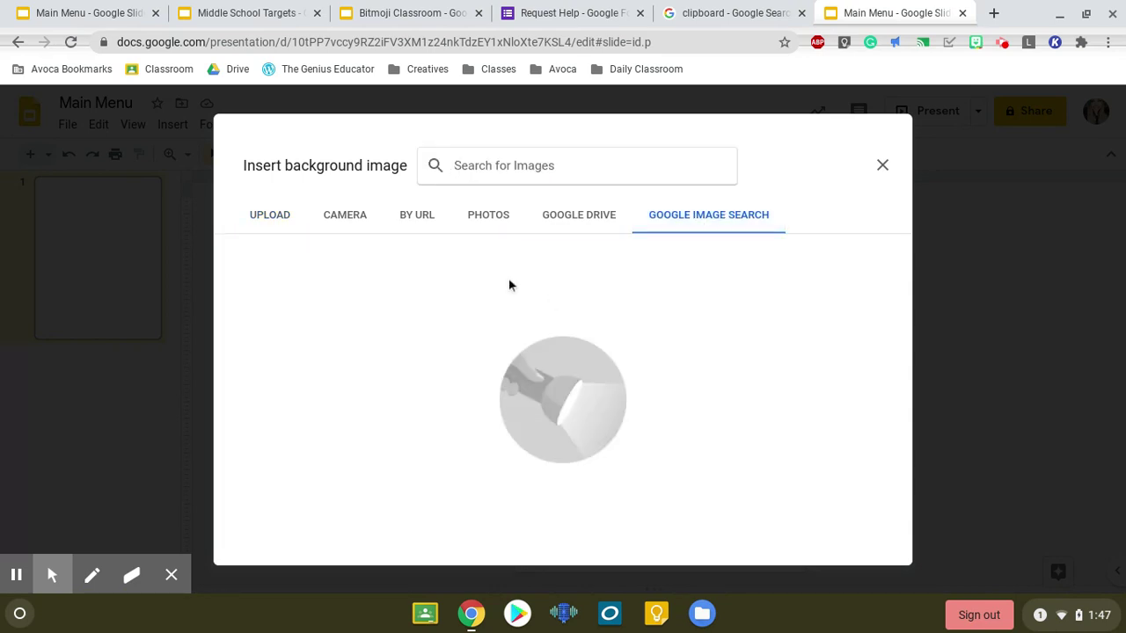
left_click(518, 181)
type("gray ")
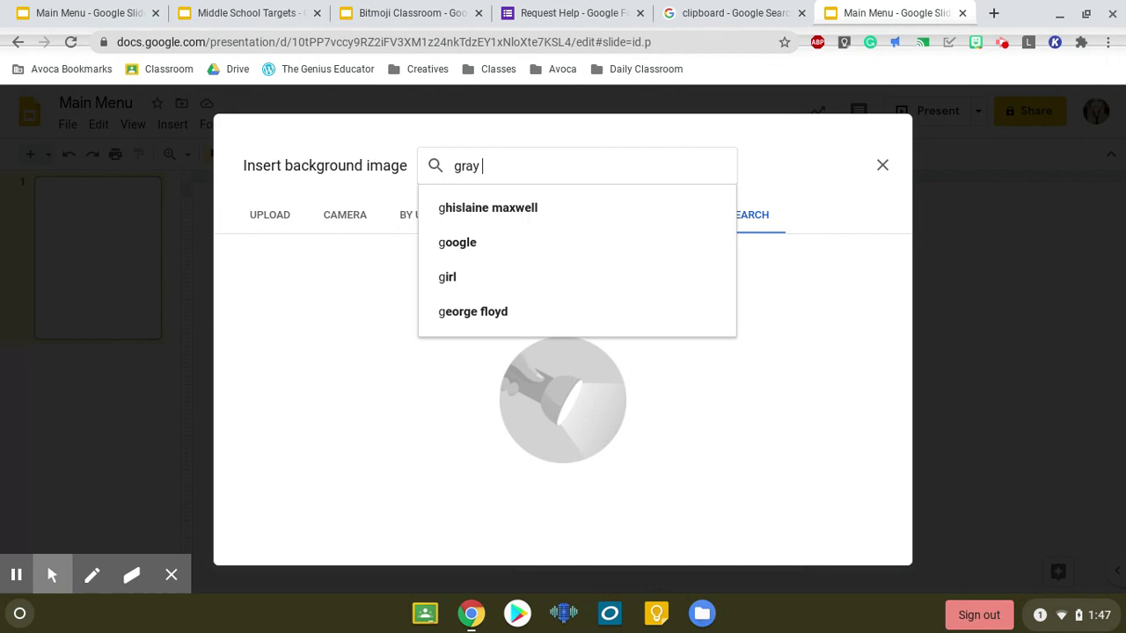
type("rustic wood")
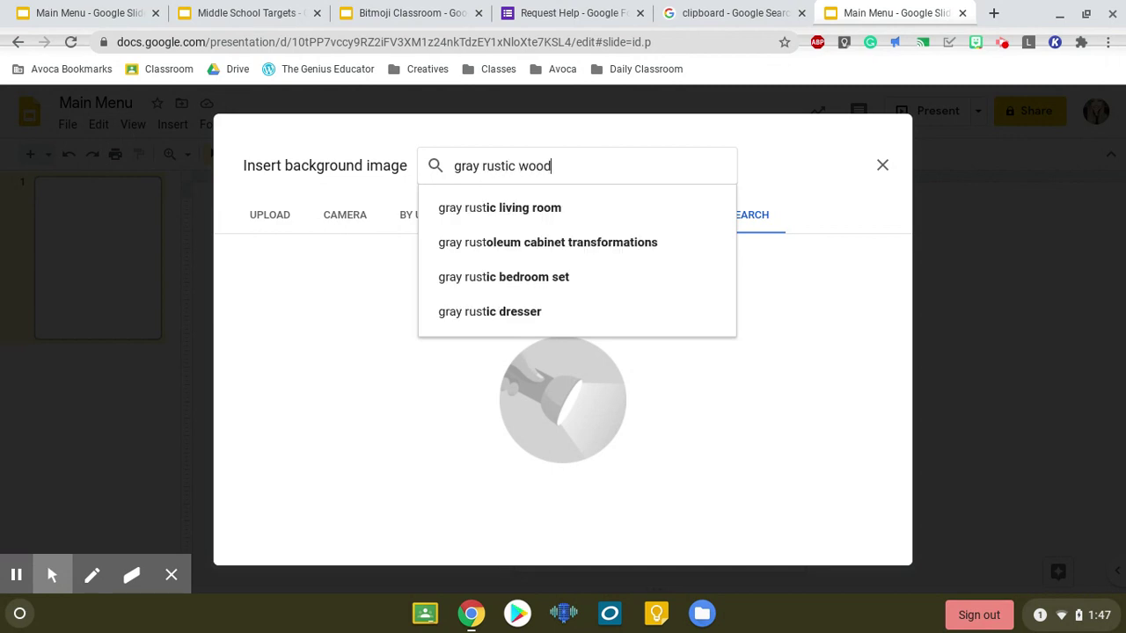
key("Return")
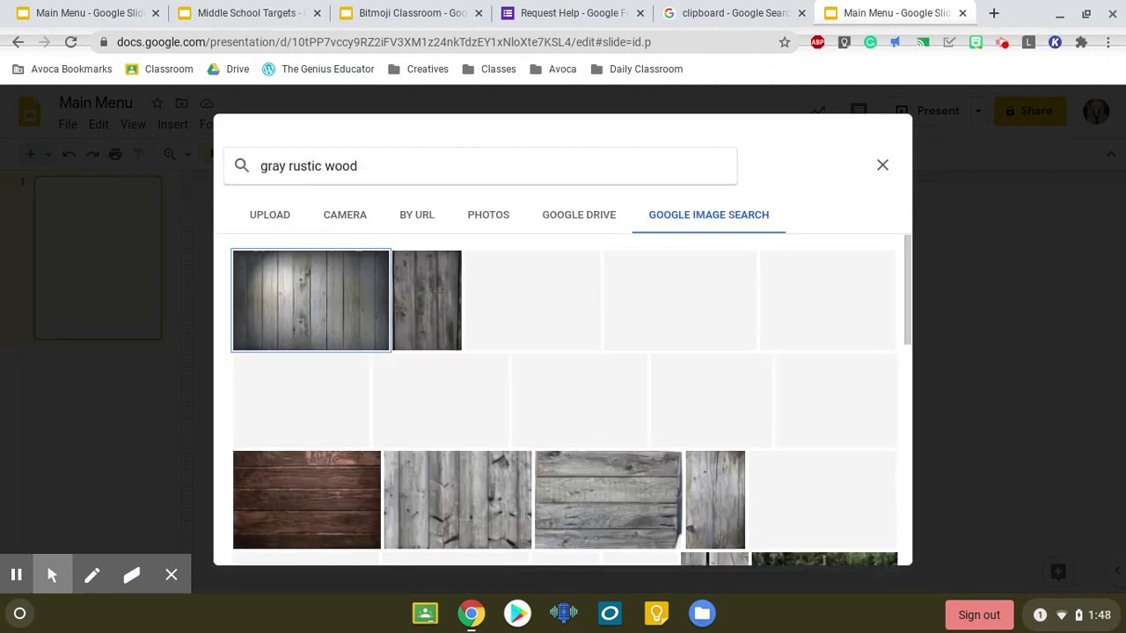
Insert the first gray wood photo as the slide background.
scroll(563, 302, "down", 1)
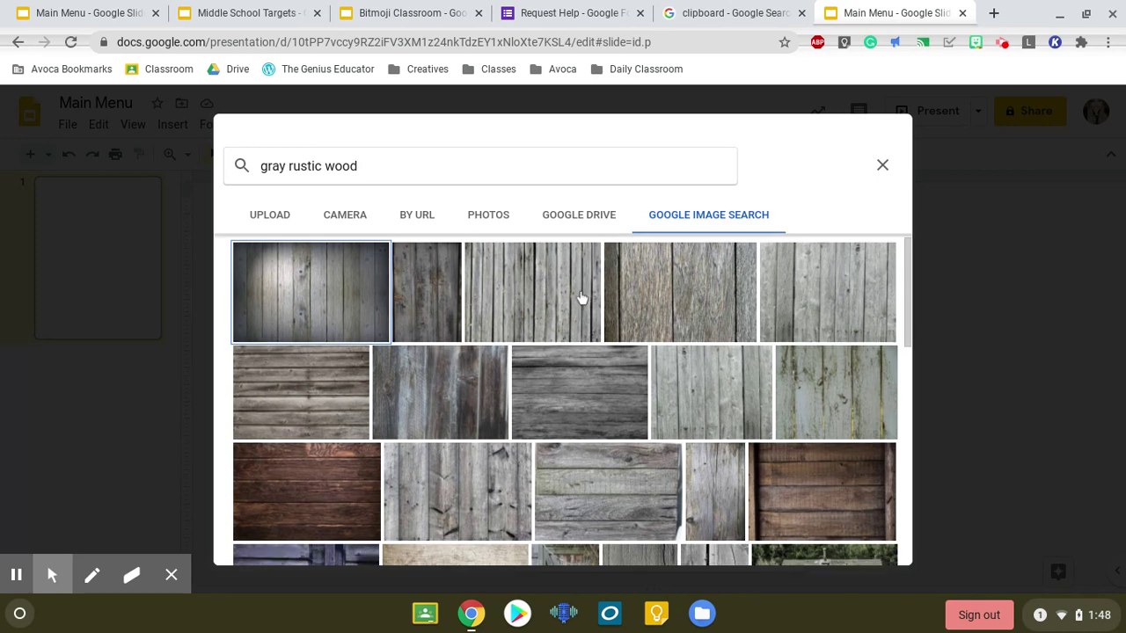
scroll(527, 303, "up", 1)
left_click(310, 294)
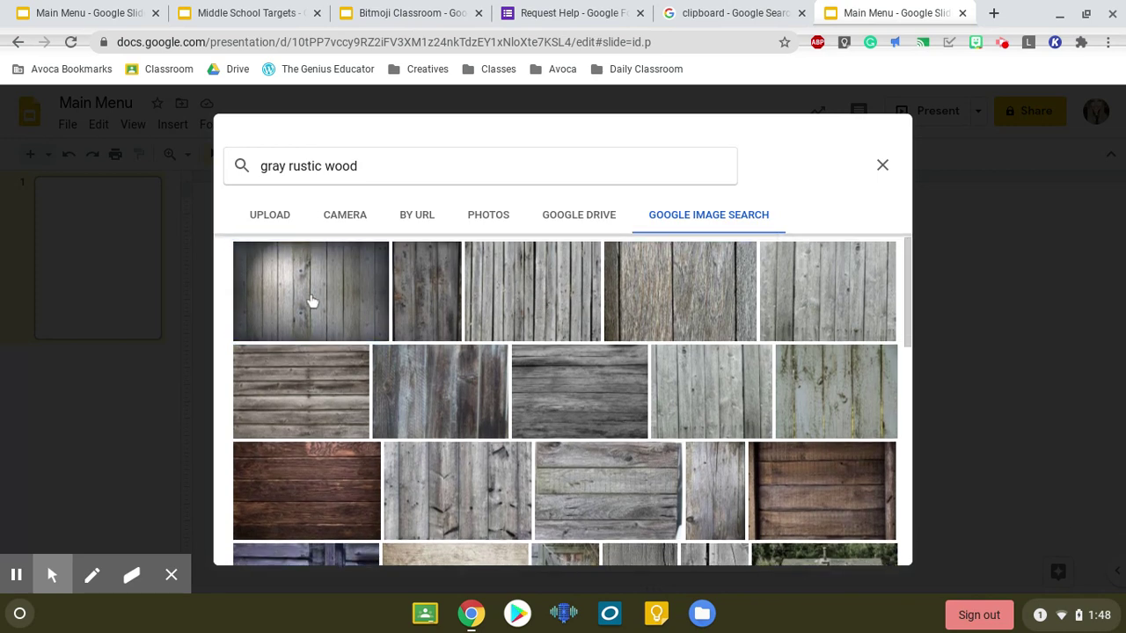
left_click(869, 544)
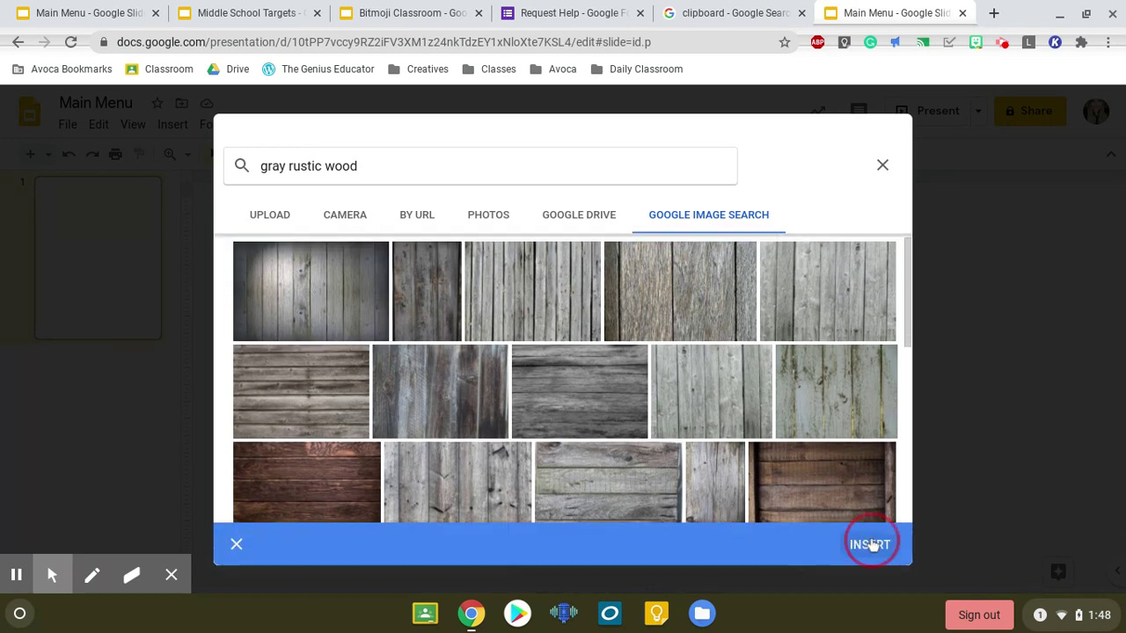
left_click(642, 440)
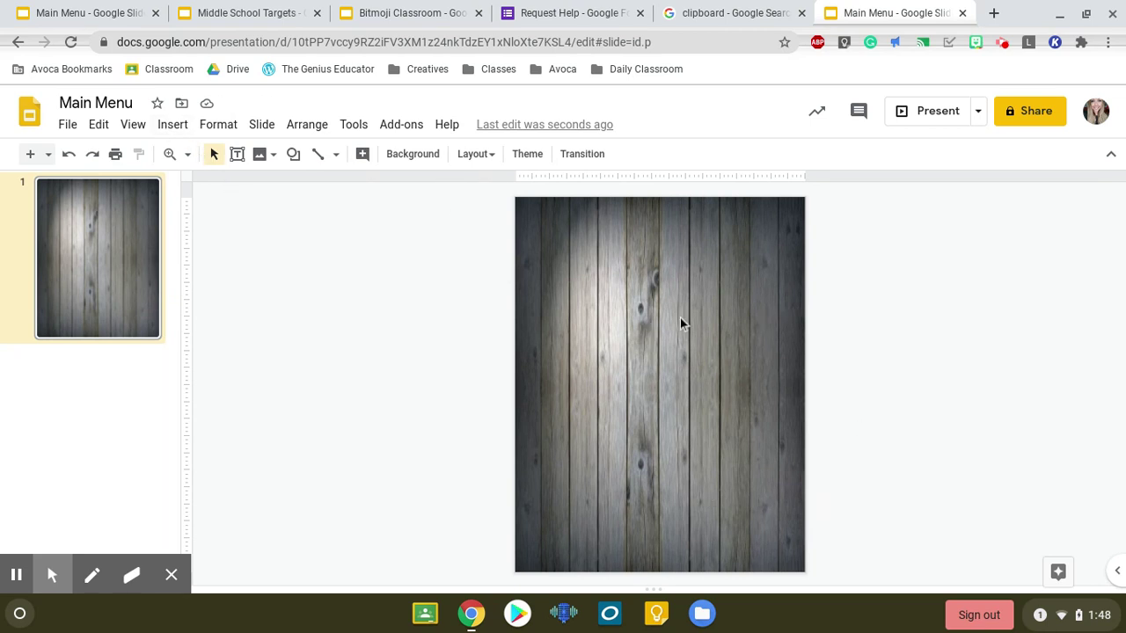
Draw a rounded rectangle stretched across the top of the slide.
left_click(657, 407)
left_click(696, 417)
left_click(173, 128)
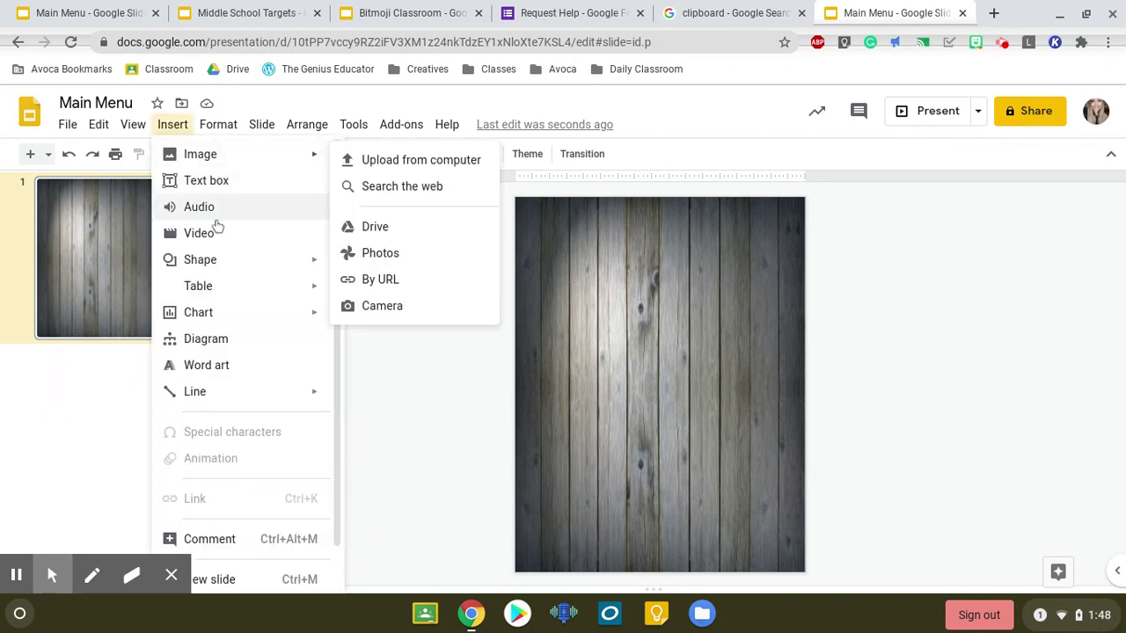
mouse_move(205, 268)
mouse_move(414, 269)
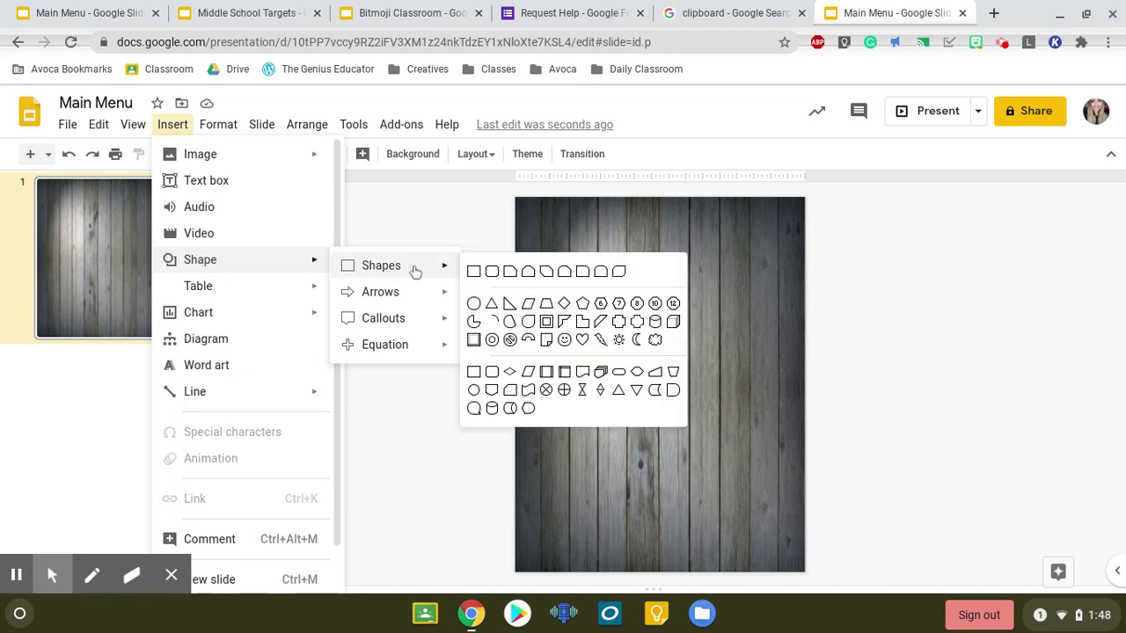
left_click(494, 272)
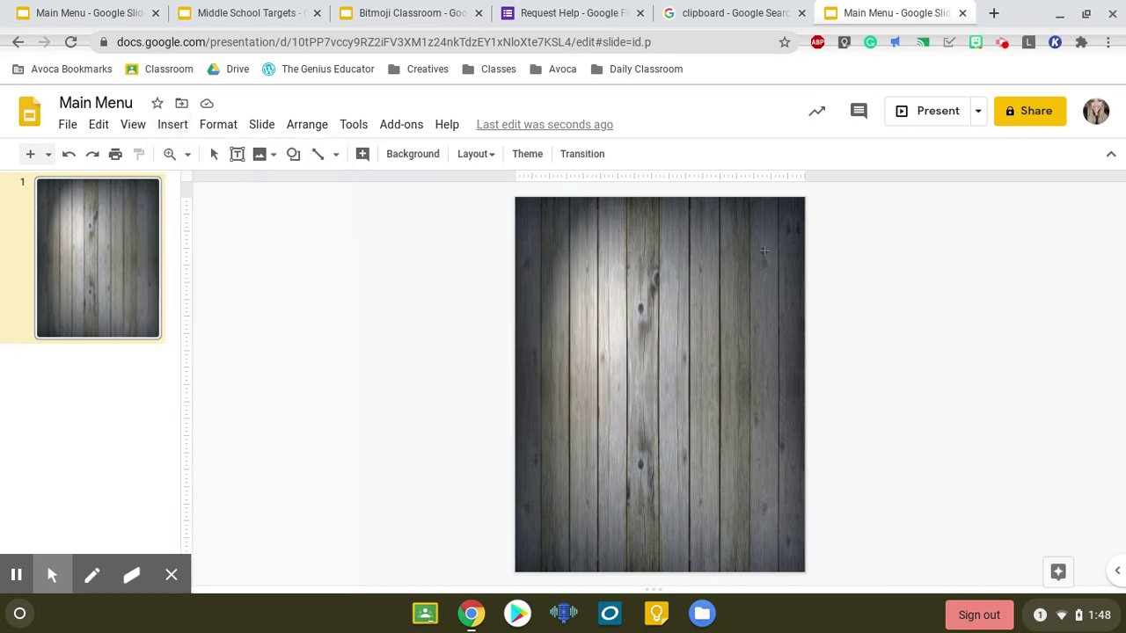
left_click(173, 125)
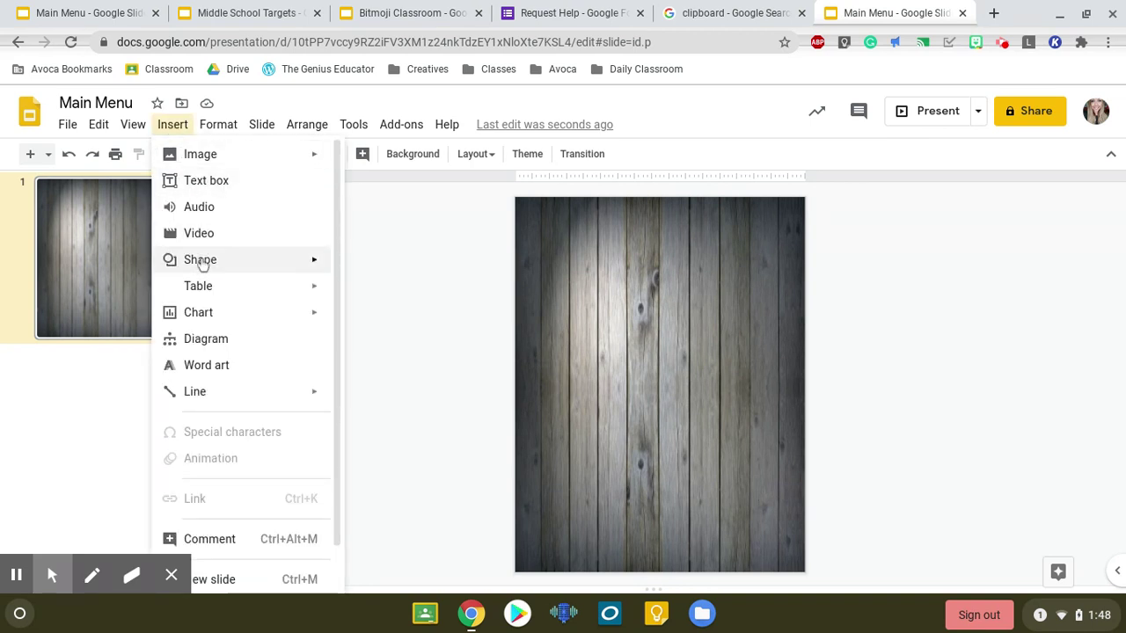
mouse_move(201, 264)
mouse_move(393, 278)
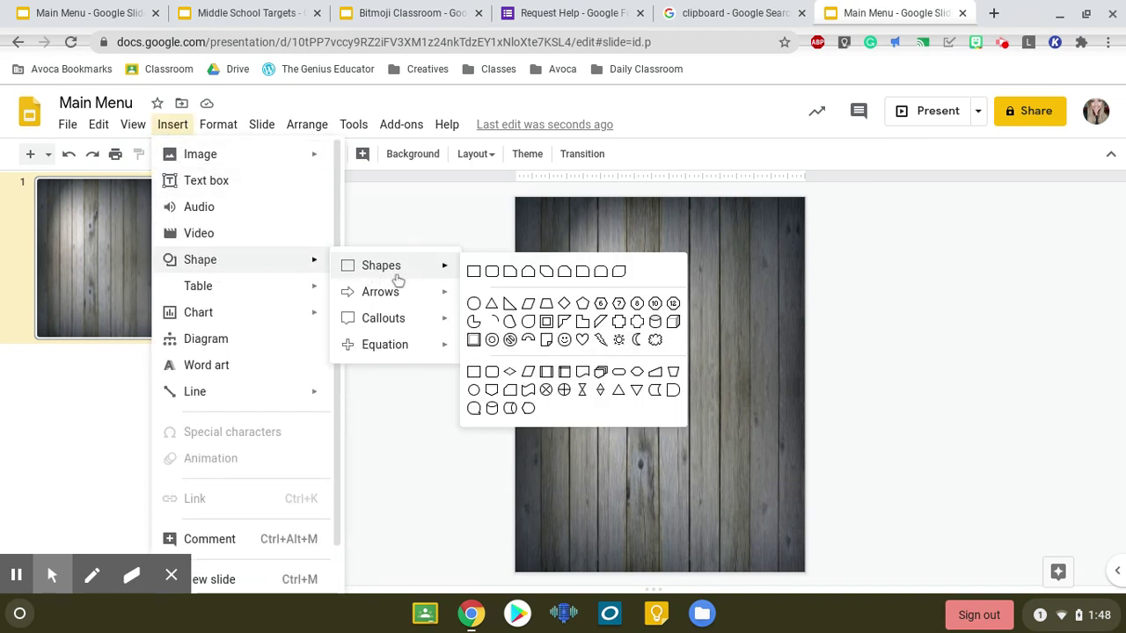
left_click(491, 274)
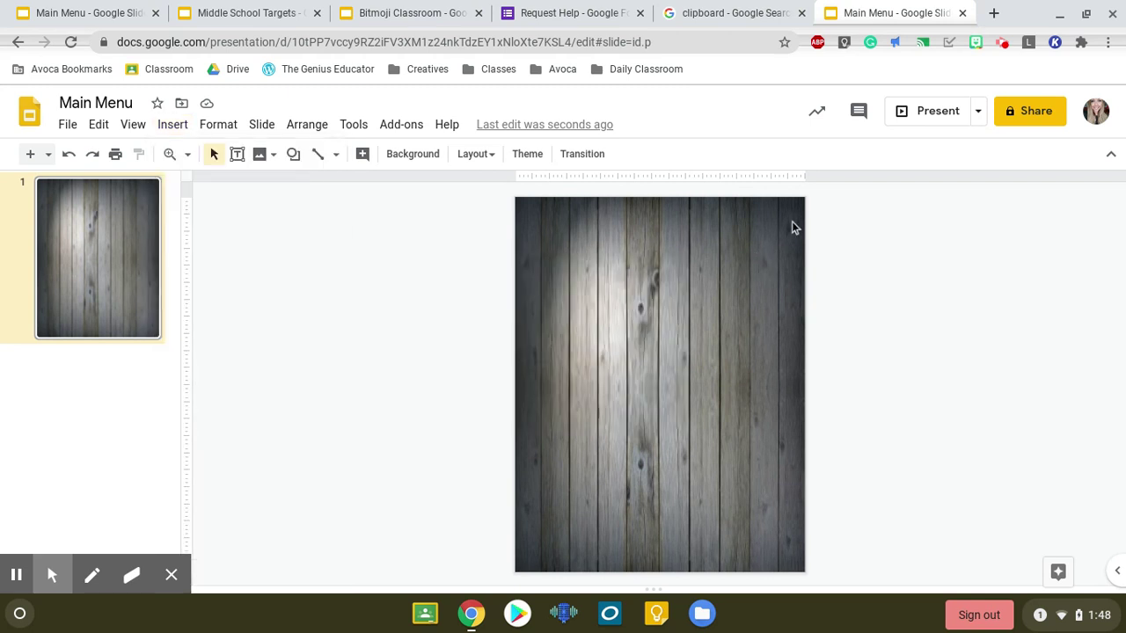
left_click(173, 124)
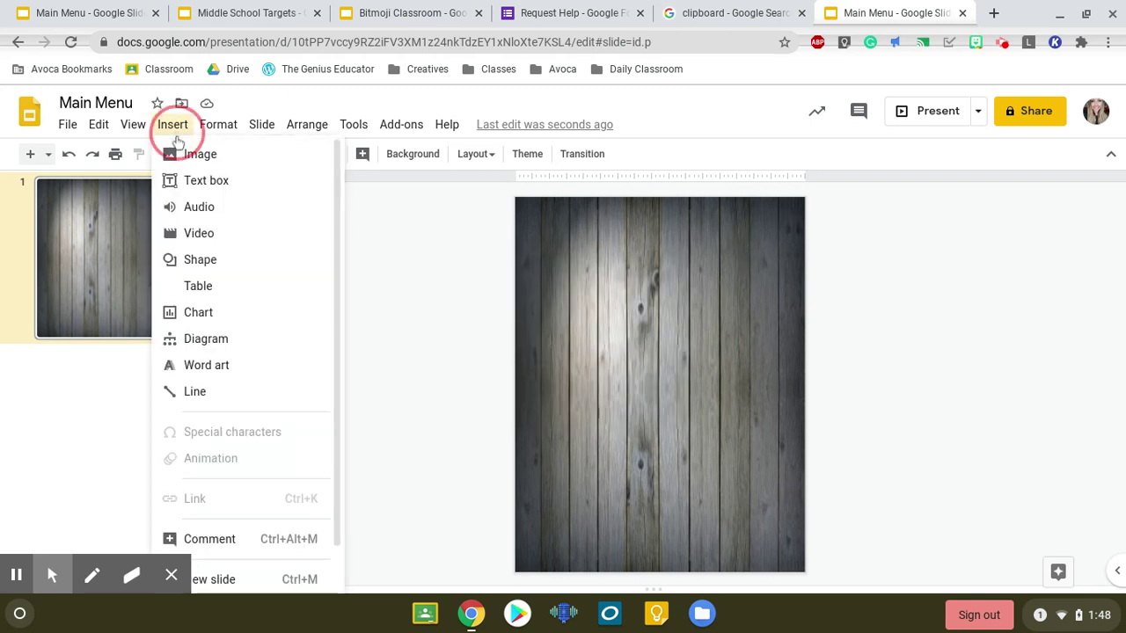
mouse_move(245, 268)
mouse_move(380, 268)
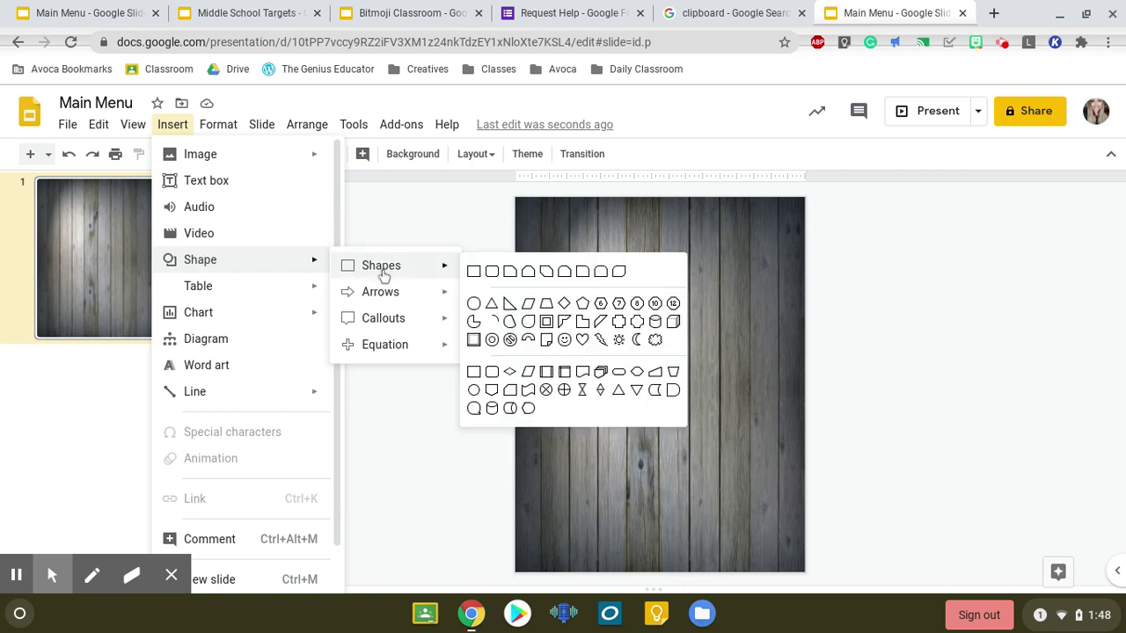
left_click(492, 272)
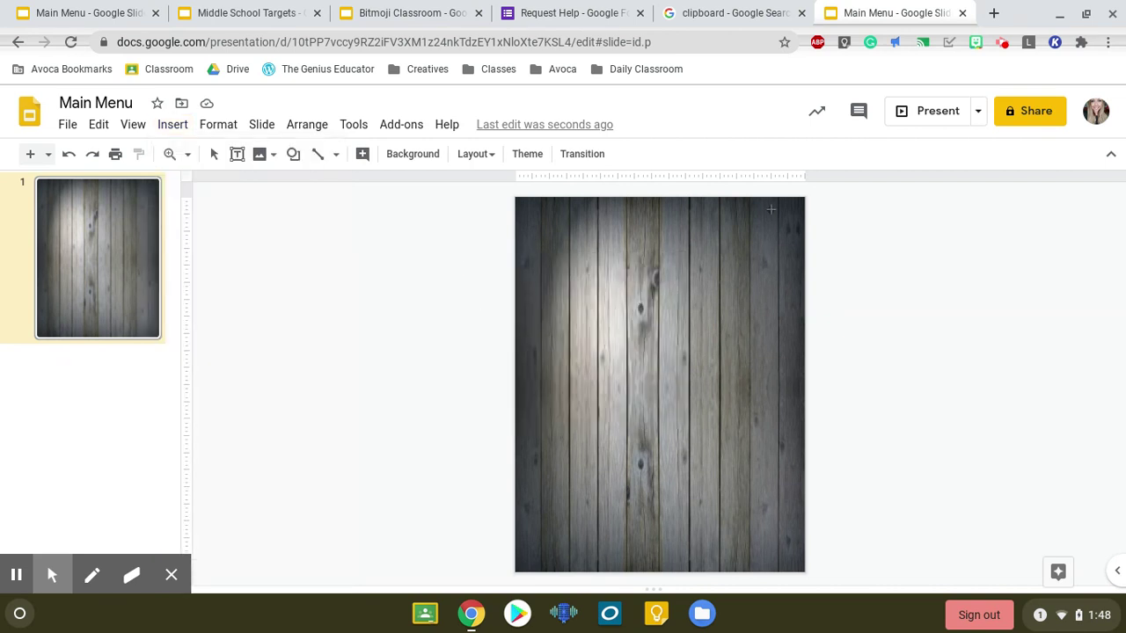
left_click_drag(785, 211, 688, 241)
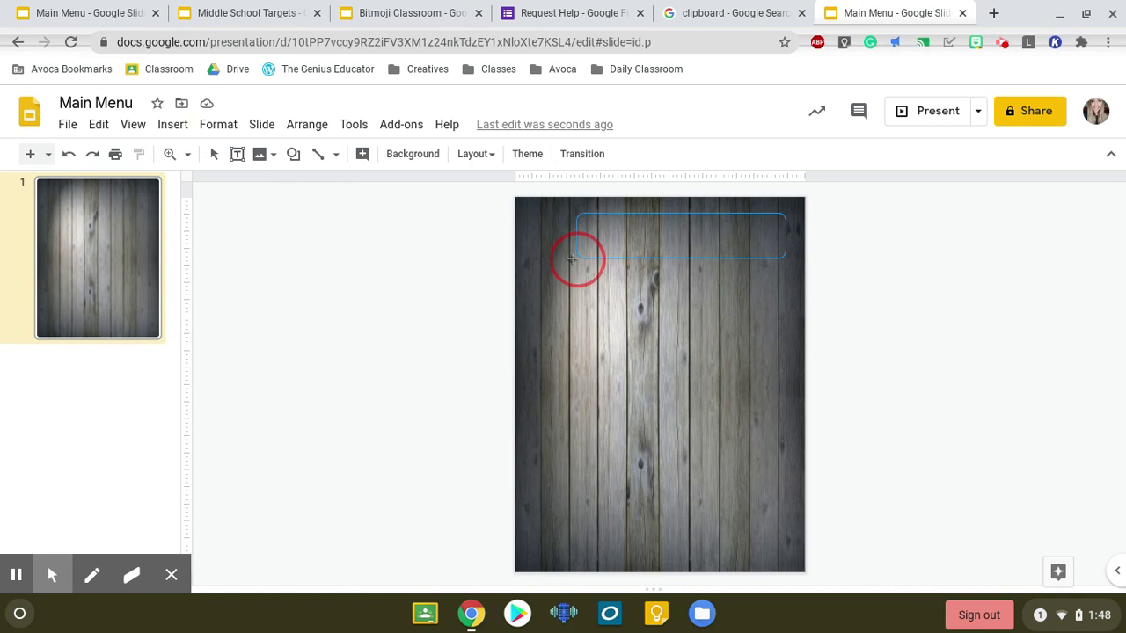
left_click_drag(571, 258, 530, 264)
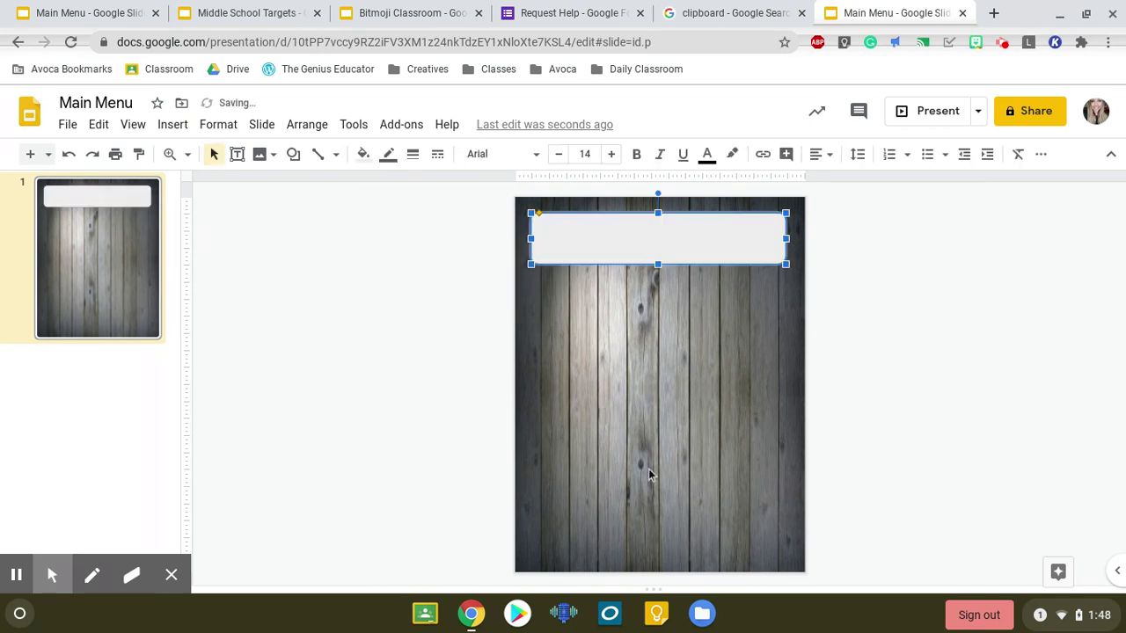
Fill the header rectangle white and change its border colour and weight.
left_click(367, 158)
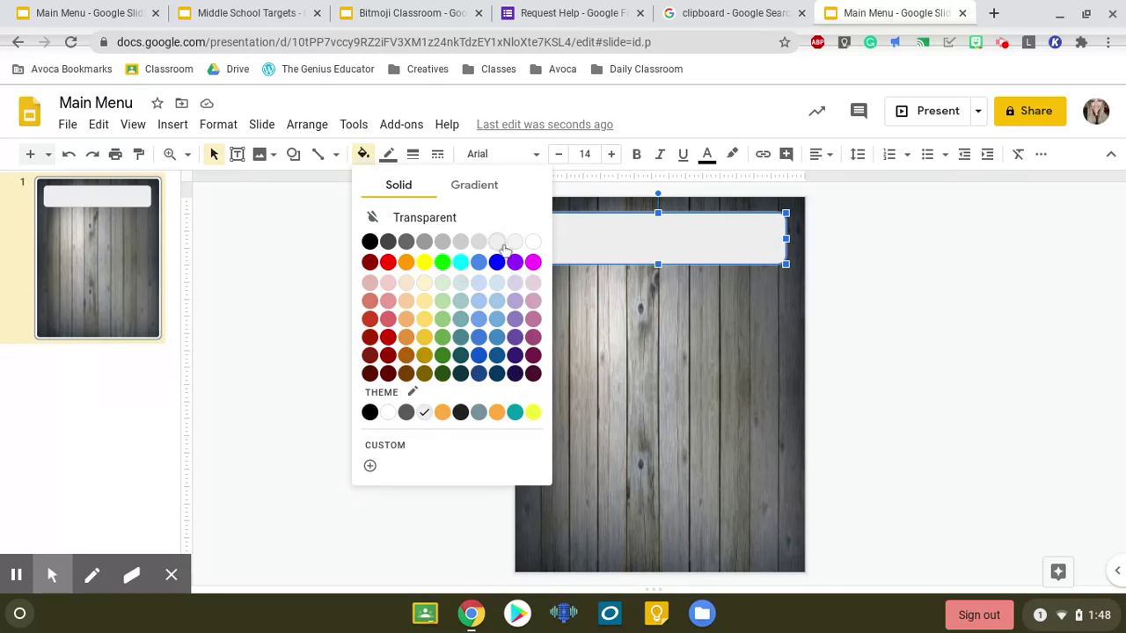
left_click(533, 241)
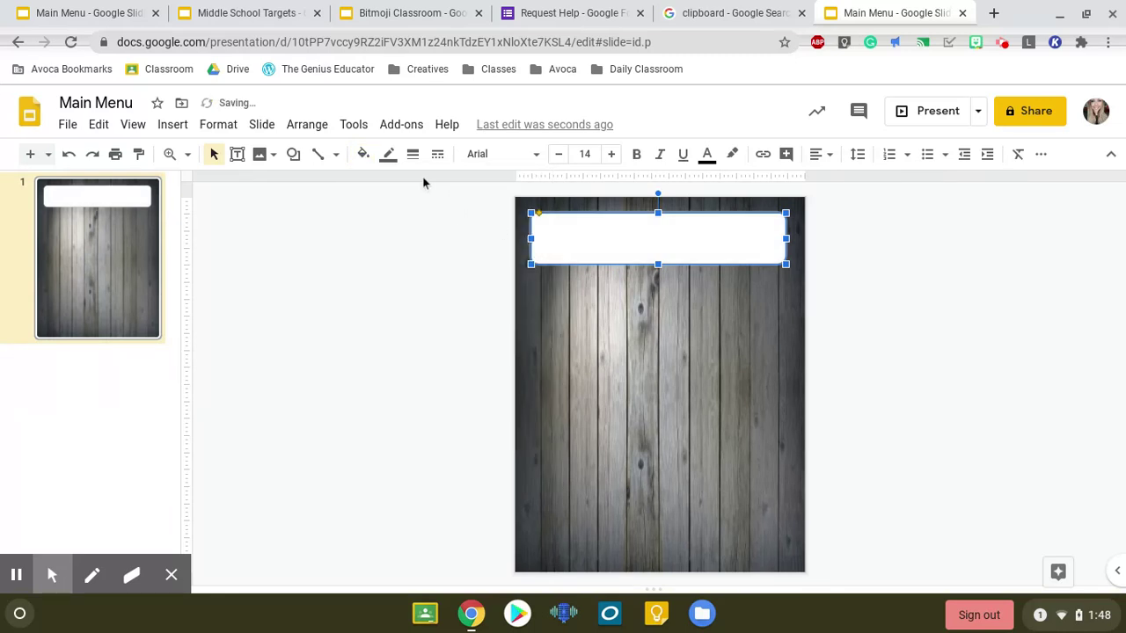
left_click(390, 155)
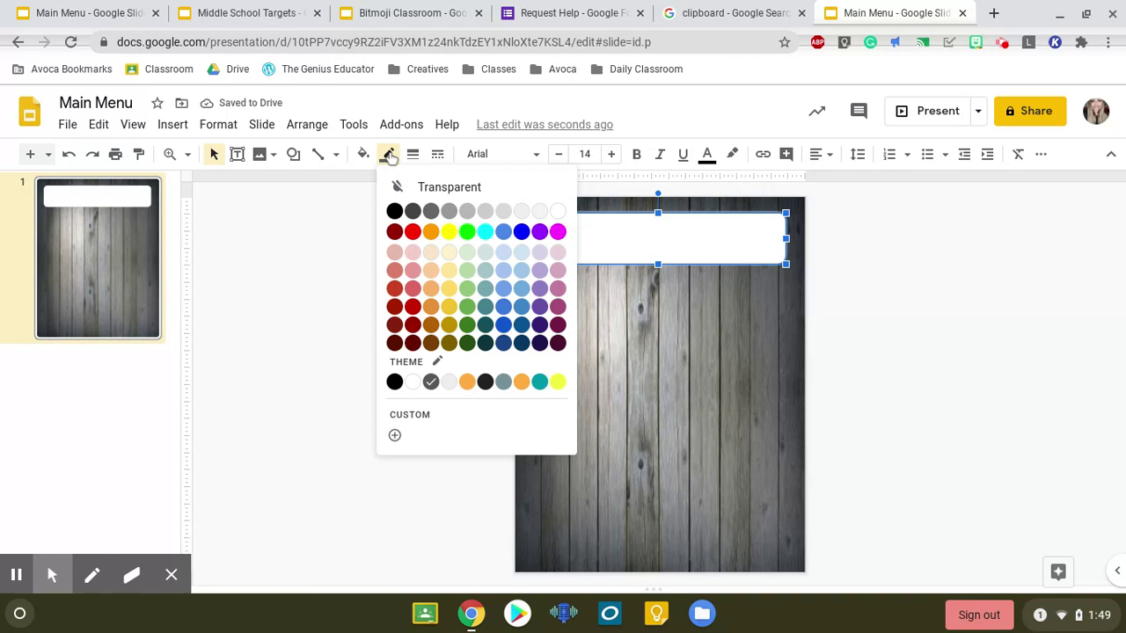
left_click(433, 220)
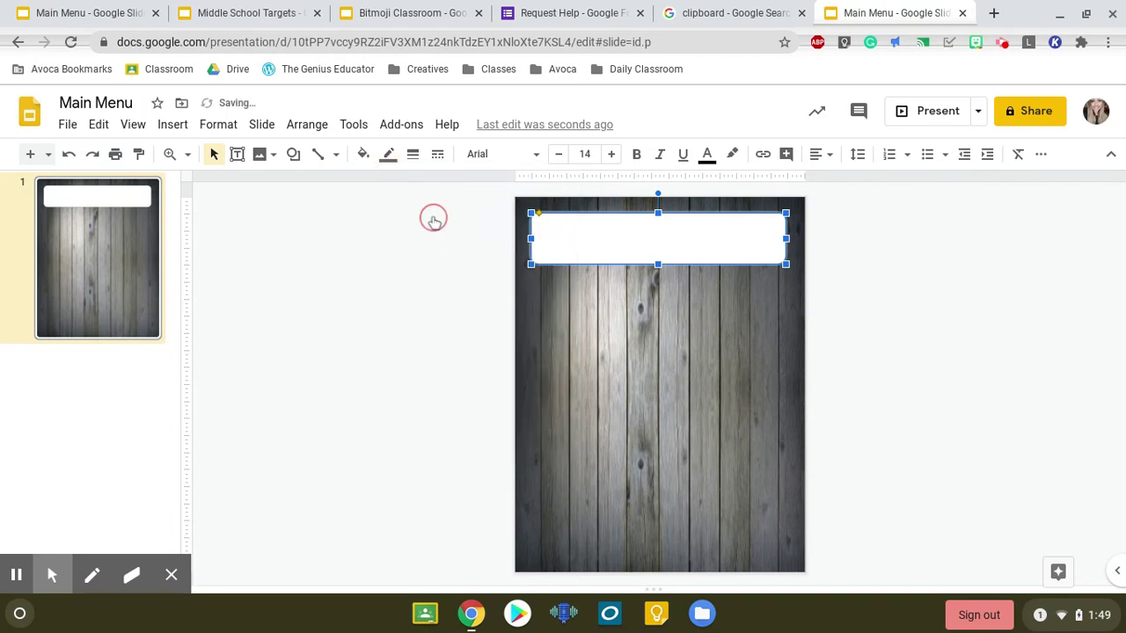
left_click(413, 157)
left_click(445, 237)
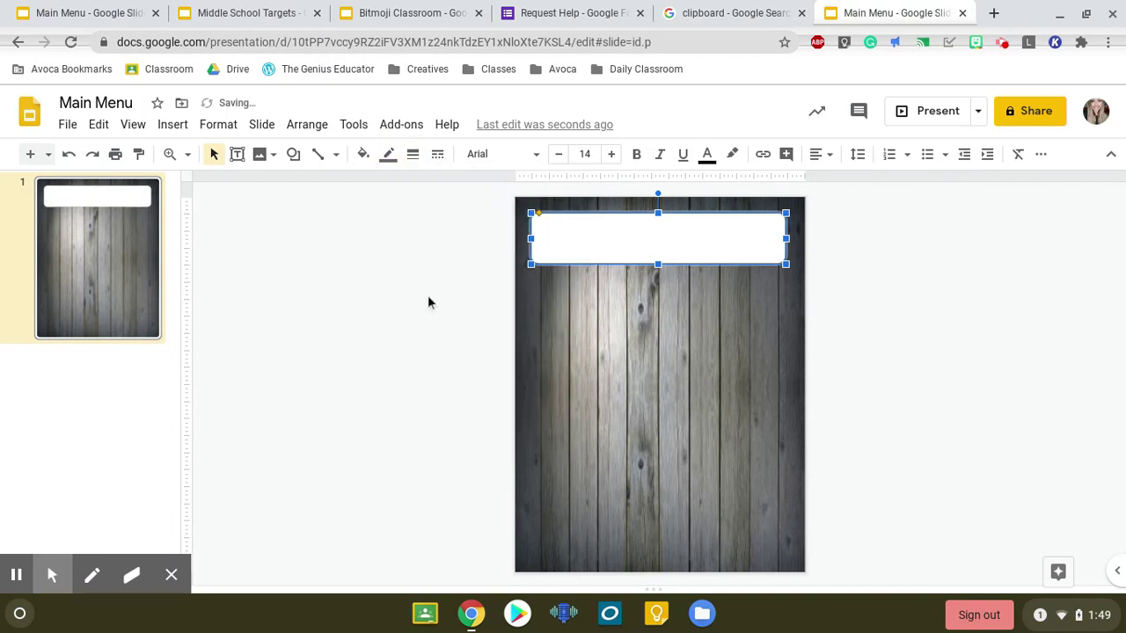
left_click(443, 314)
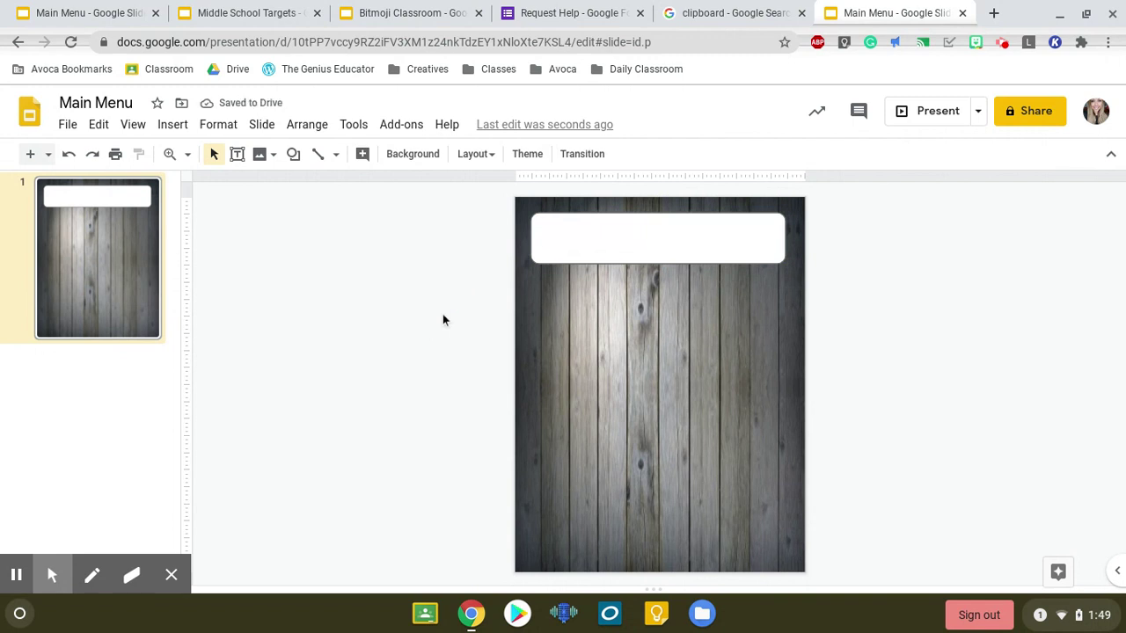
Add an ENGLISH text box inside the header and set it to size 30.
left_click(174, 130)
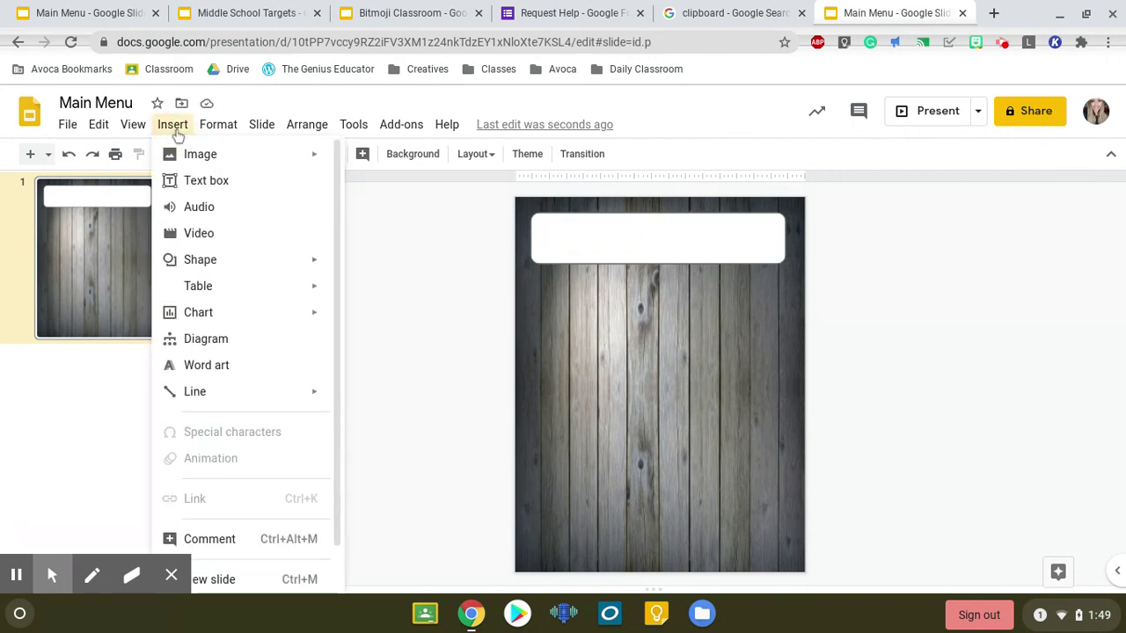
left_click(234, 187)
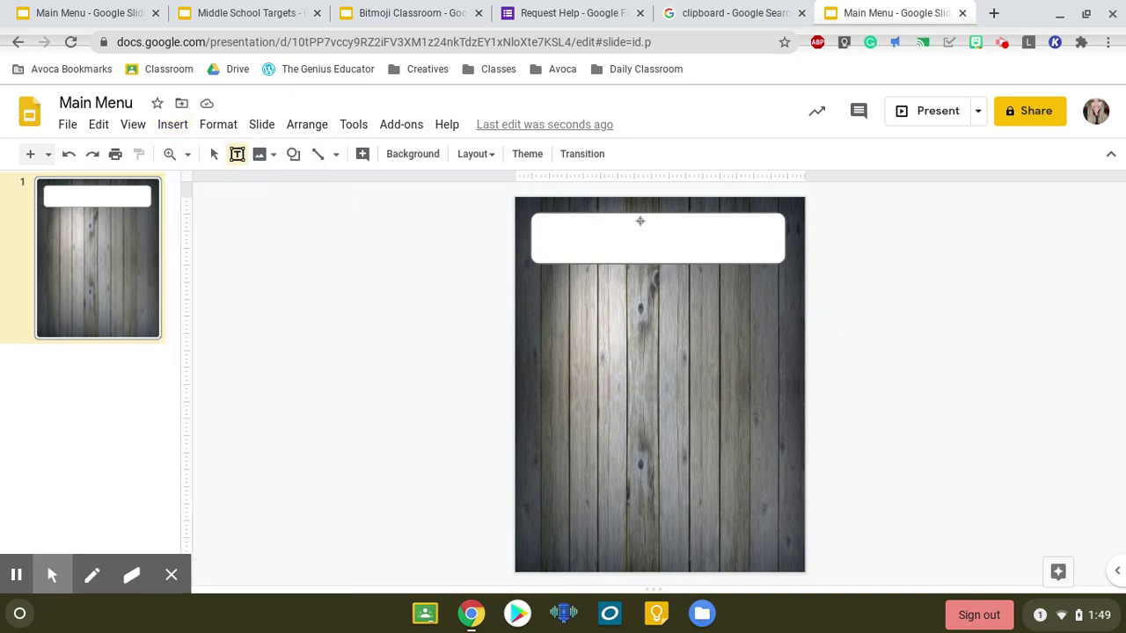
left_click_drag(639, 221, 536, 253)
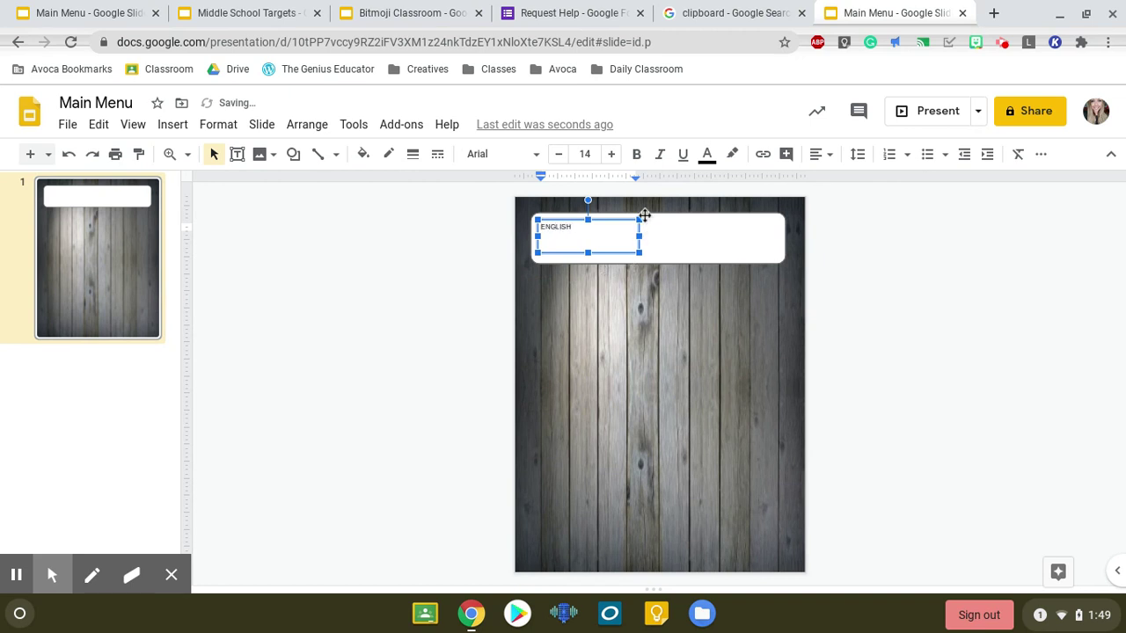
double_click(555, 227)
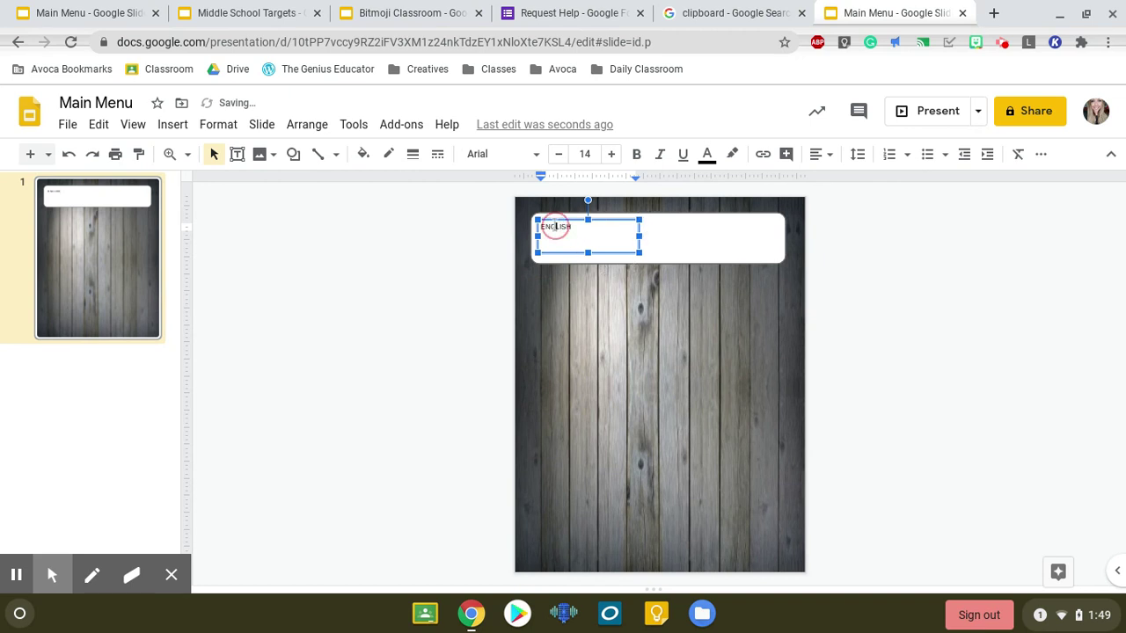
left_click(592, 154)
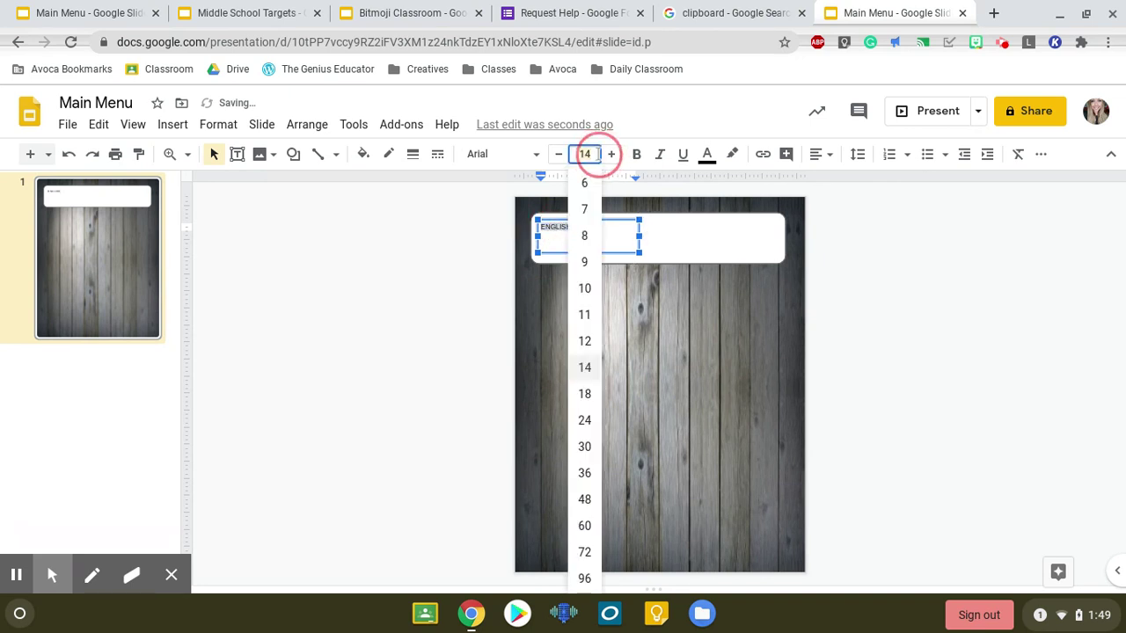
left_click(585, 449)
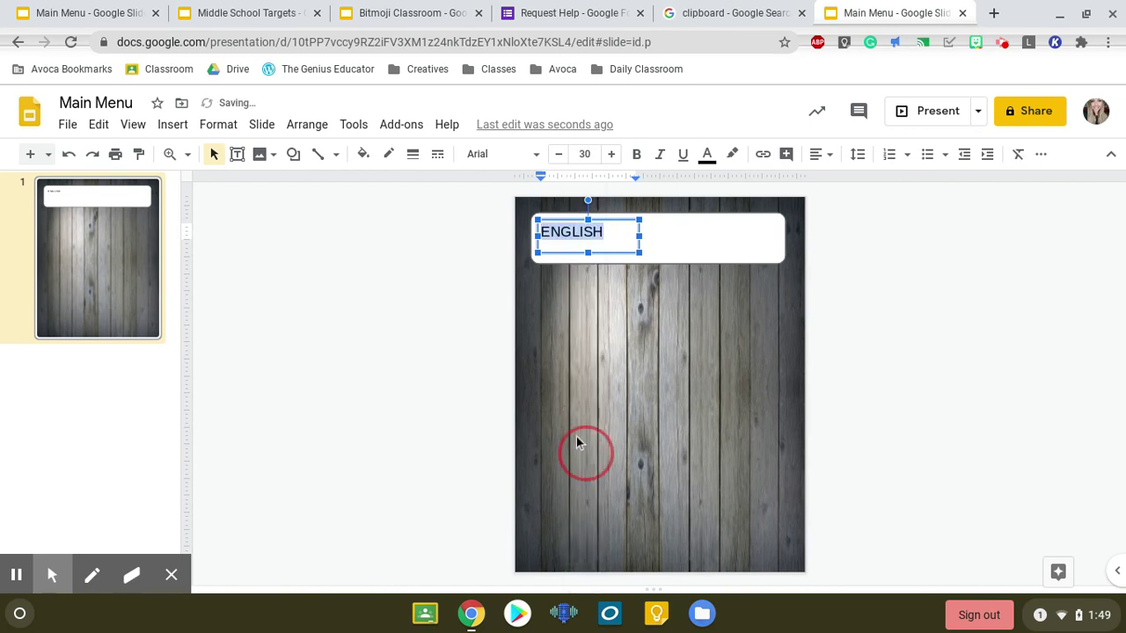
Change ENGLISH to the Amatic SC font and centre it in its box.
left_click(531, 164)
left_click(546, 255)
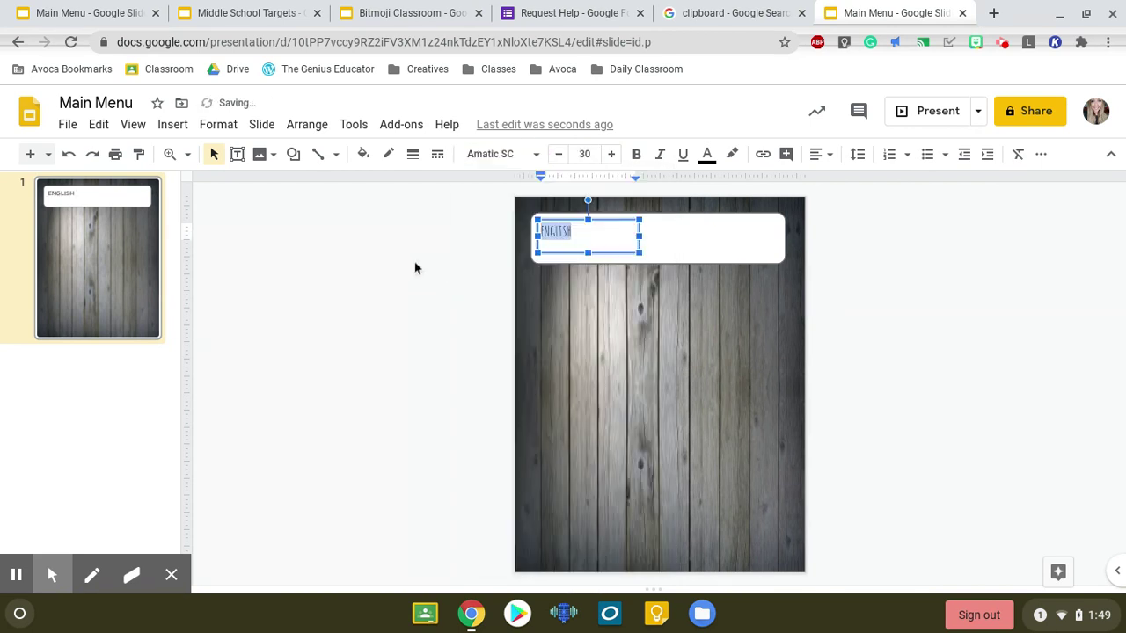
left_click(831, 156)
left_click(847, 181)
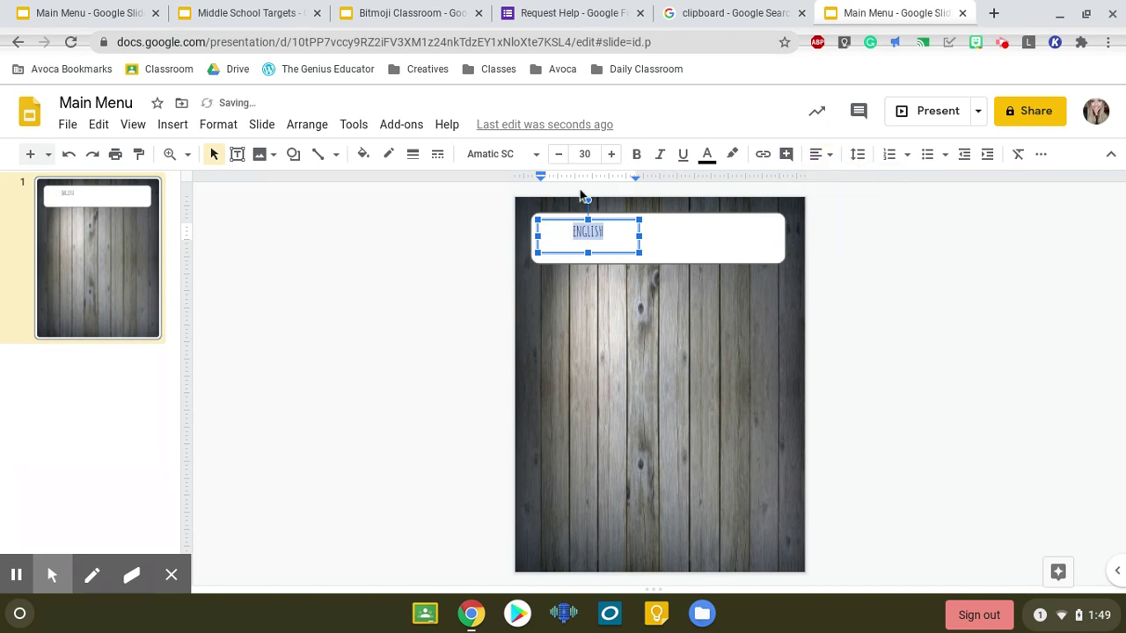
left_click(679, 327)
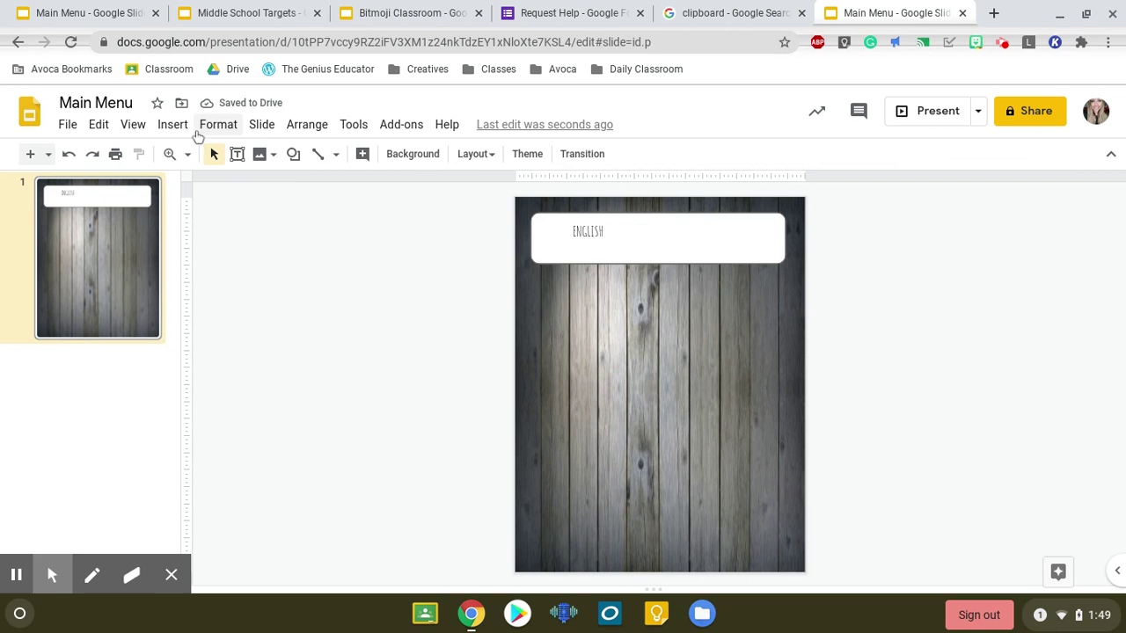
Add a 'with' text box beside ENGLISH at font size 30.
left_click(174, 126)
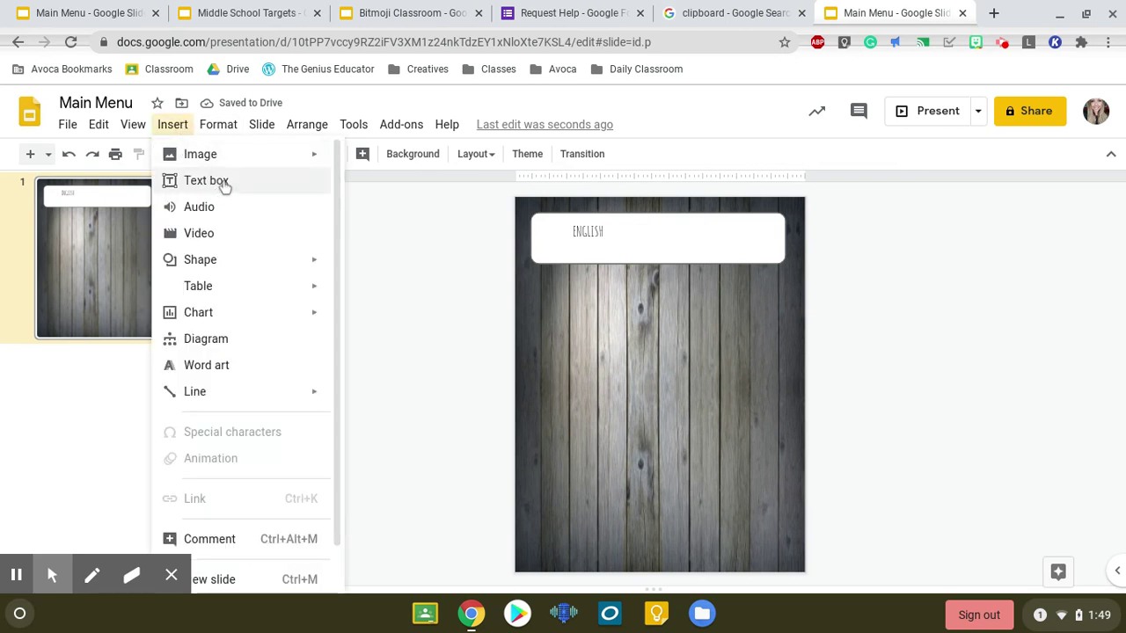
left_click(224, 182)
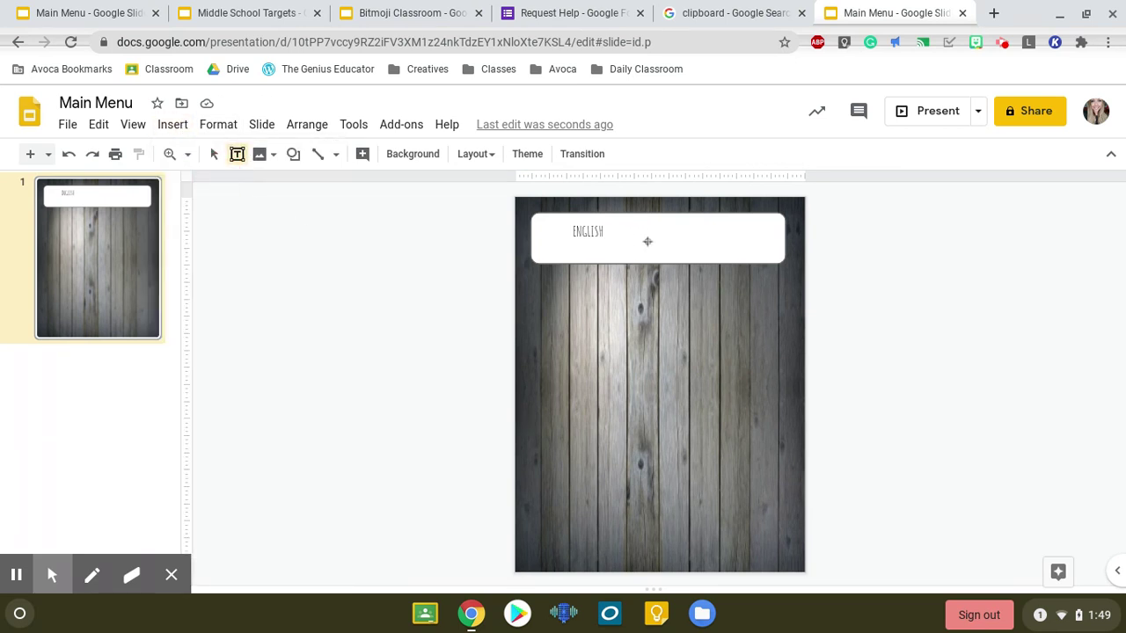
left_click_drag(662, 232, 619, 252)
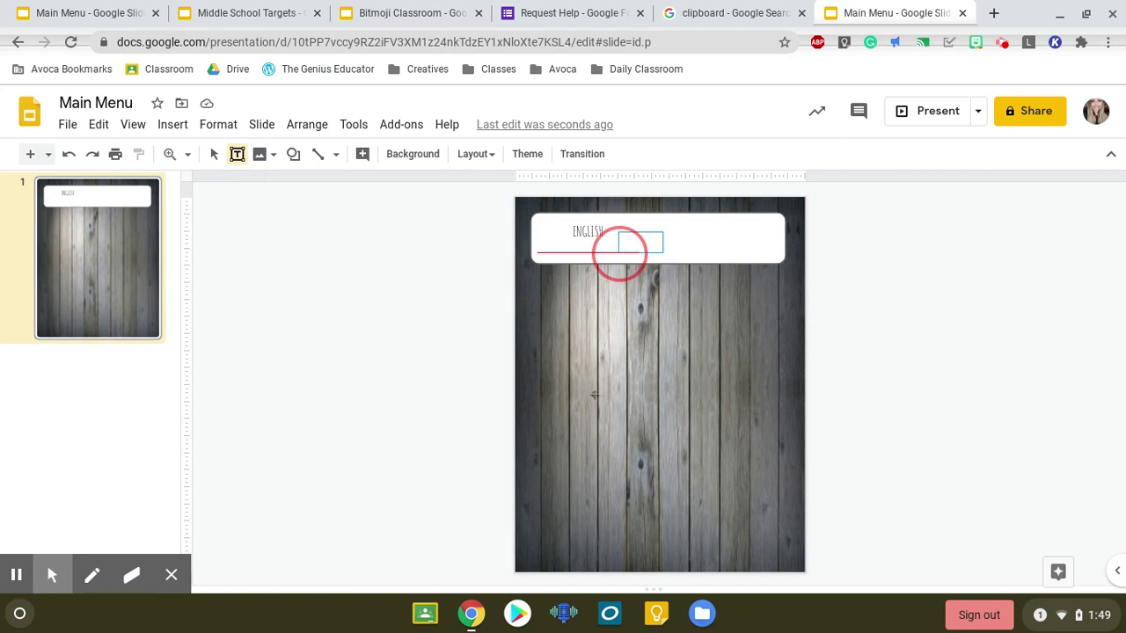
type("with")
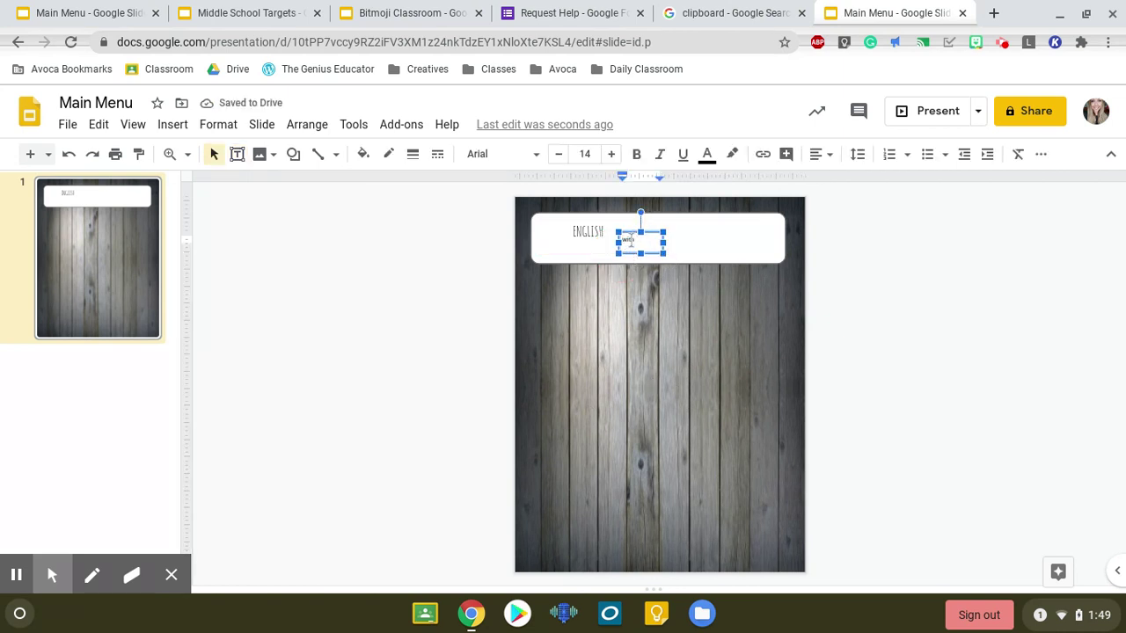
double_click(628, 239)
left_click(586, 155)
left_click(585, 448)
Rotate the 'with' text box slightly clockwise.
left_click(636, 216)
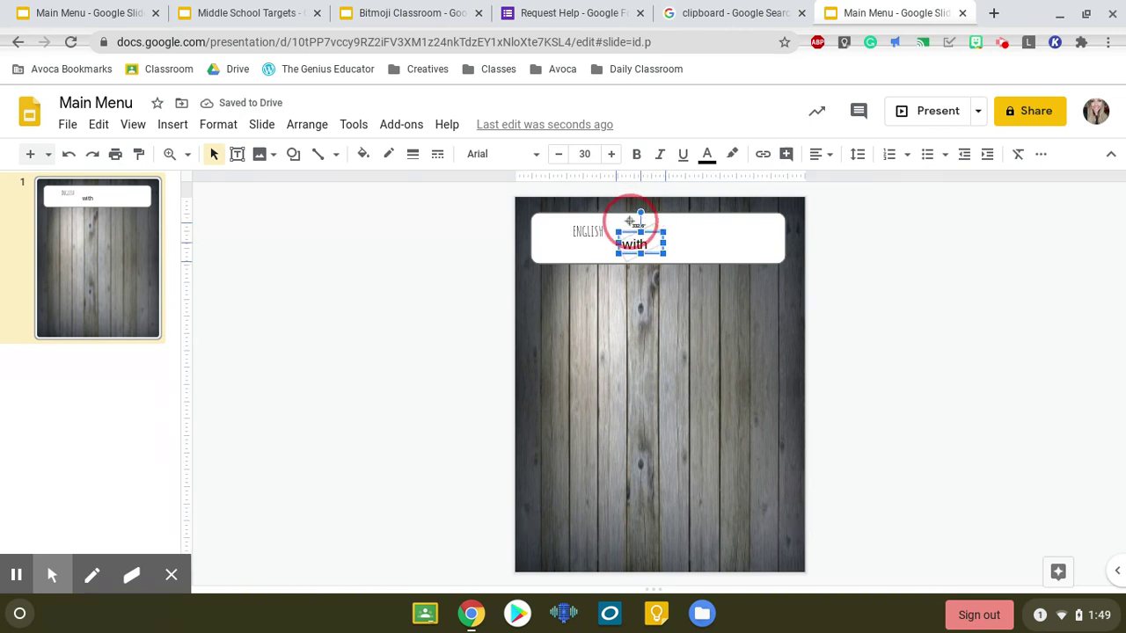
mouse_move(639, 215)
left_mouse_down()
mouse_move(627, 218)
mouse_move(635, 226)
left_mouse_up()
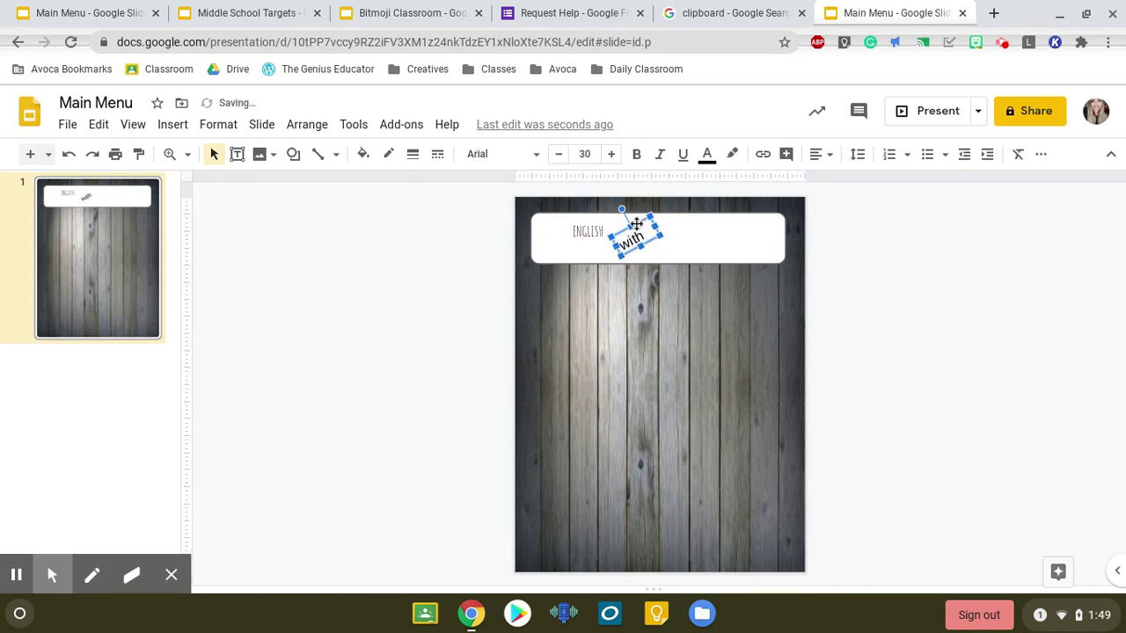
left_click(942, 282)
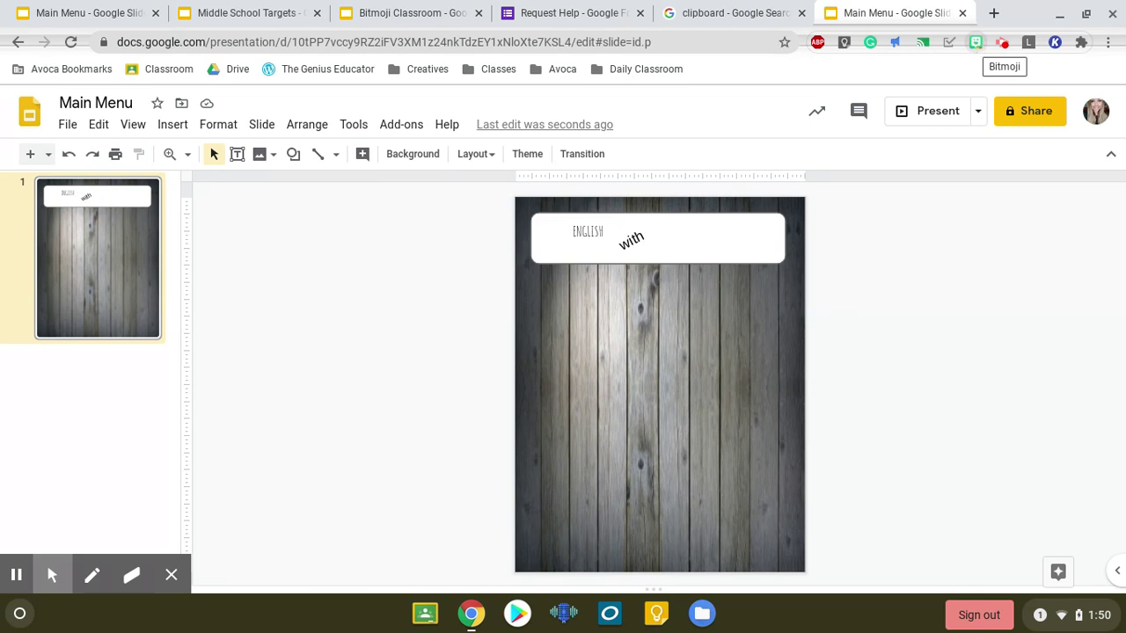
Copy the coffee-mug Bitmoji sticker image from the Bitmoji extension.
left_click(974, 46)
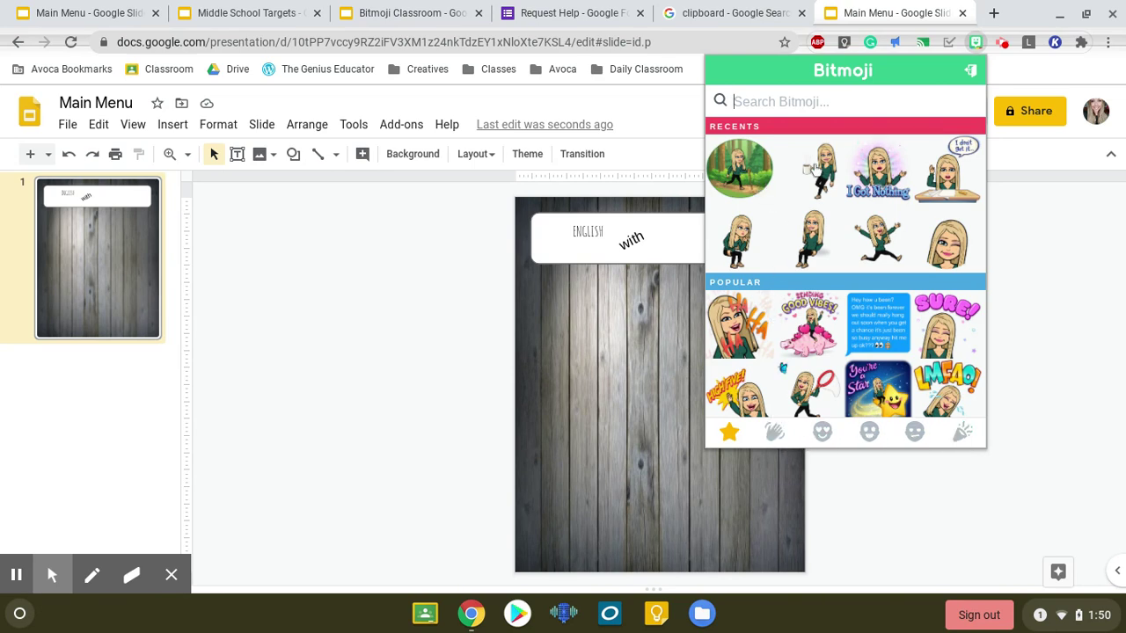
right_click(811, 165)
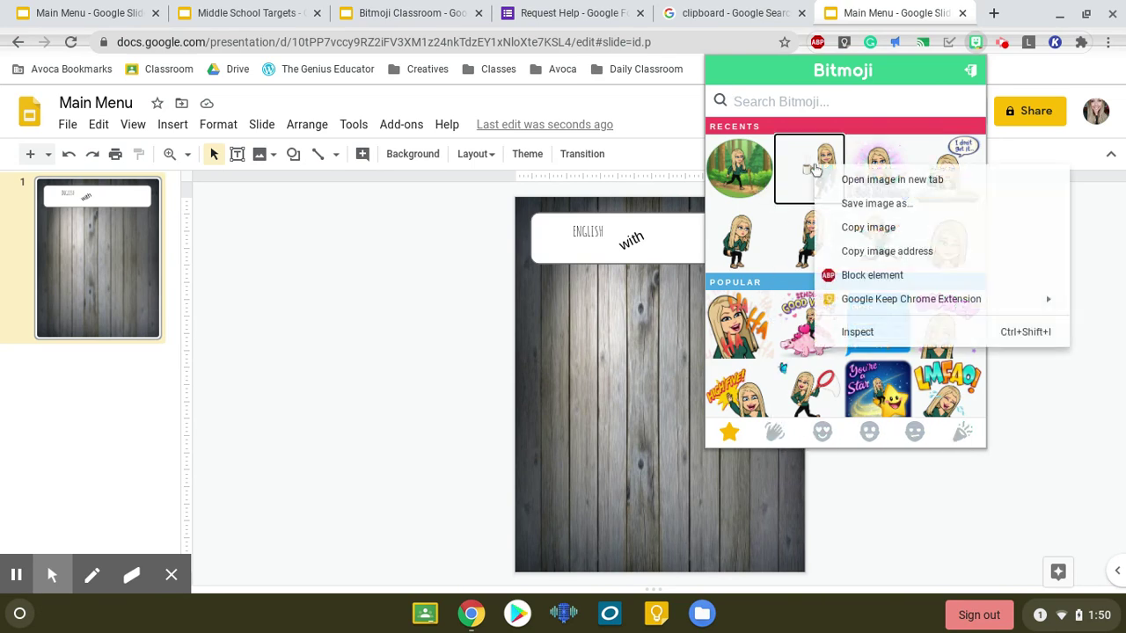
left_click(873, 231)
left_click(847, 425)
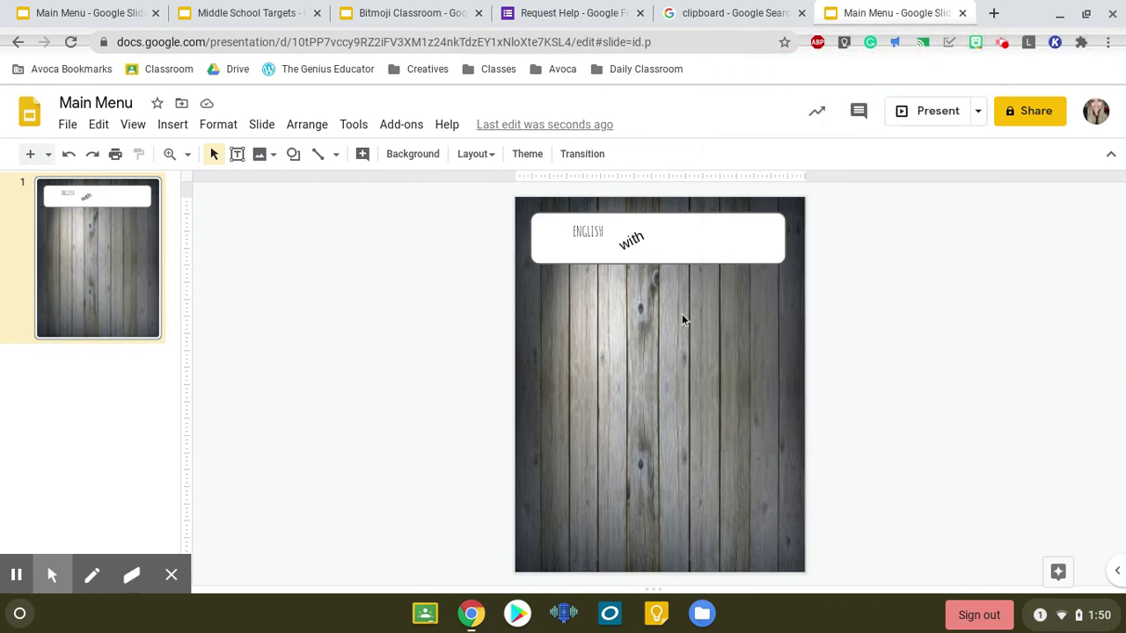
Paste the Bitmoji, shrink it into the header's right end, and view the finished example.
key("ctrl+v")
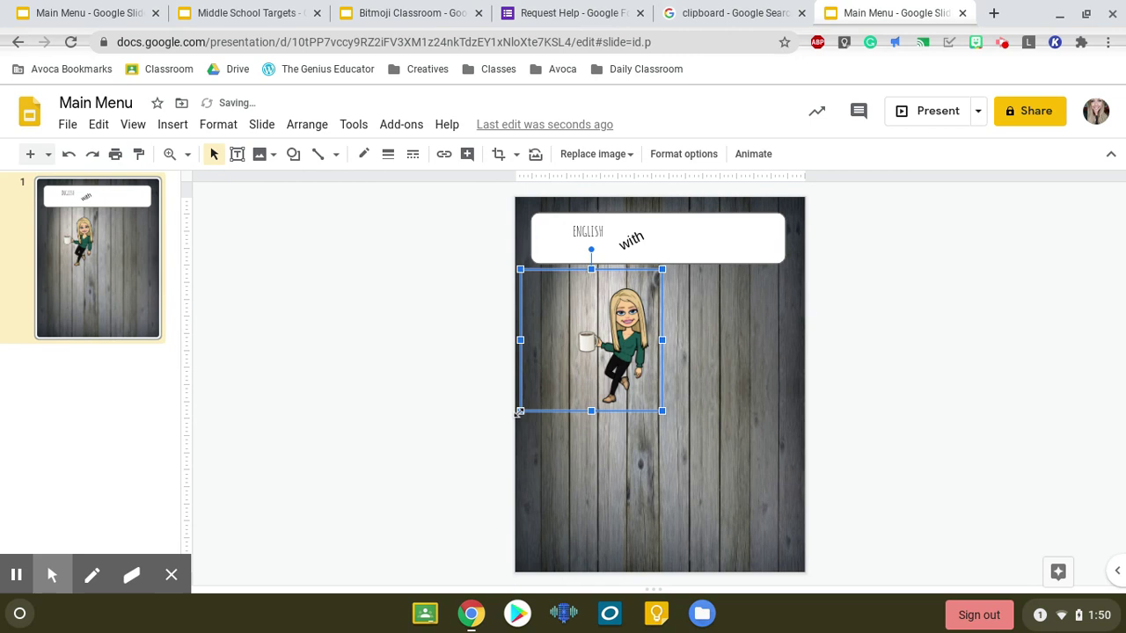
left_click(585, 356)
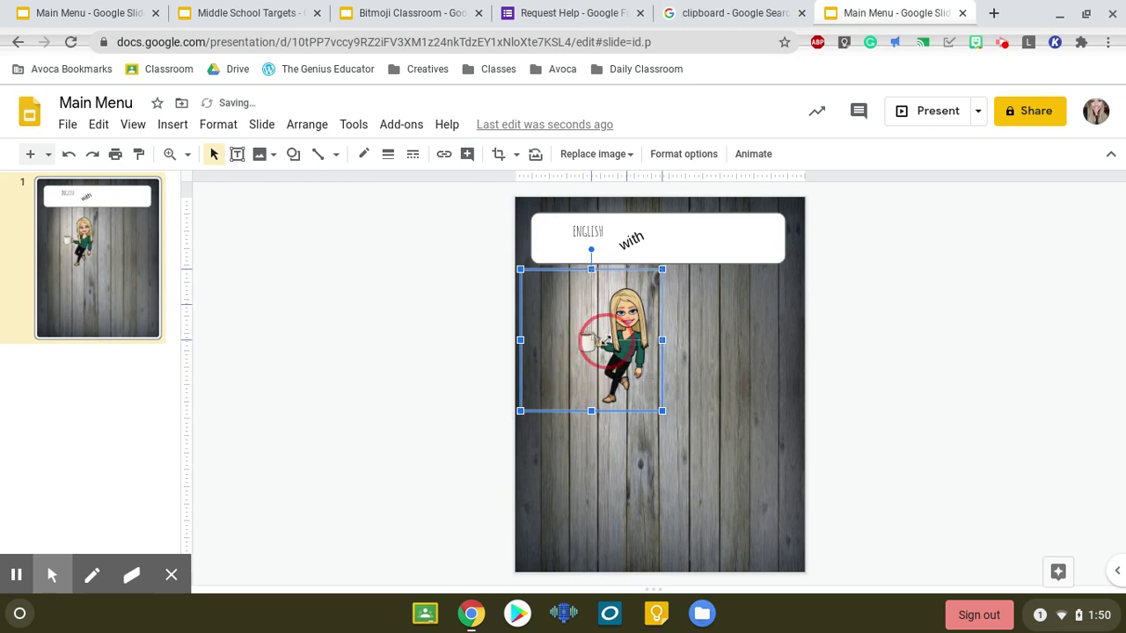
left_click_drag(603, 340, 749, 242)
left_click(931, 318)
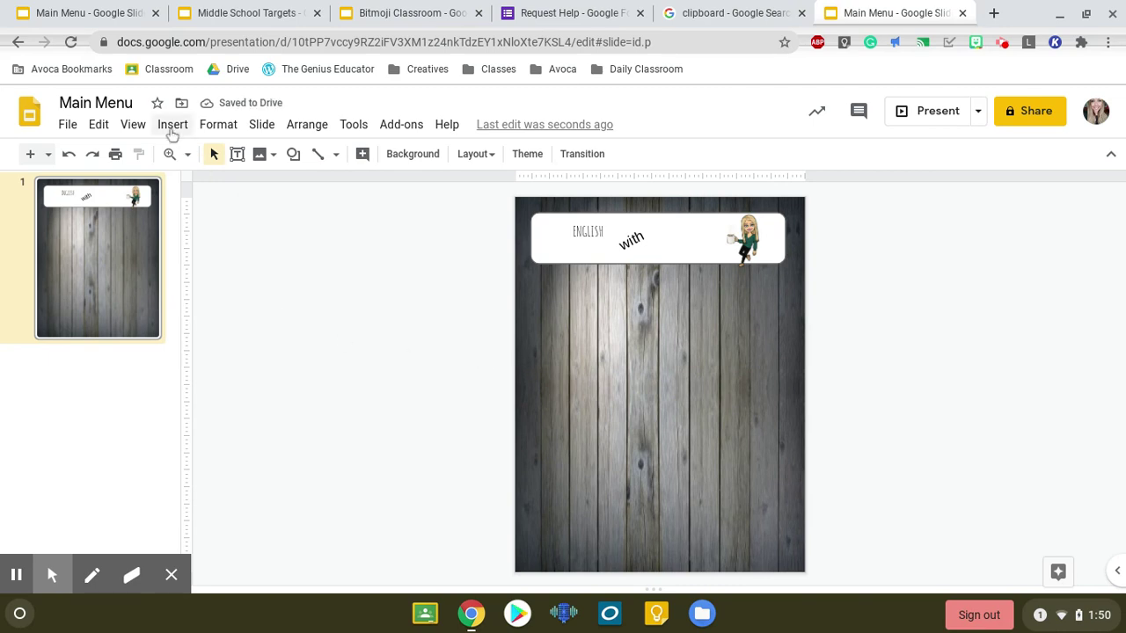
left_click(98, 14)
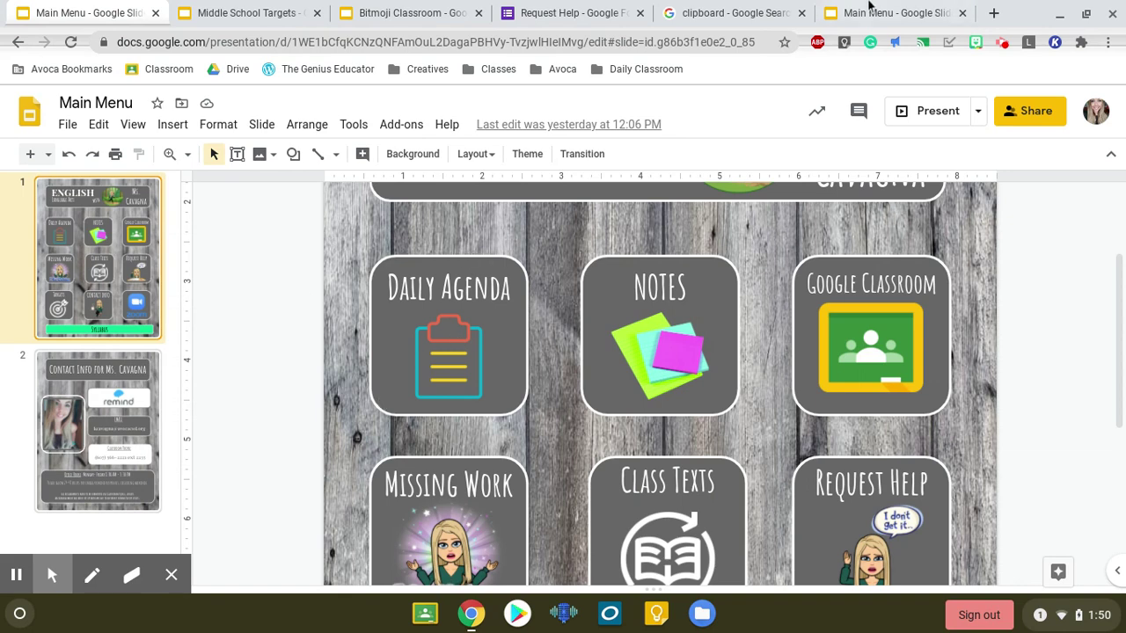
In the Main Menu draft, draw a rounded rectangle below the header on the left.
left_click(868, 9)
left_click(173, 124)
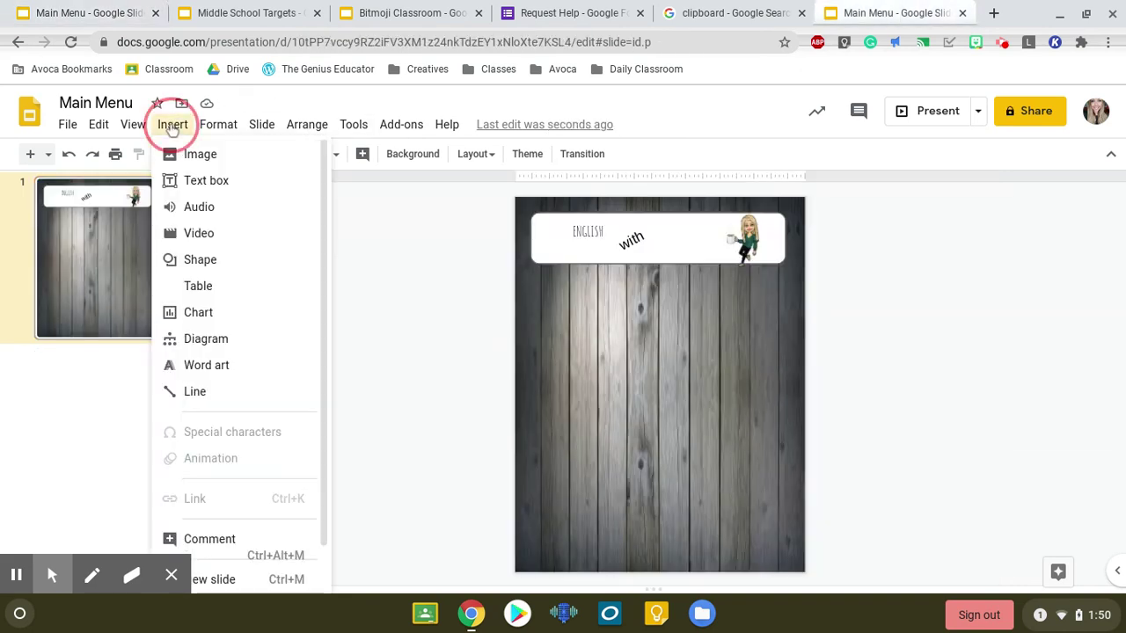
mouse_move(226, 260)
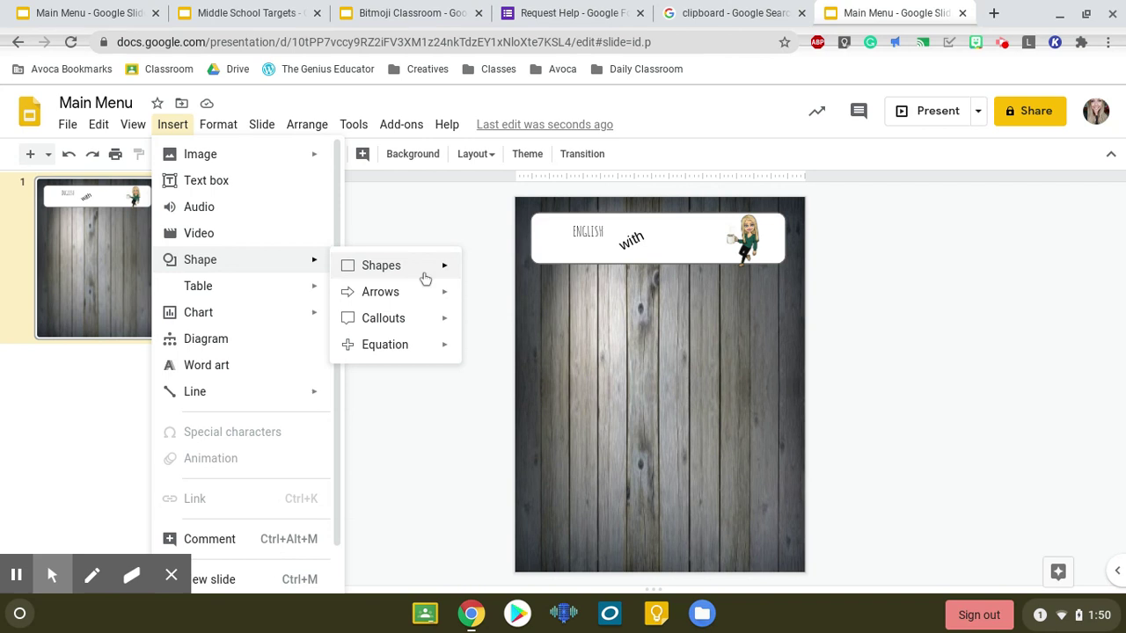
mouse_move(424, 277)
left_click(491, 270)
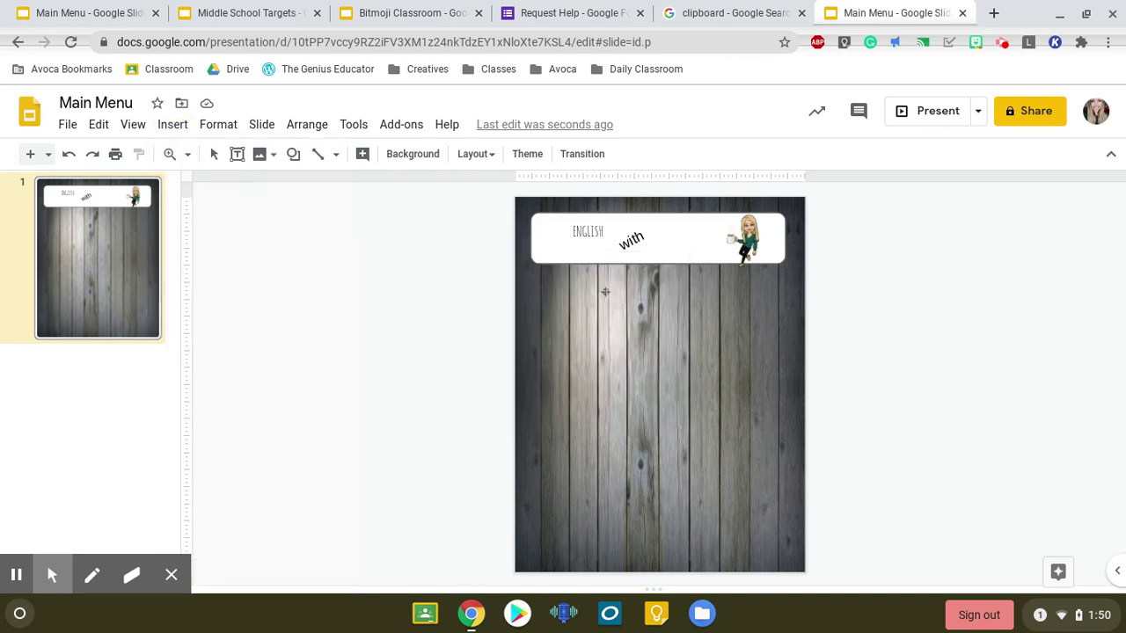
left_click_drag(605, 292, 531, 356)
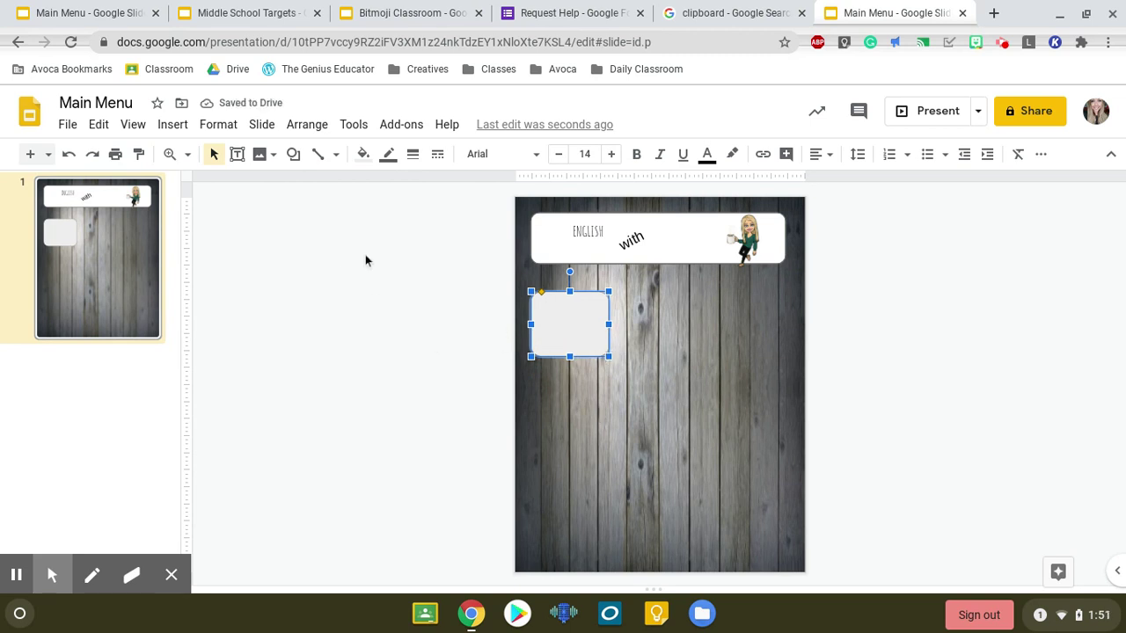
left_click(365, 255)
Add a centred 'Daily Agenda' text box across the box's top, then view the finished example.
left_click(173, 126)
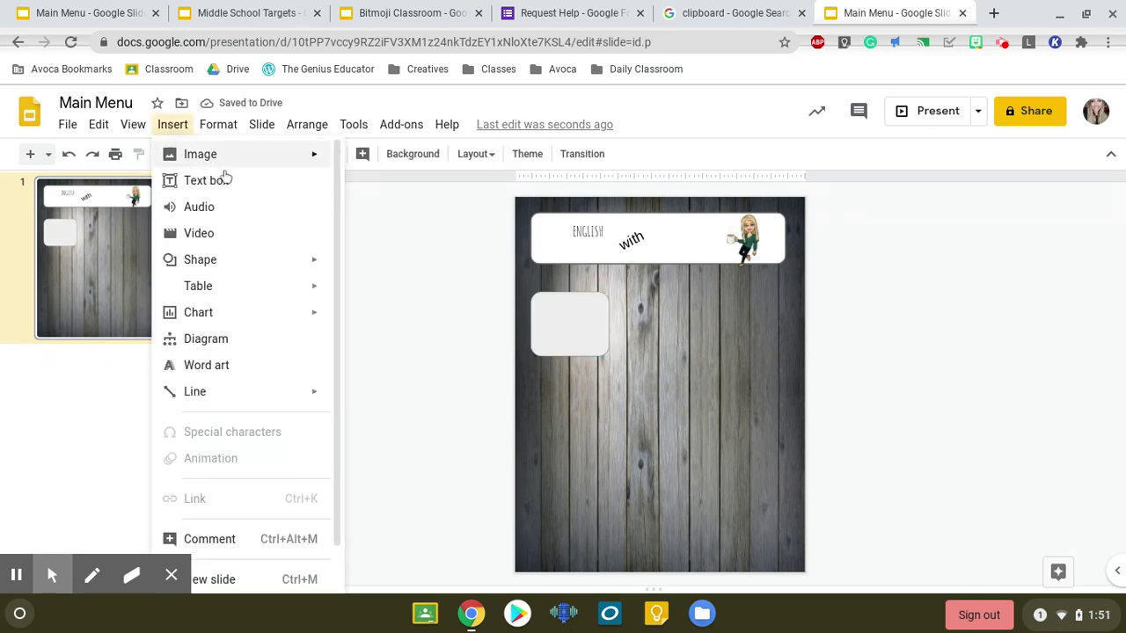
left_click(223, 179)
left_click_drag(597, 298, 538, 311)
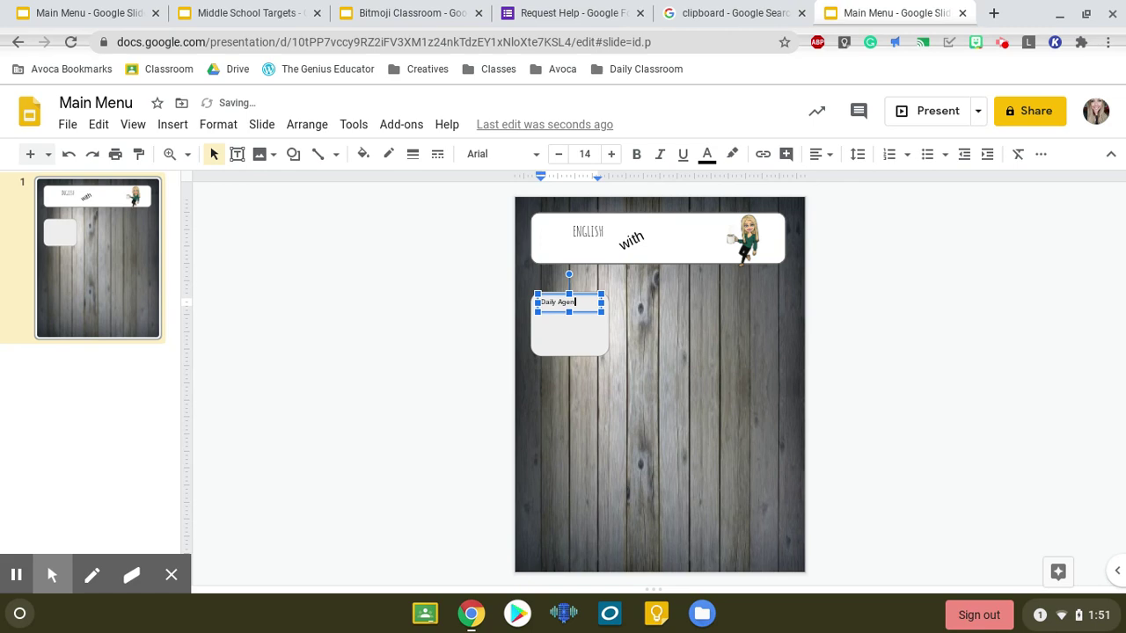
left_click(830, 155)
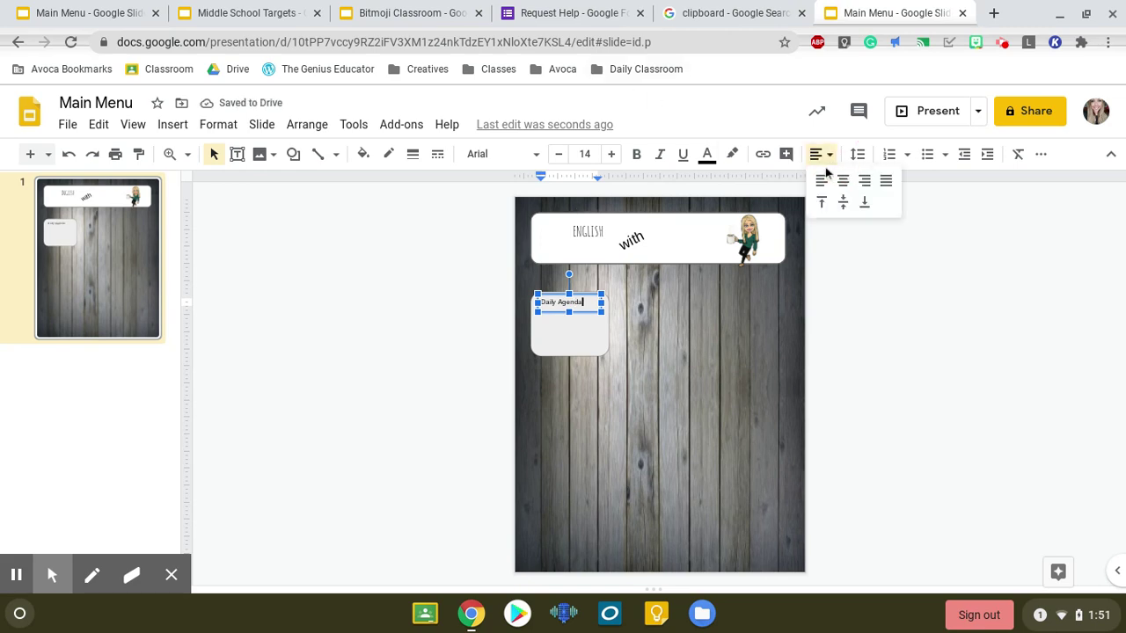
left_click(846, 181)
left_click(864, 375)
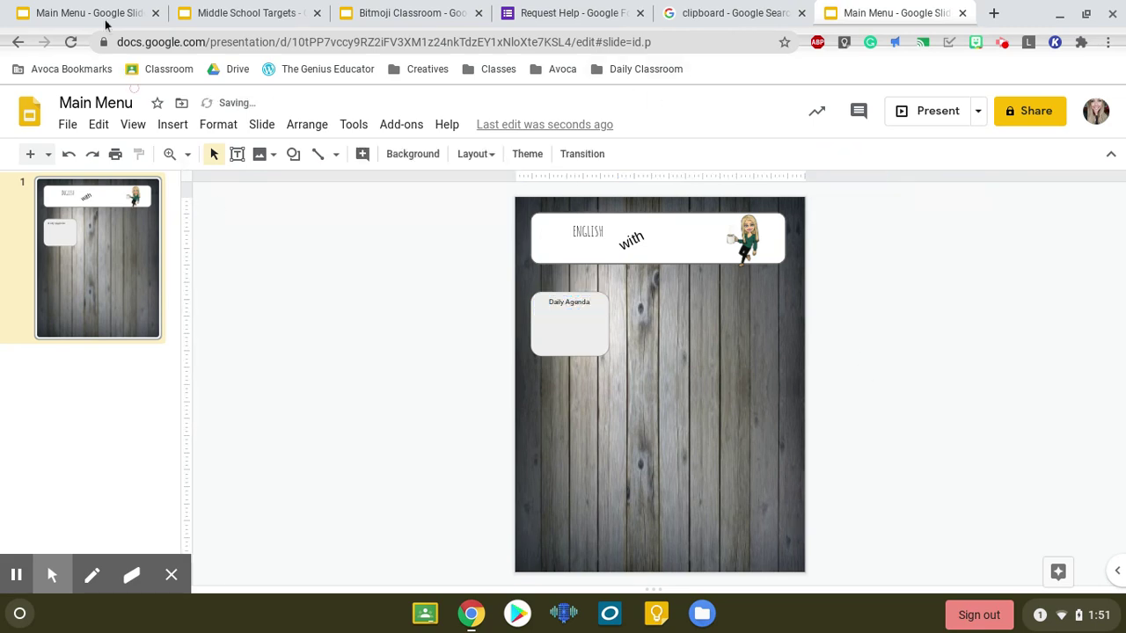
left_click(105, 20)
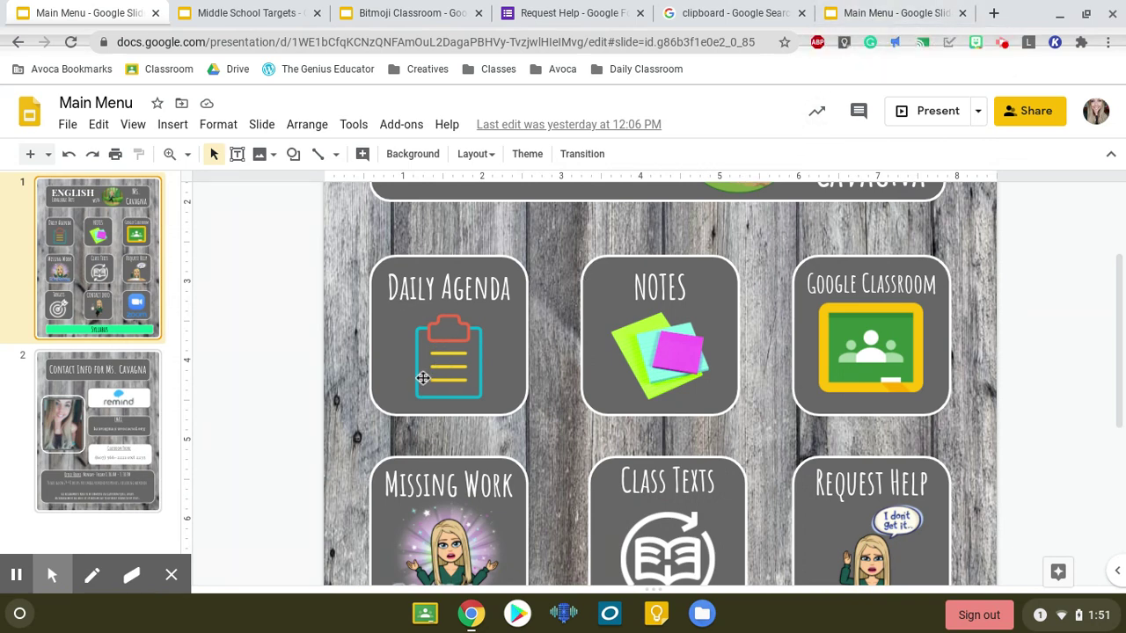
Leave the example for the Main Menu draft, then show the 'clipboard' Google Images results.
left_click(747, 14)
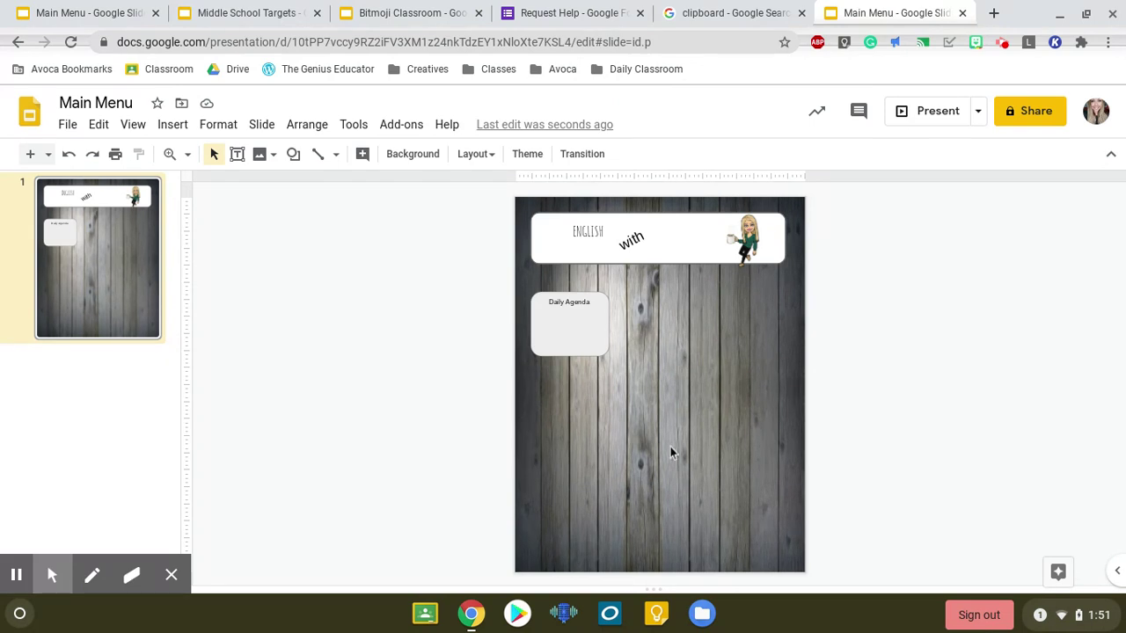
left_click(718, 14)
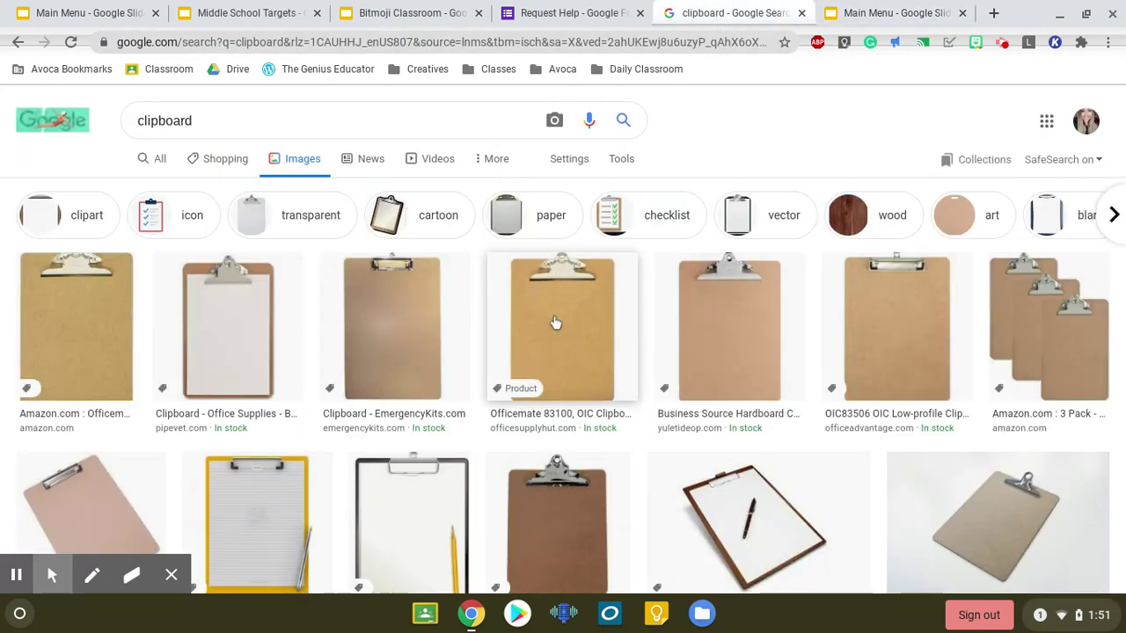
Filter the clipboard image results to transparent-background images and browse them.
left_click(623, 161)
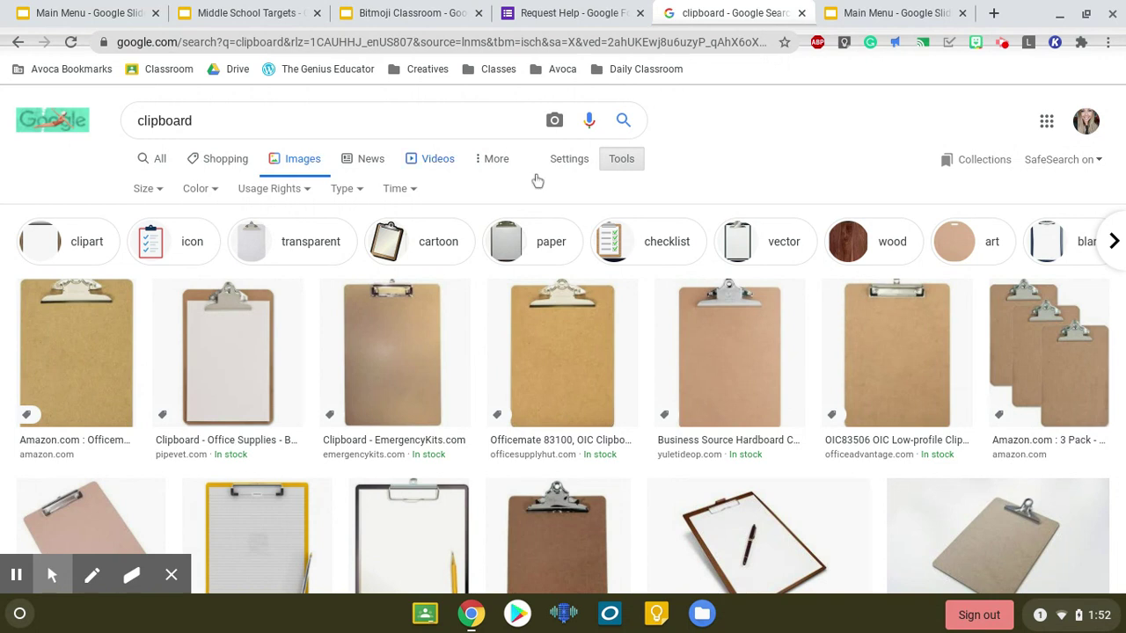
left_click(212, 191)
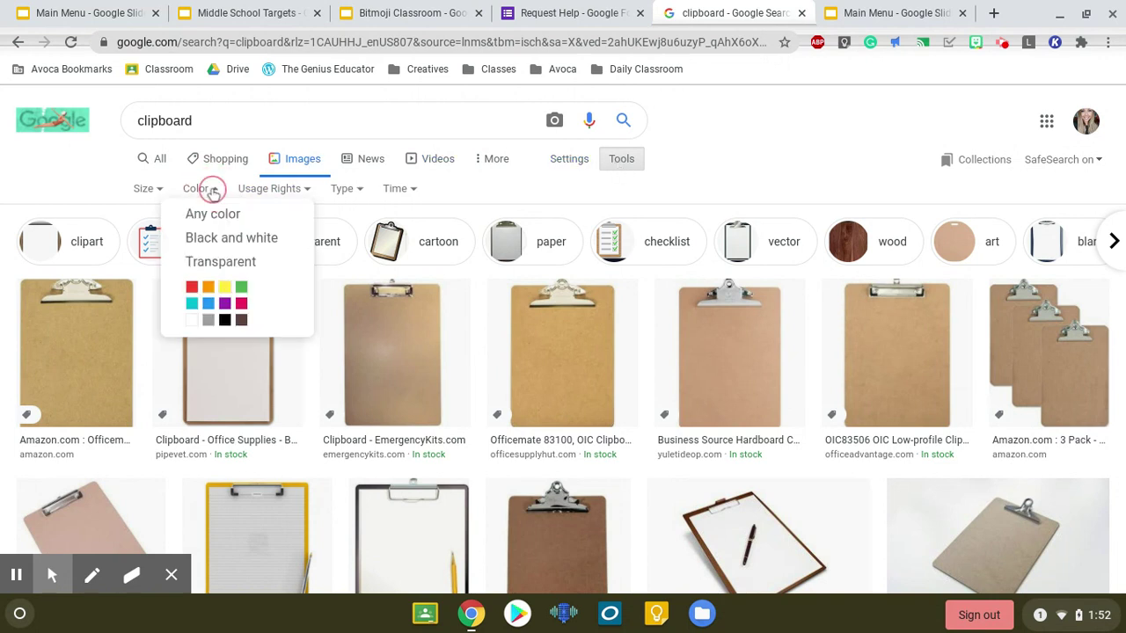
left_click(233, 264)
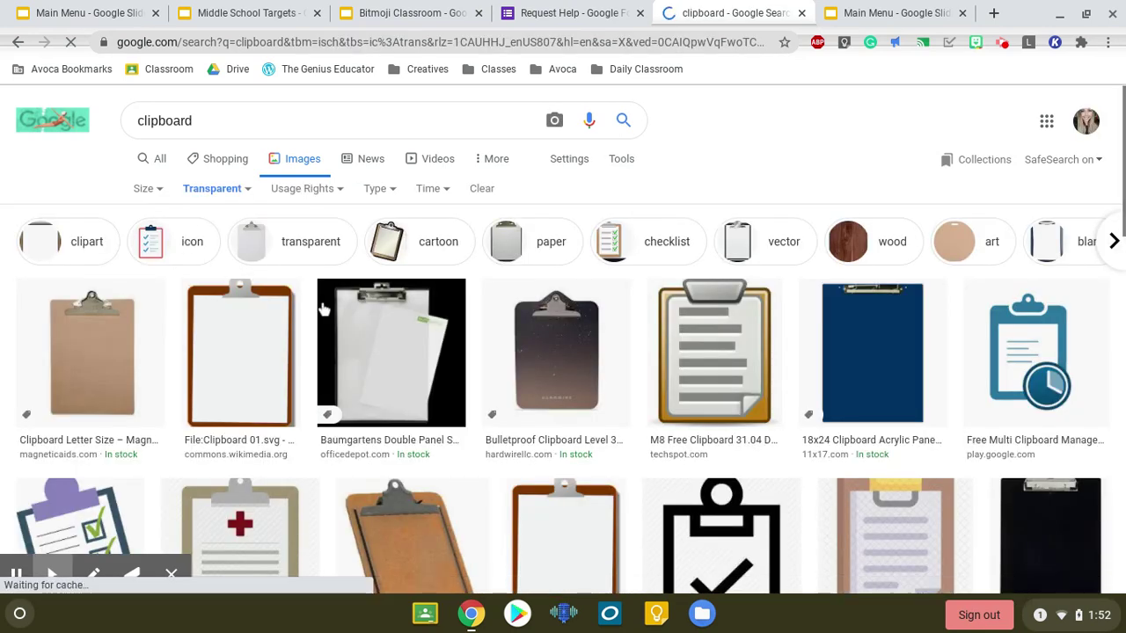
scroll(521, 349, "down", 2)
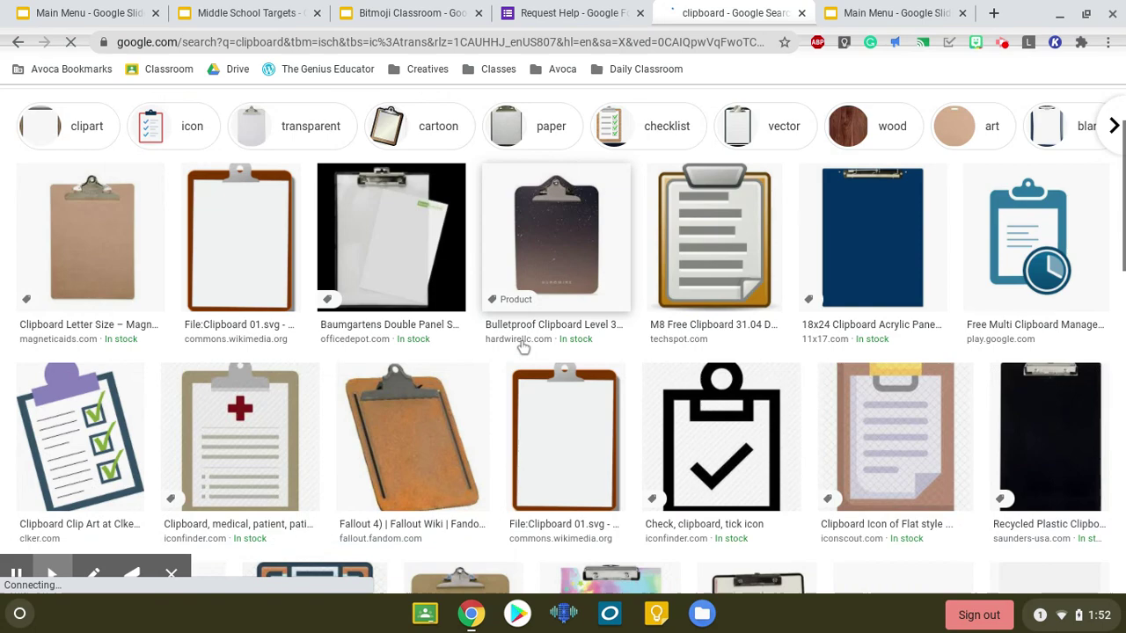
scroll(521, 349, "down", 2)
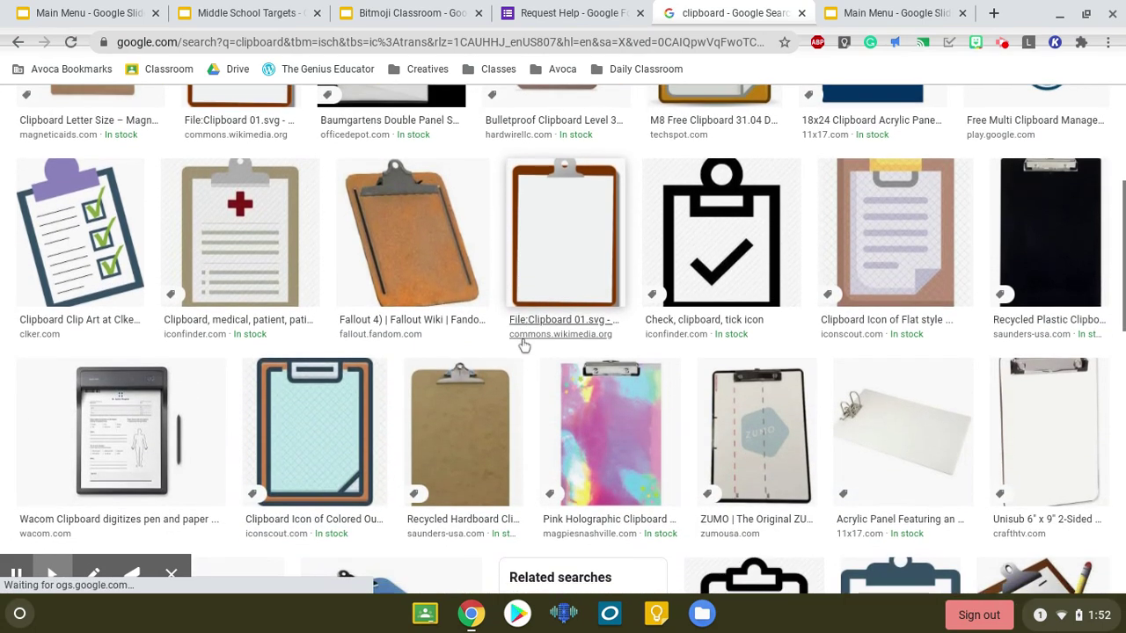
scroll(591, 368, "down", 3)
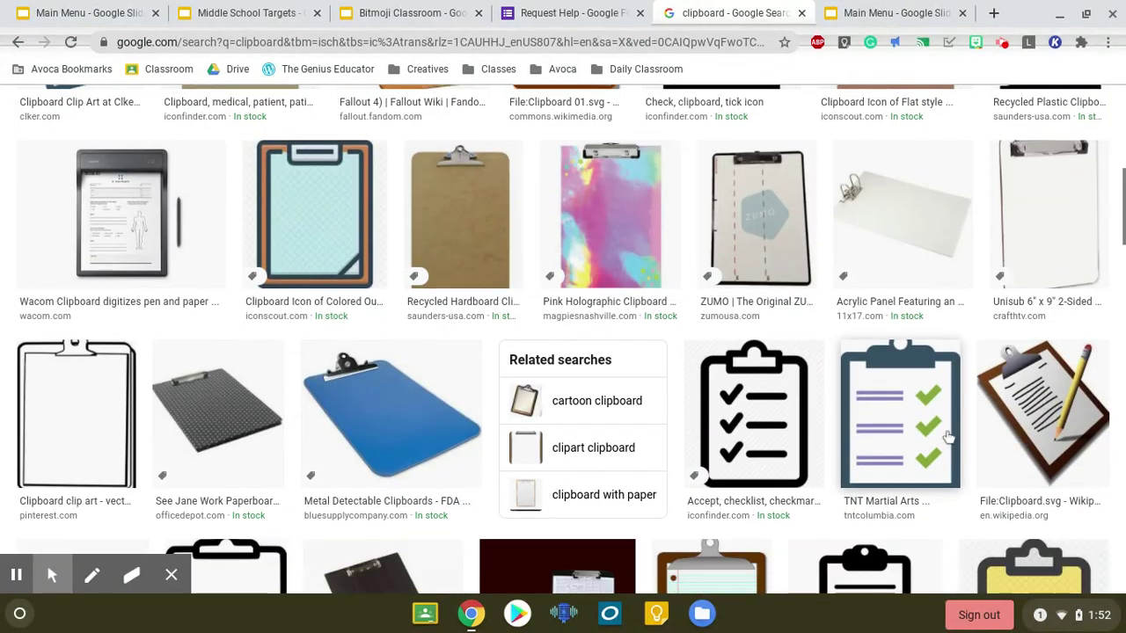
Save the black checklist clipboard icon to Downloads as clipboard-512.png.
left_click(884, 415)
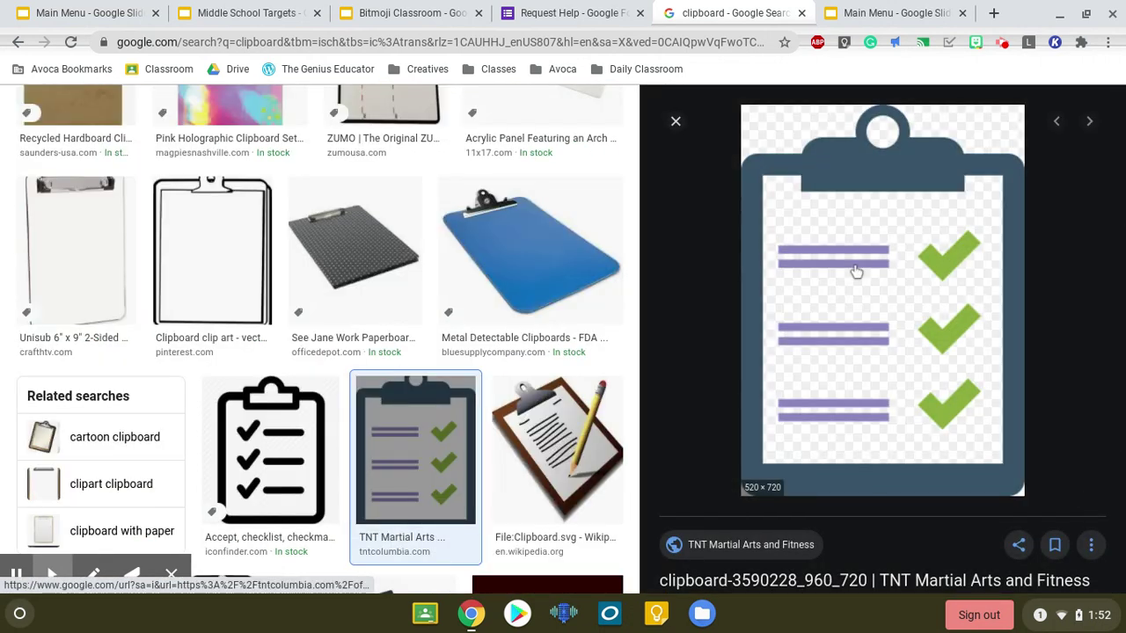
left_click(270, 466)
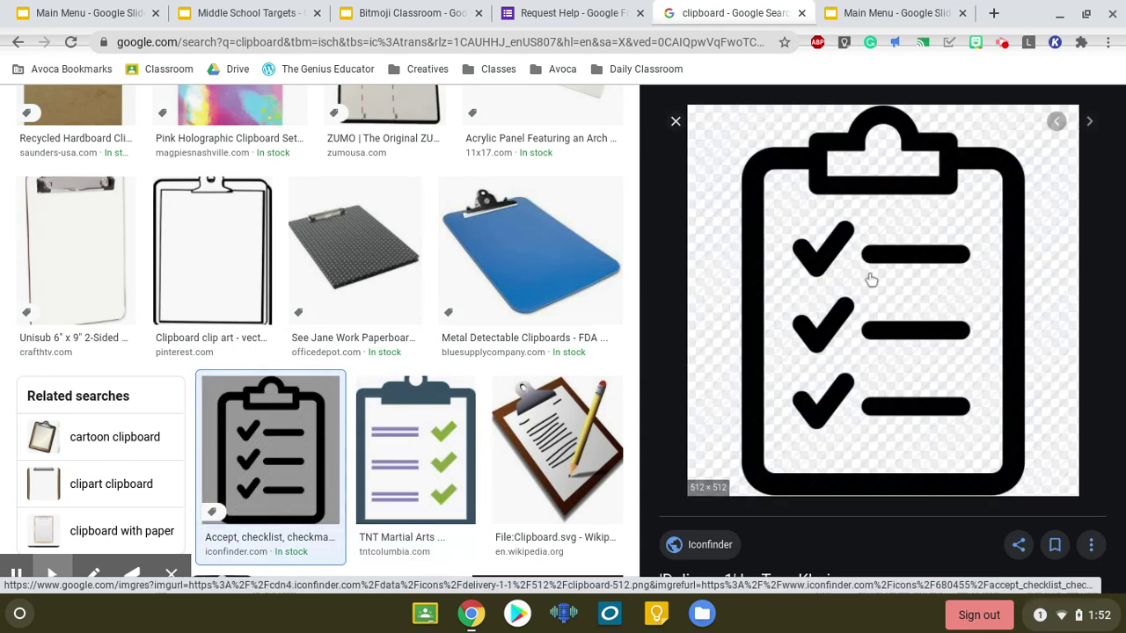
right_click(870, 253)
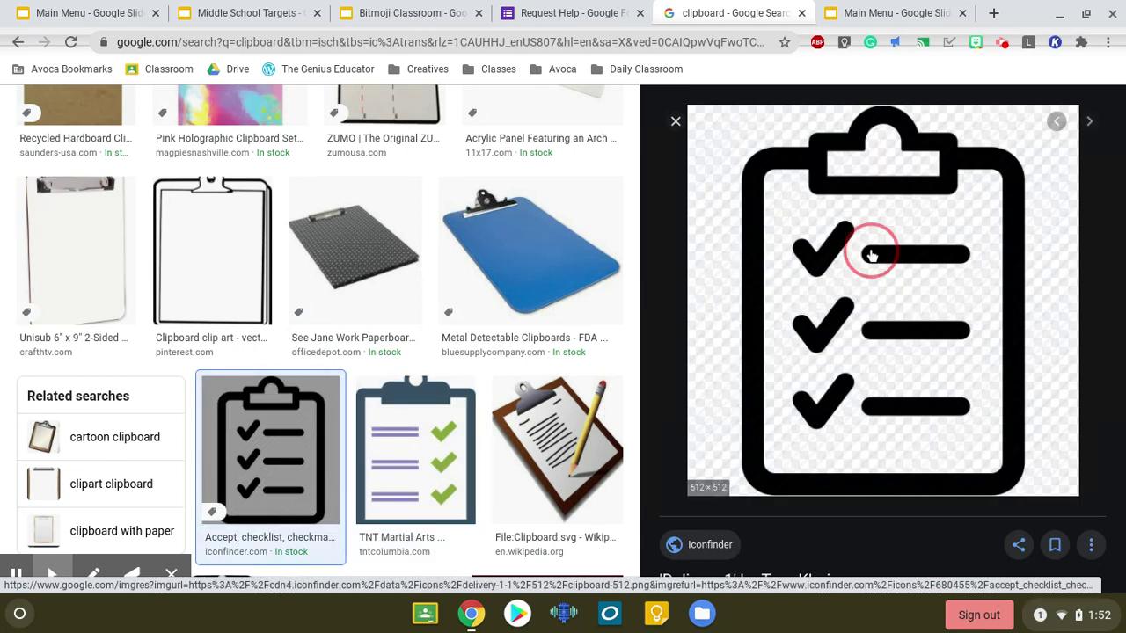
left_click(931, 402)
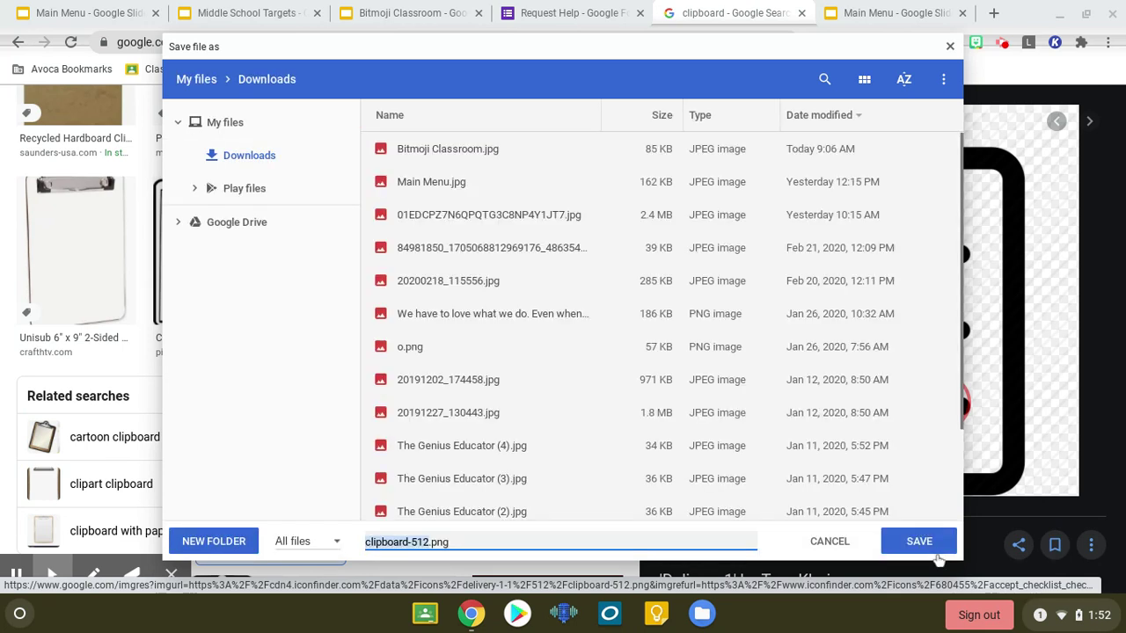
left_click(919, 542)
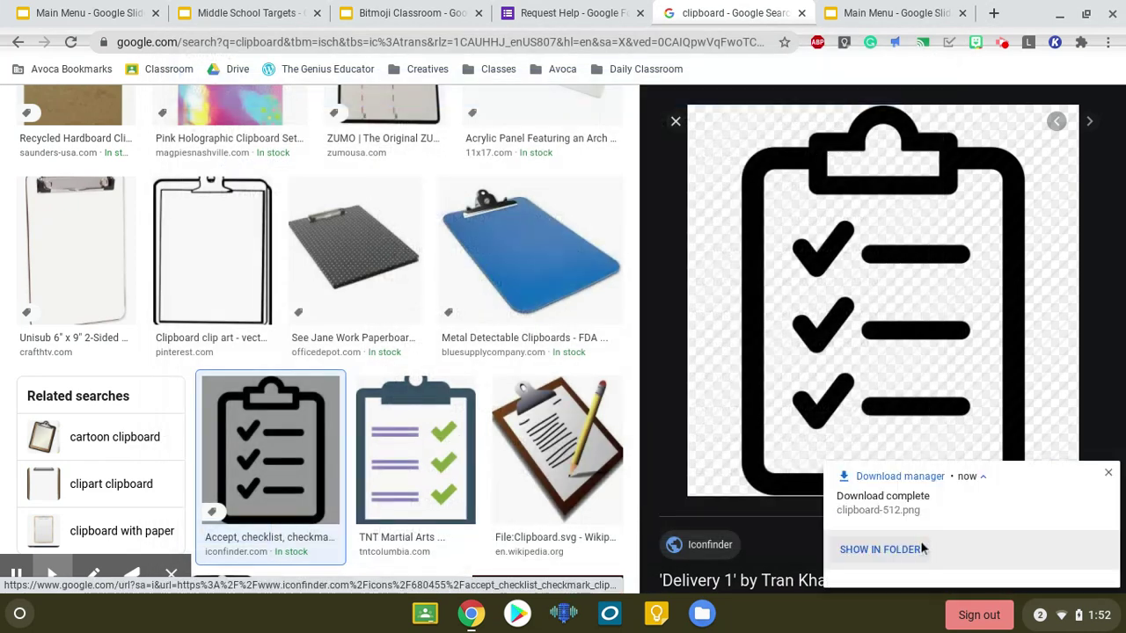
left_click(1107, 301)
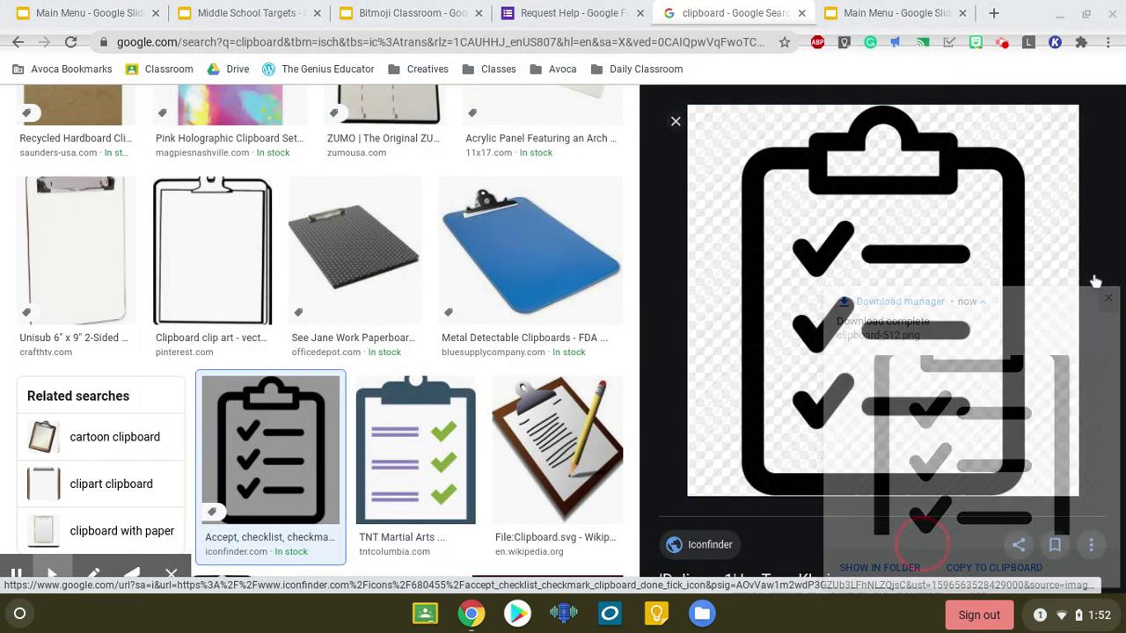
Upload clipboard-512.png from the computer onto the Main Menu slide.
left_click(903, 9)
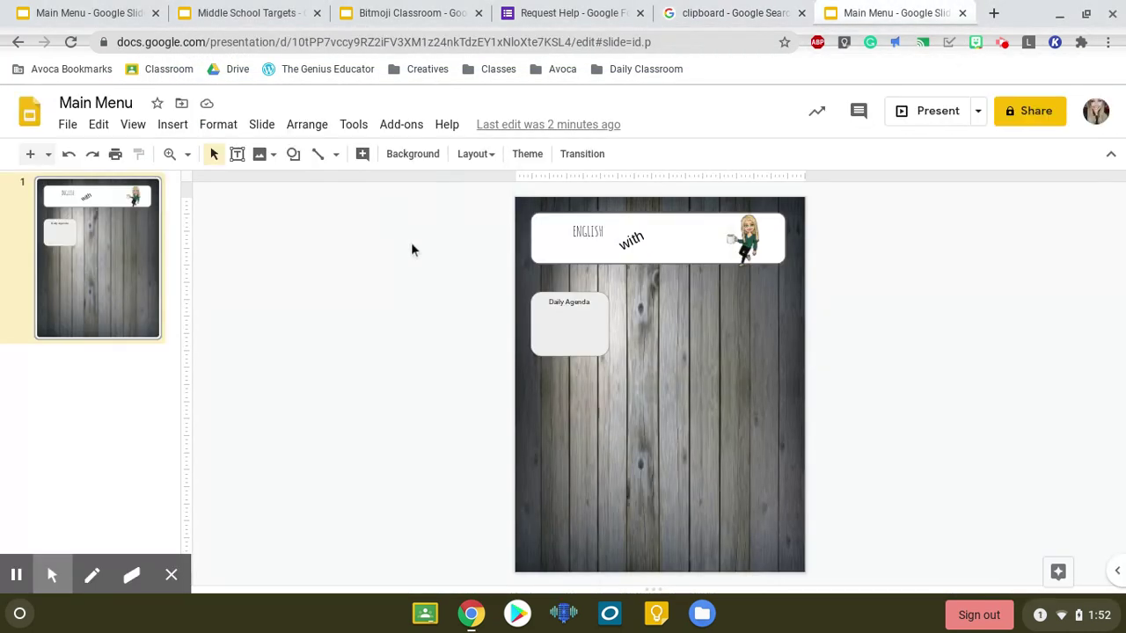
left_click(172, 126)
mouse_move(217, 155)
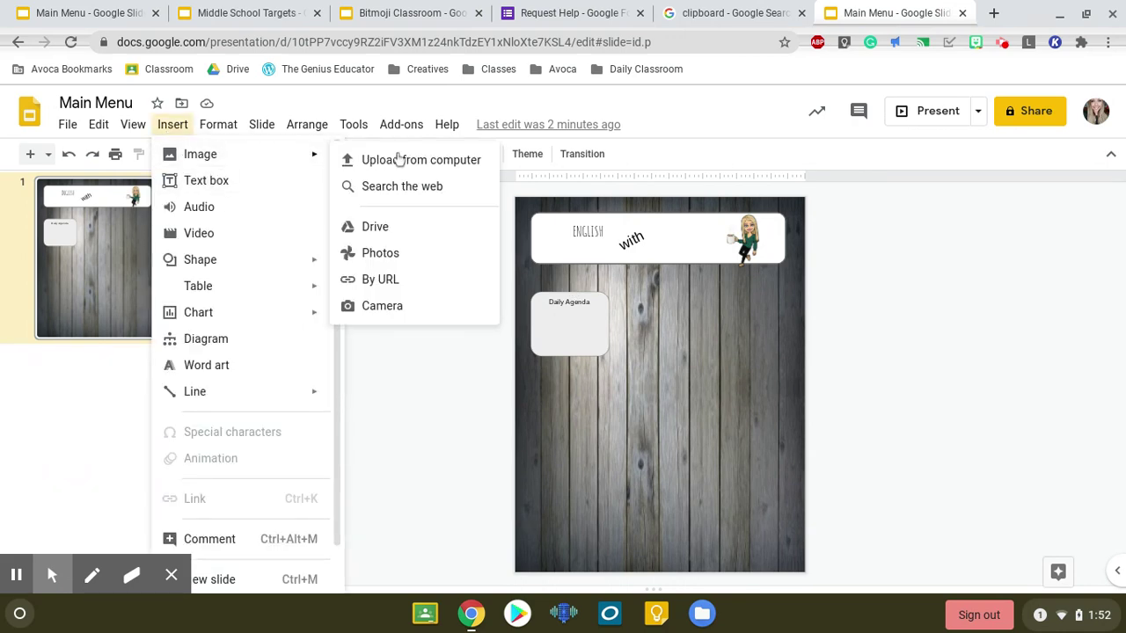
left_click(426, 162)
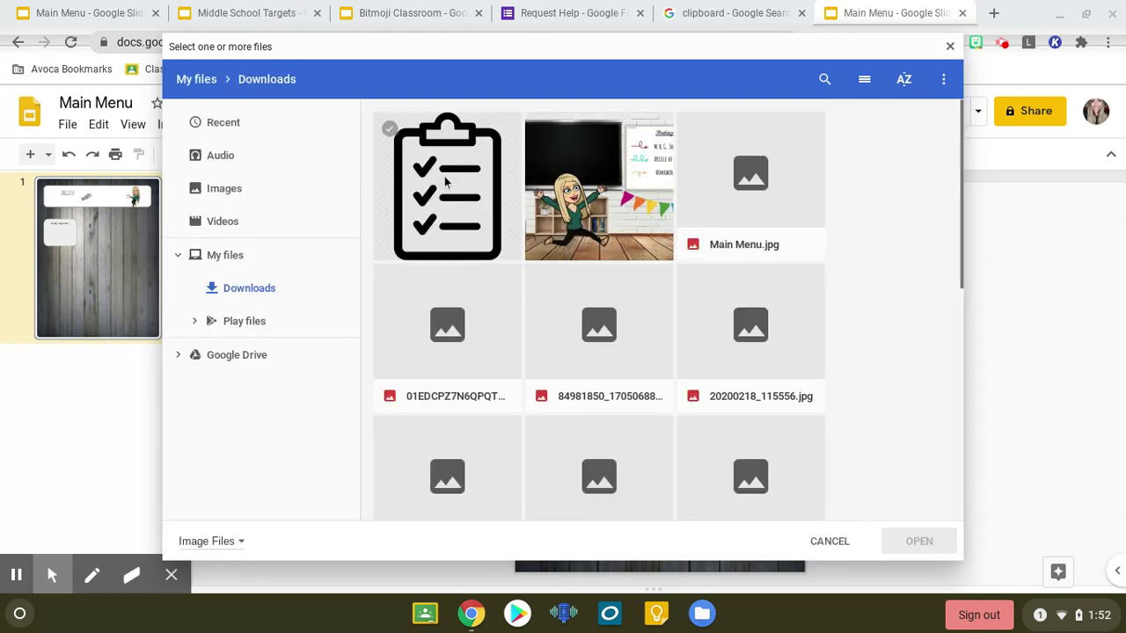
left_click(906, 541)
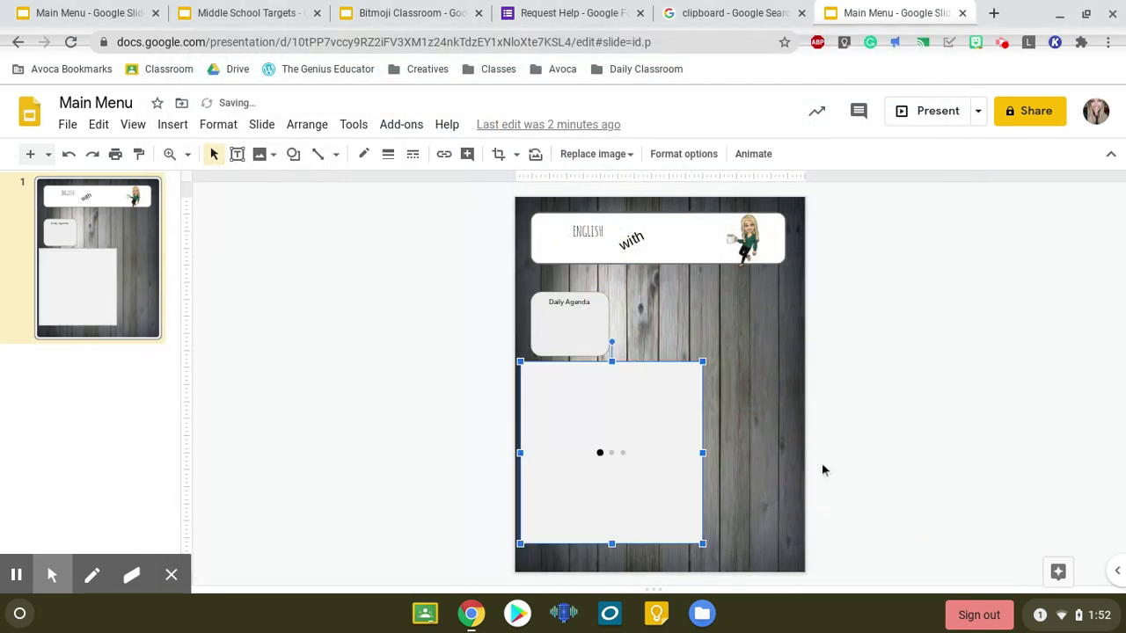
Shrink the clipboard icon to fit inside the Daily Agenda button, then open Bitmoji Classroom.
left_click_drag(702, 544, 573, 339)
left_click(429, 370)
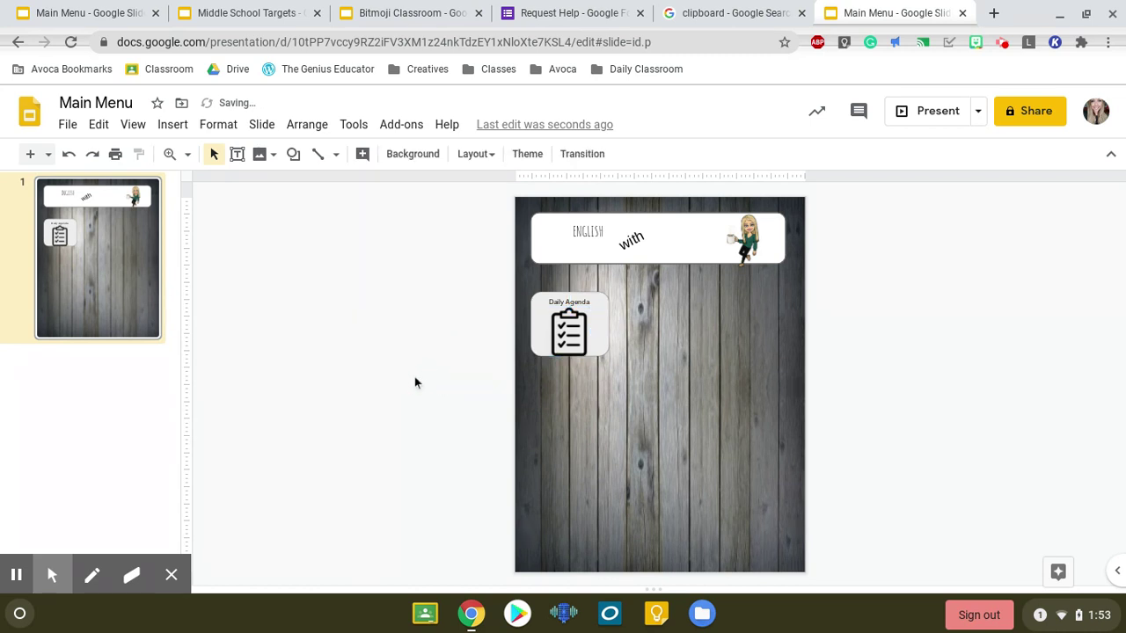
left_click(585, 350)
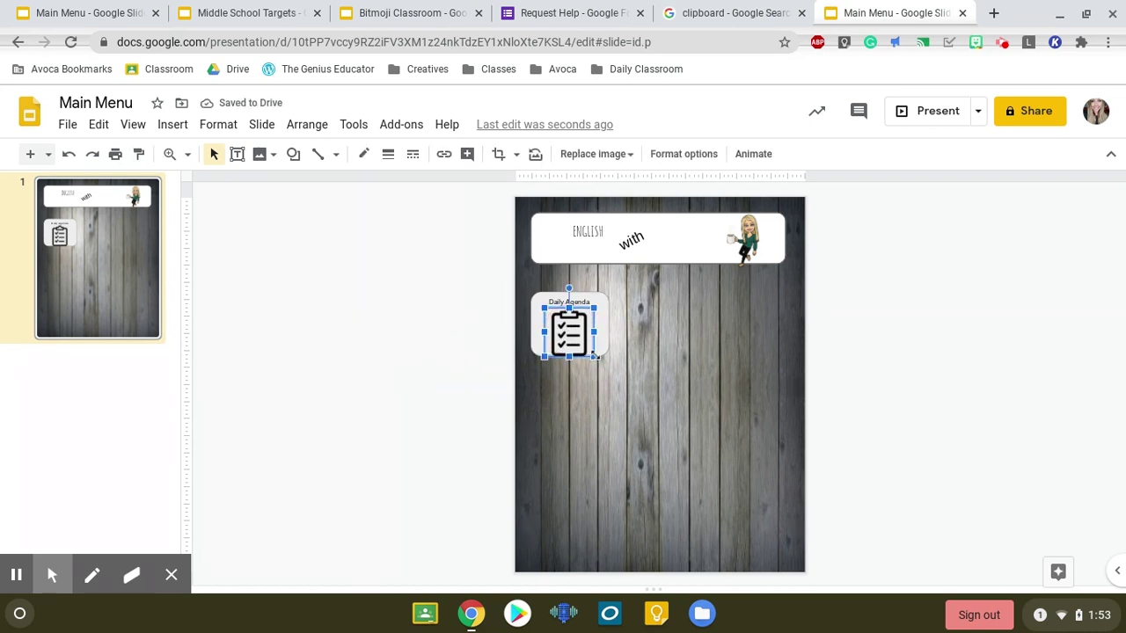
left_click_drag(594, 355, 579, 341)
left_click(573, 336)
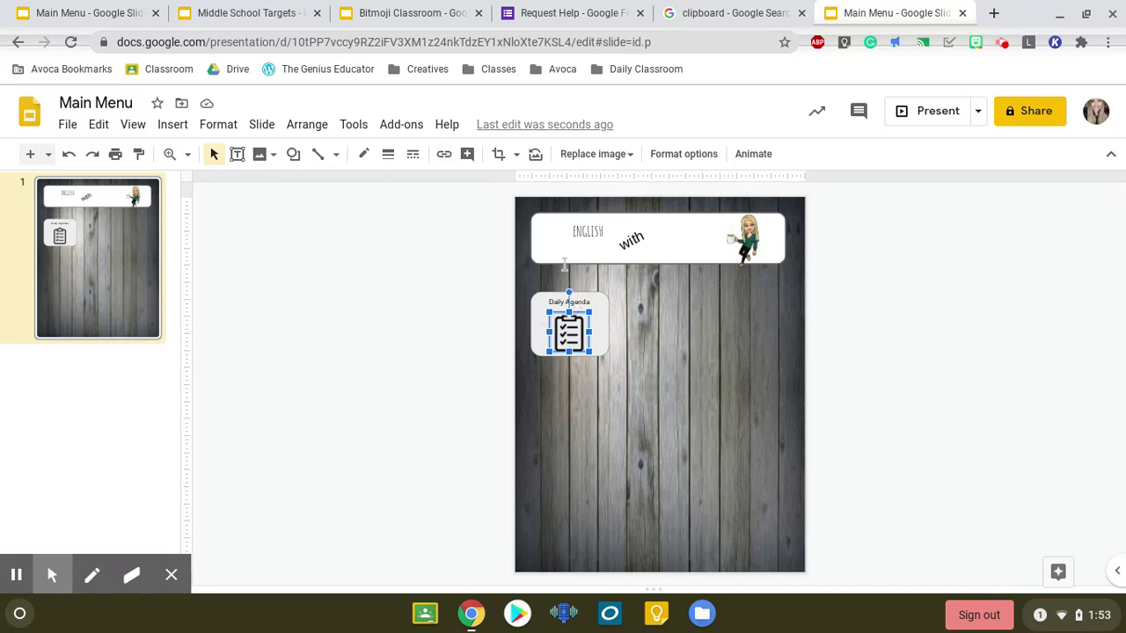
left_click(410, 22)
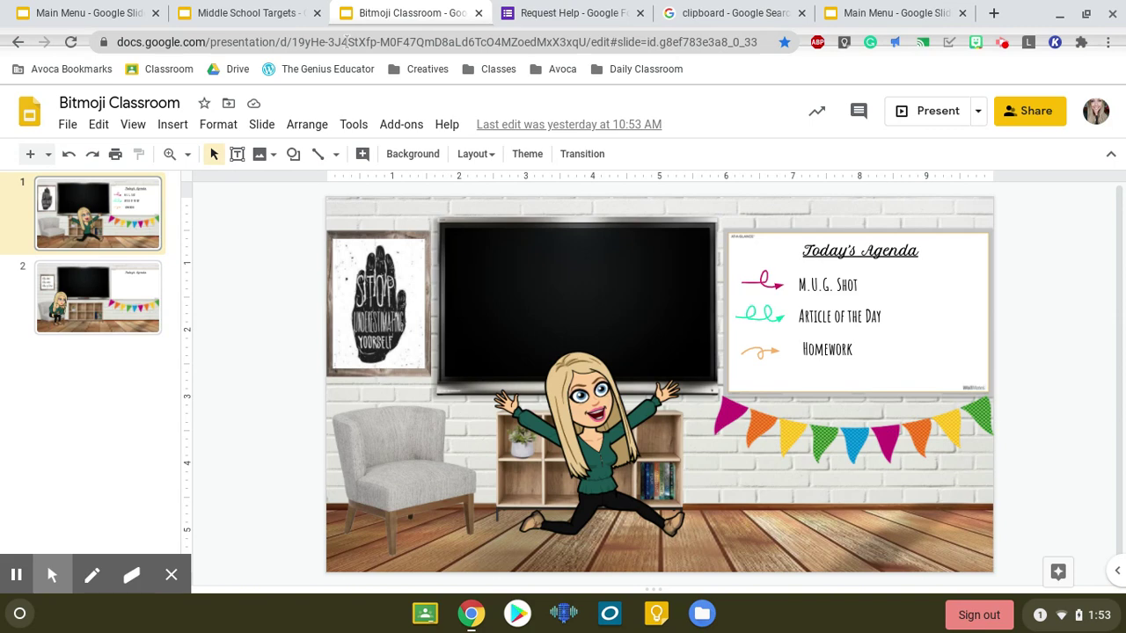
Copy the Bitmoji Classroom presentation's URL from the address bar.
left_click(347, 41)
right_click(375, 44)
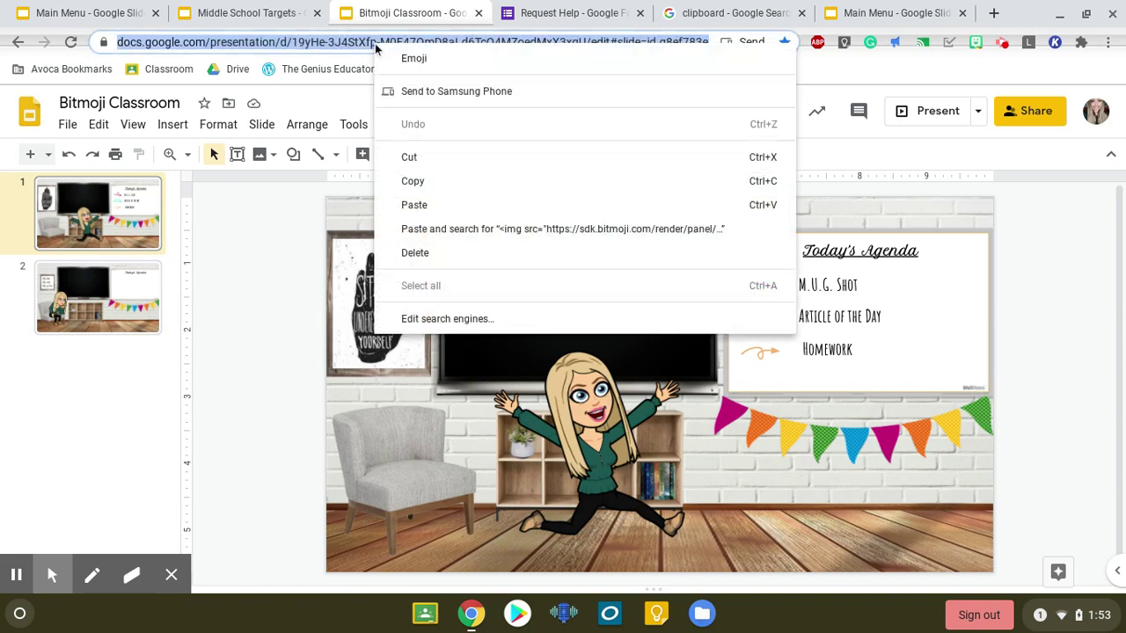
left_click(437, 180)
left_click(891, 10)
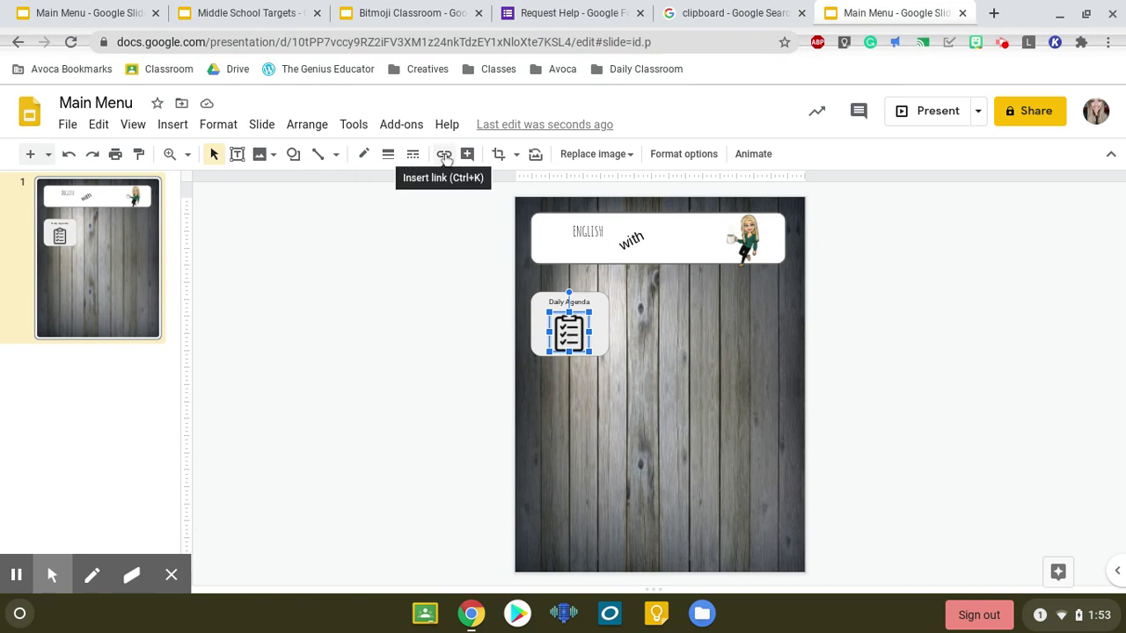
In Main Menu, paste that URL as the clipboard icon's link and apply it.
left_click(444, 155)
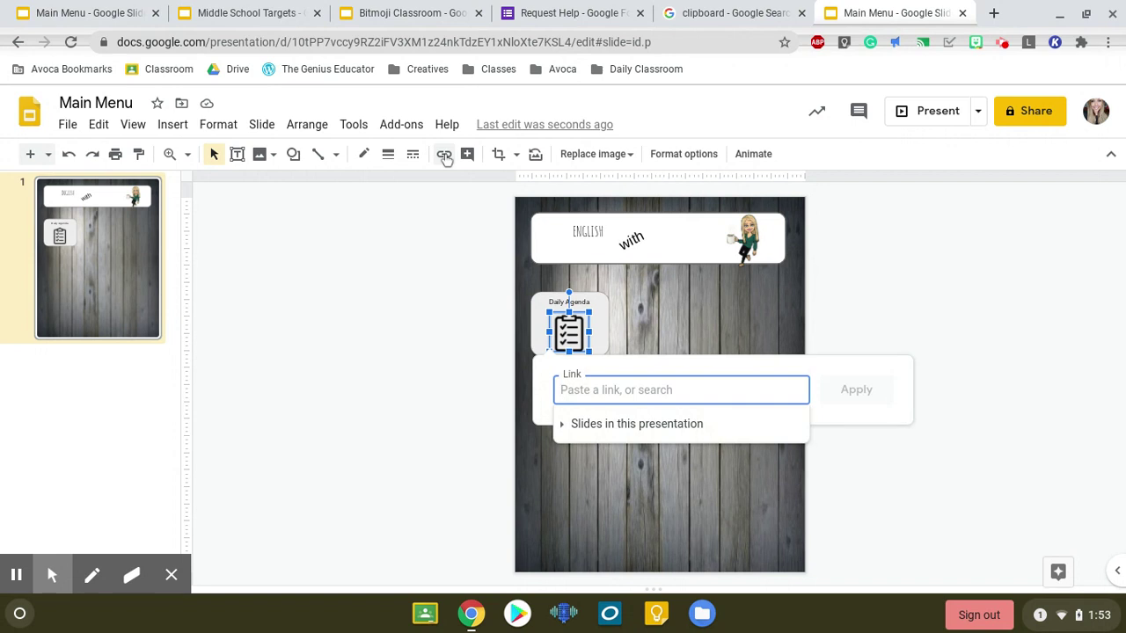
right_click(614, 396)
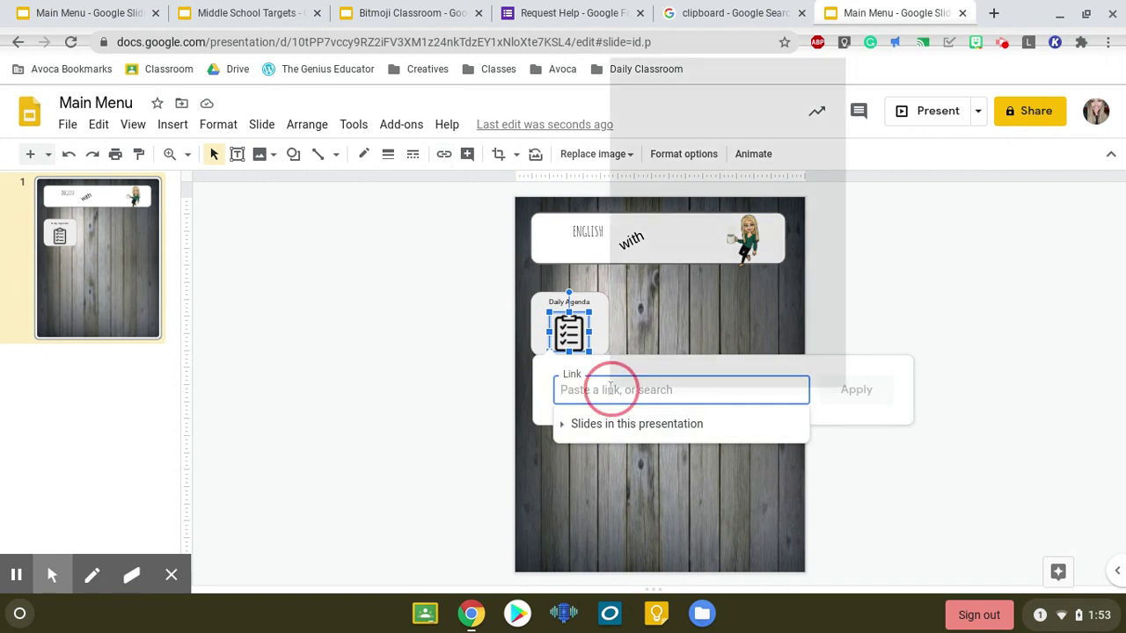
left_click(655, 211)
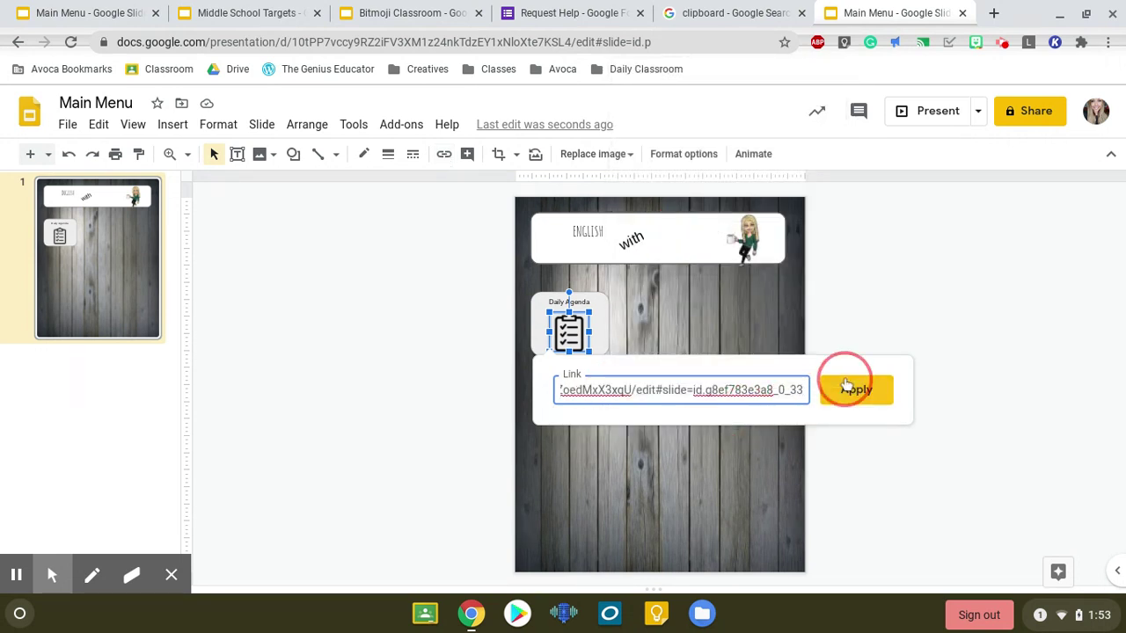
left_click(853, 392)
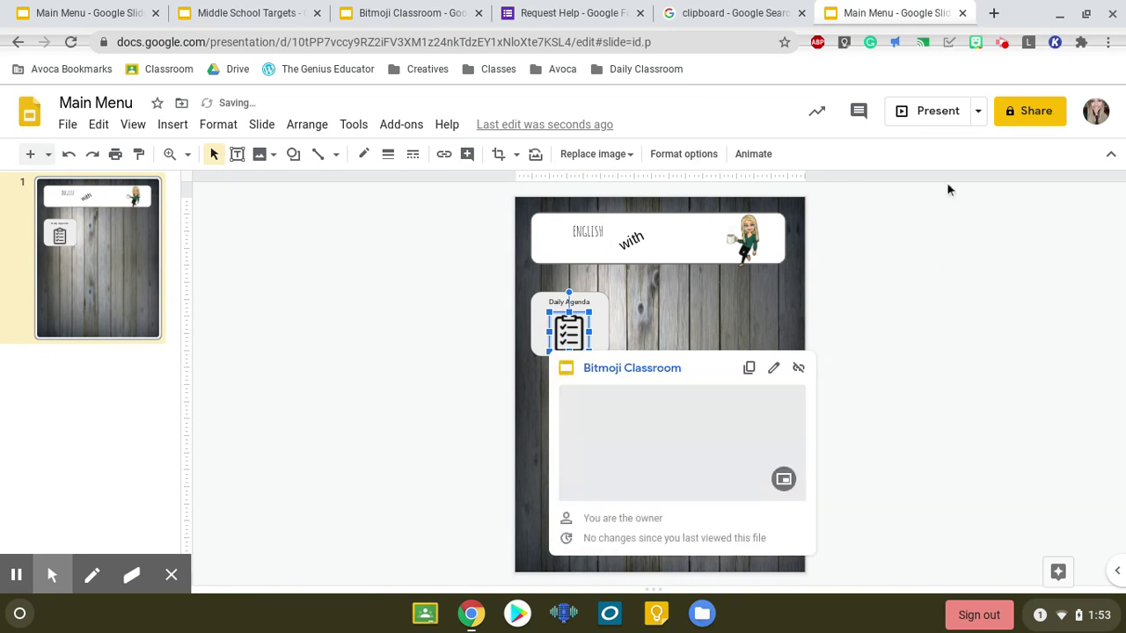
left_click(889, 365)
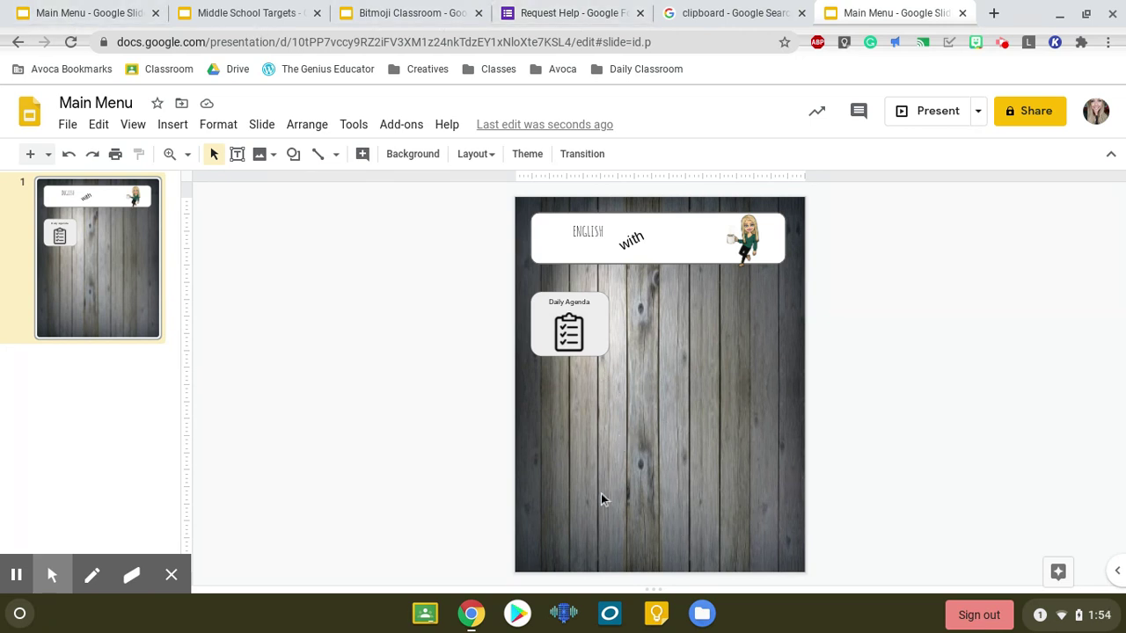
Scroll through the finished example's English Language Arts header and tile grid.
left_click(88, 13)
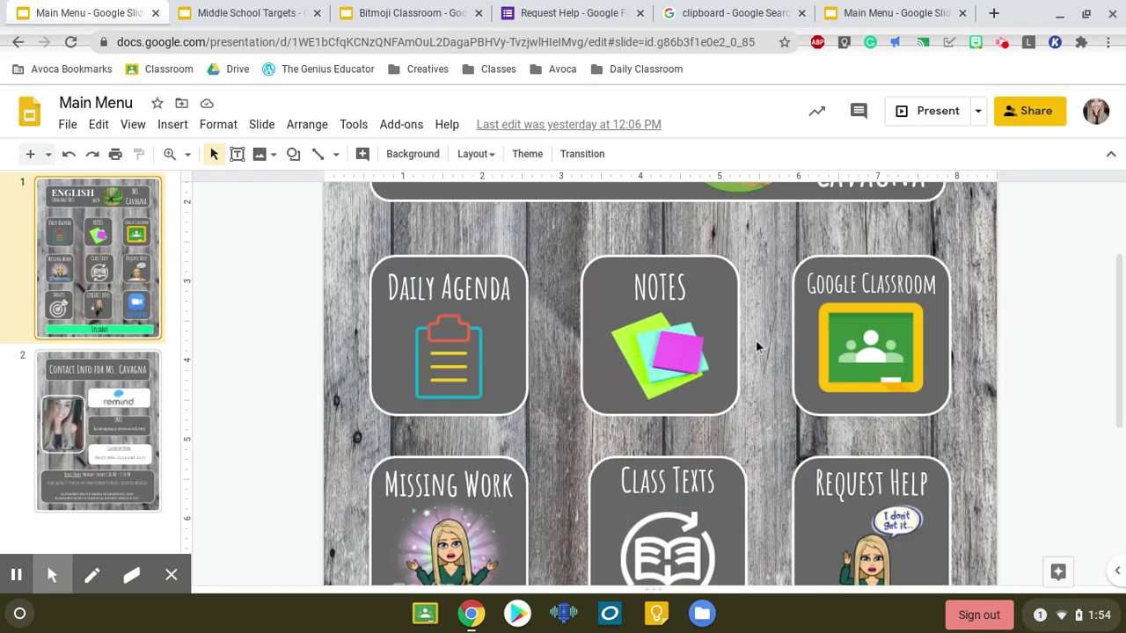
scroll(756, 339, "down", 6)
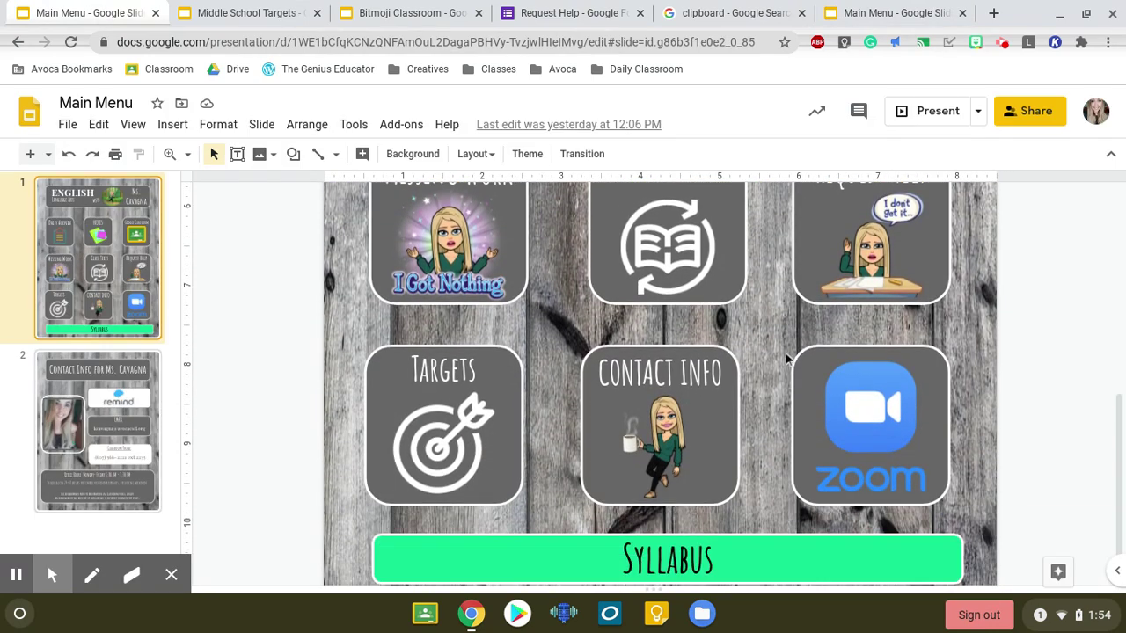
scroll(781, 362, "up", 5)
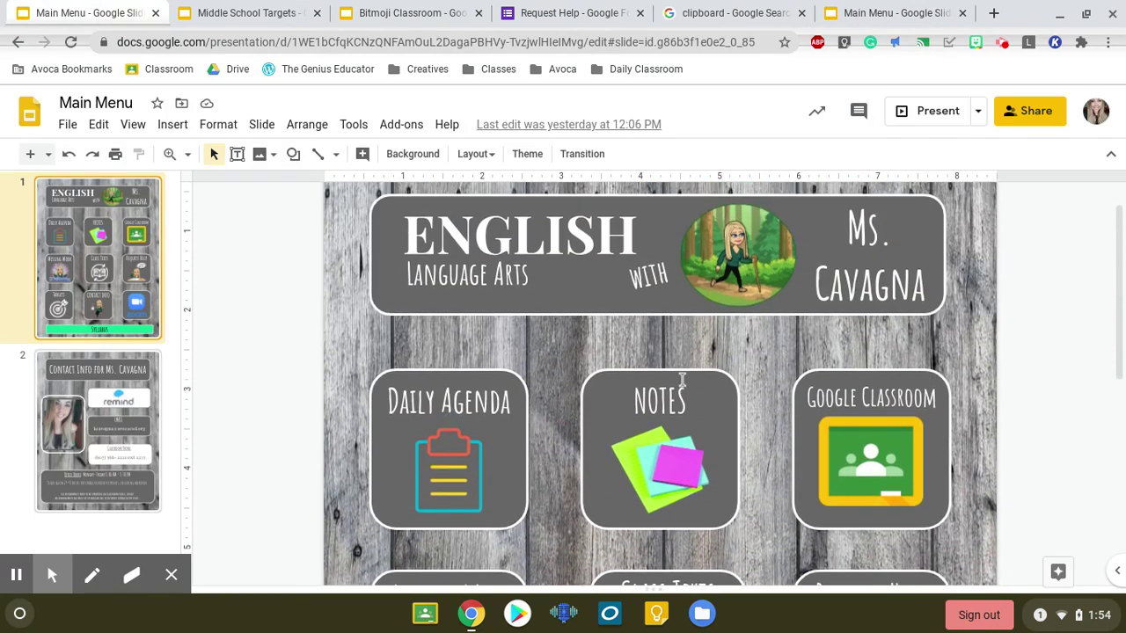
scroll(682, 380, "up", 1)
scroll(589, 372, "down", 1)
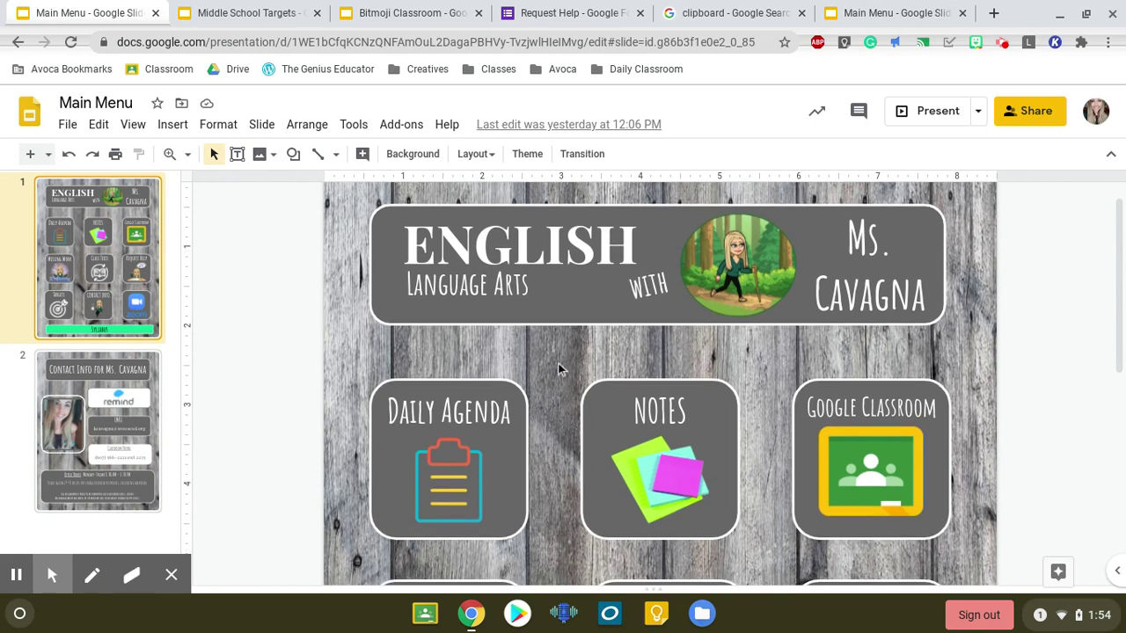